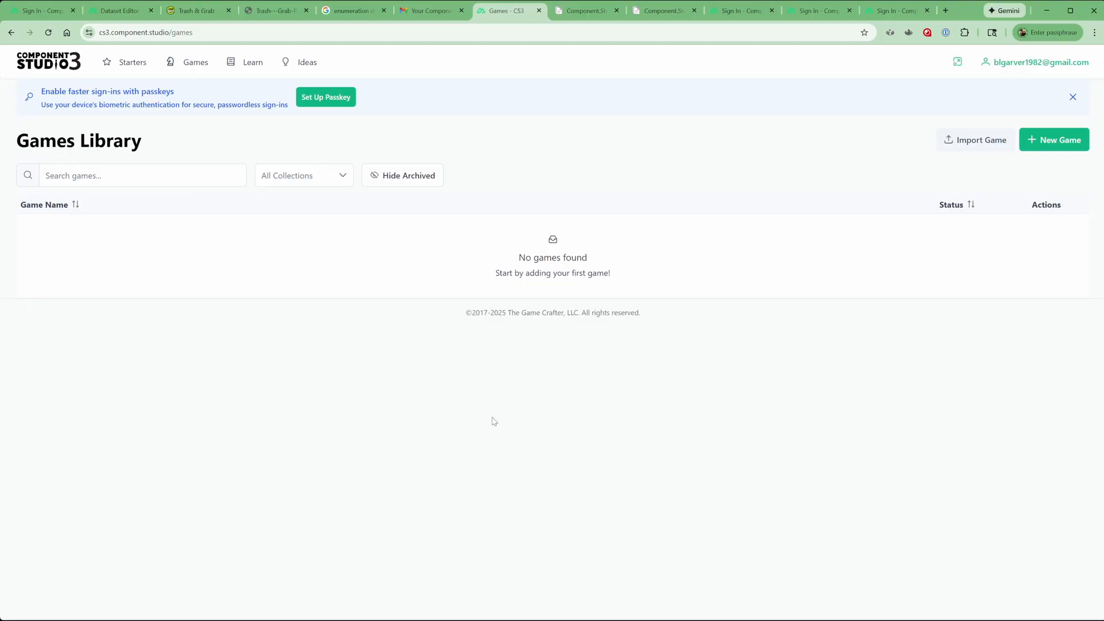
Dismiss the passkey banner and create a new game named "Trash & Grab"
click(1073, 96)
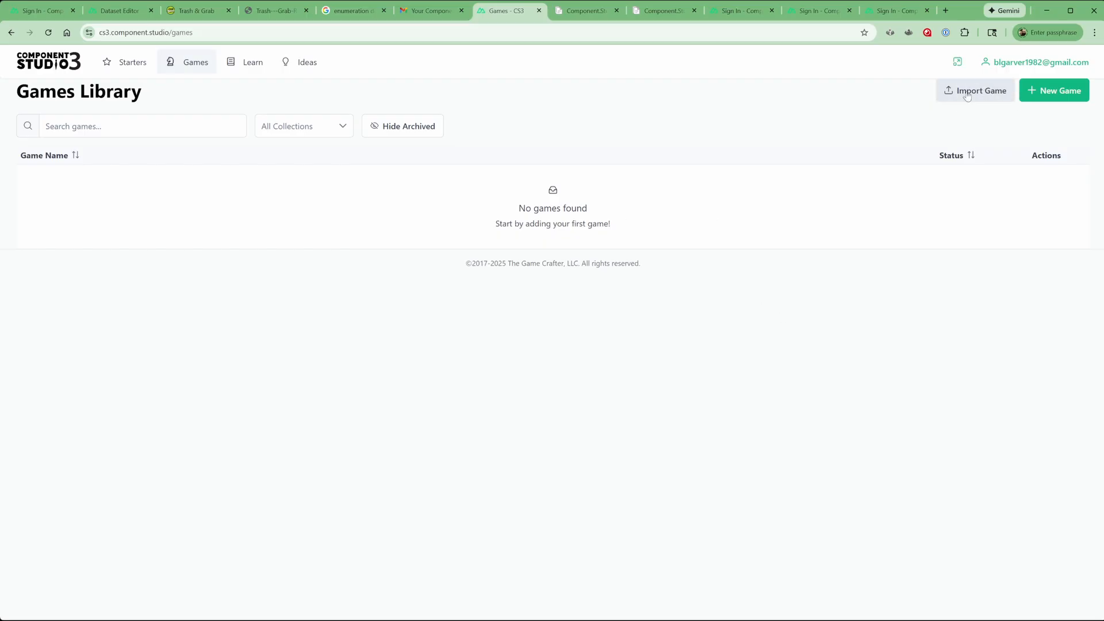
click(1051, 92)
click(612, 341)
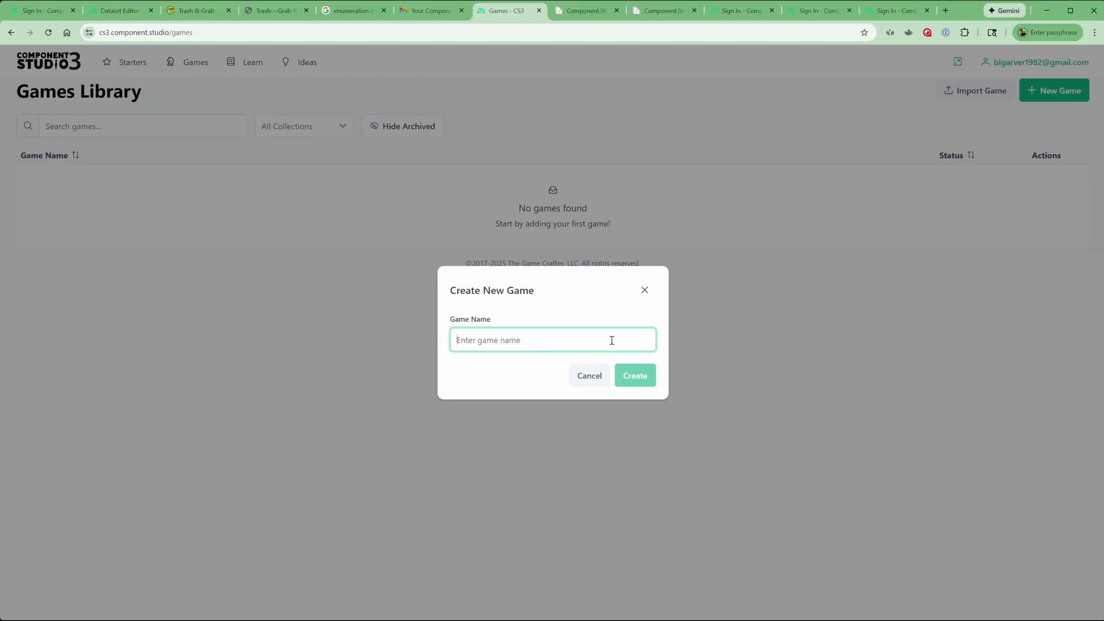
text(Trash & Grab)
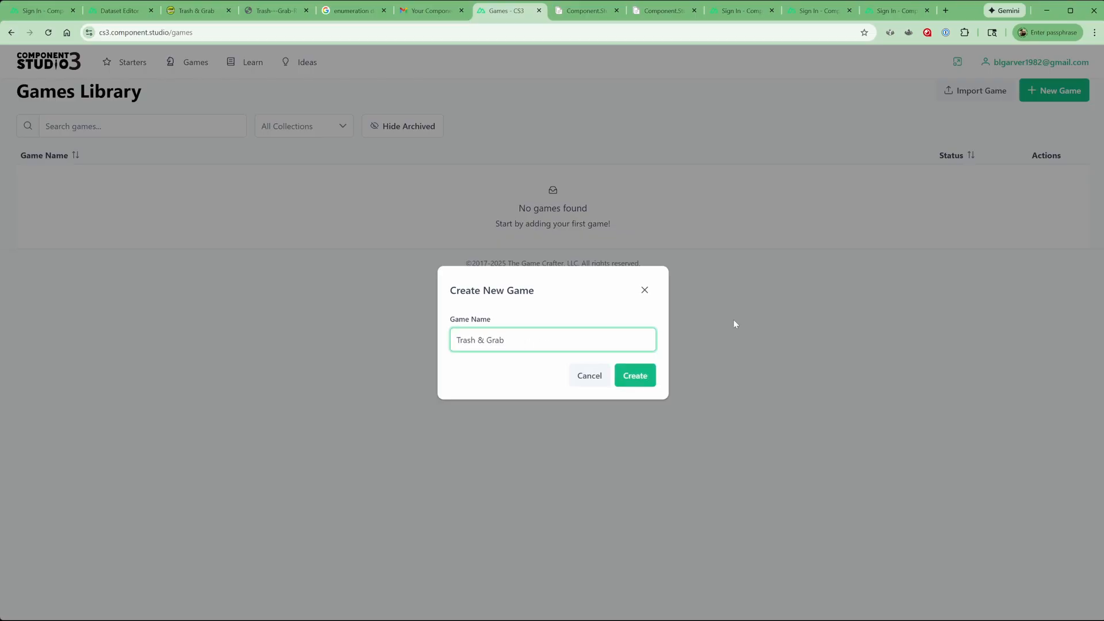
click(634, 377)
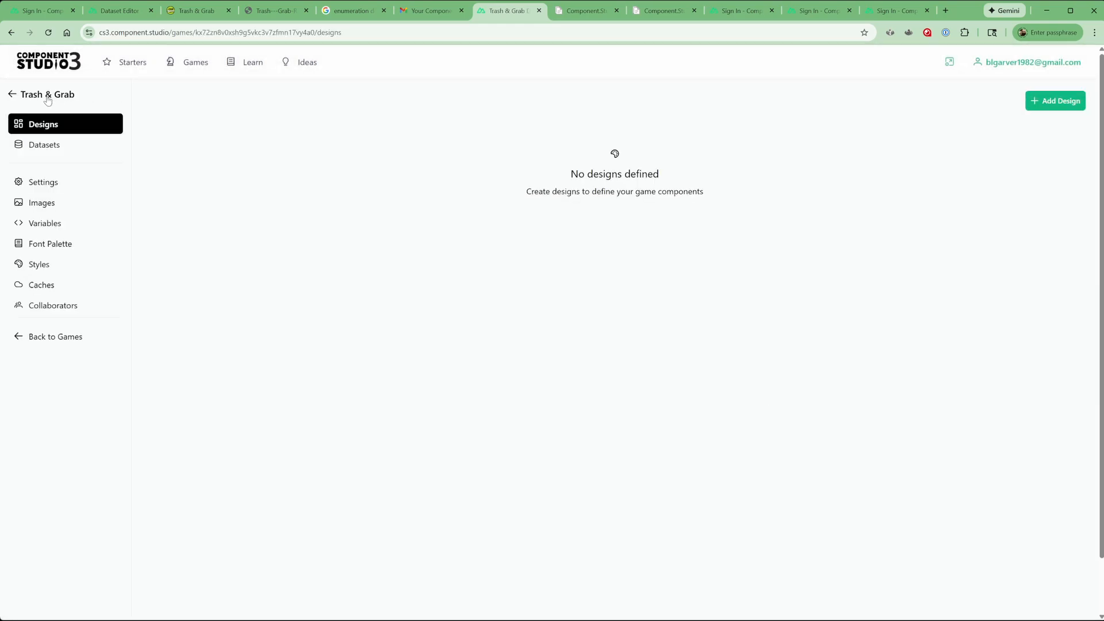
Return to the games library, reopen the Trash & Grab game, and look over its Datasets and Designs sections
click(13, 94)
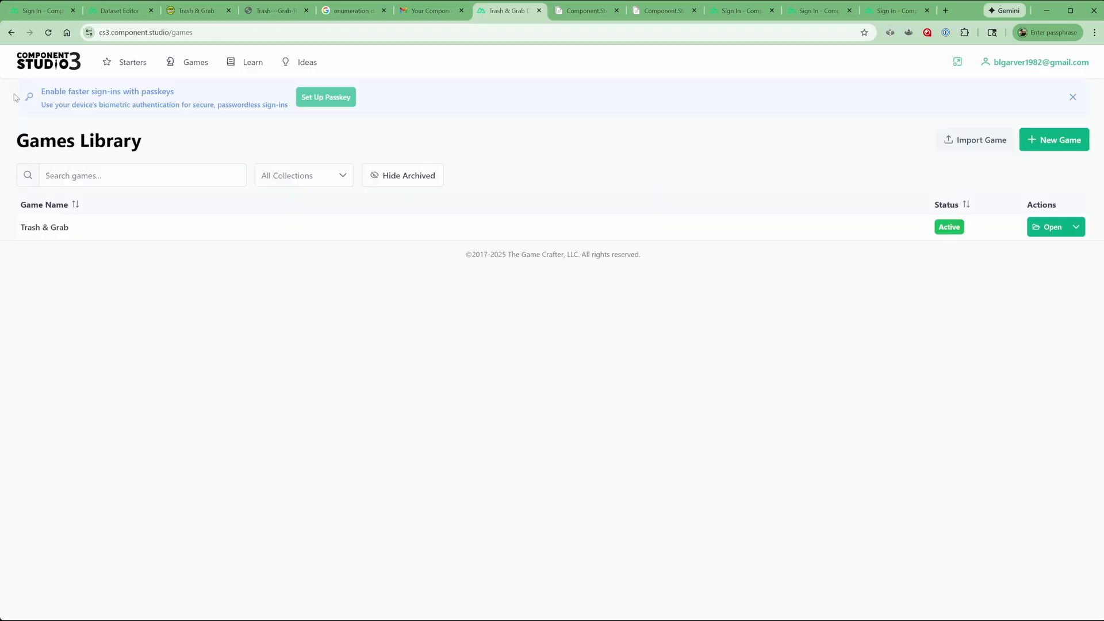
click(52, 229)
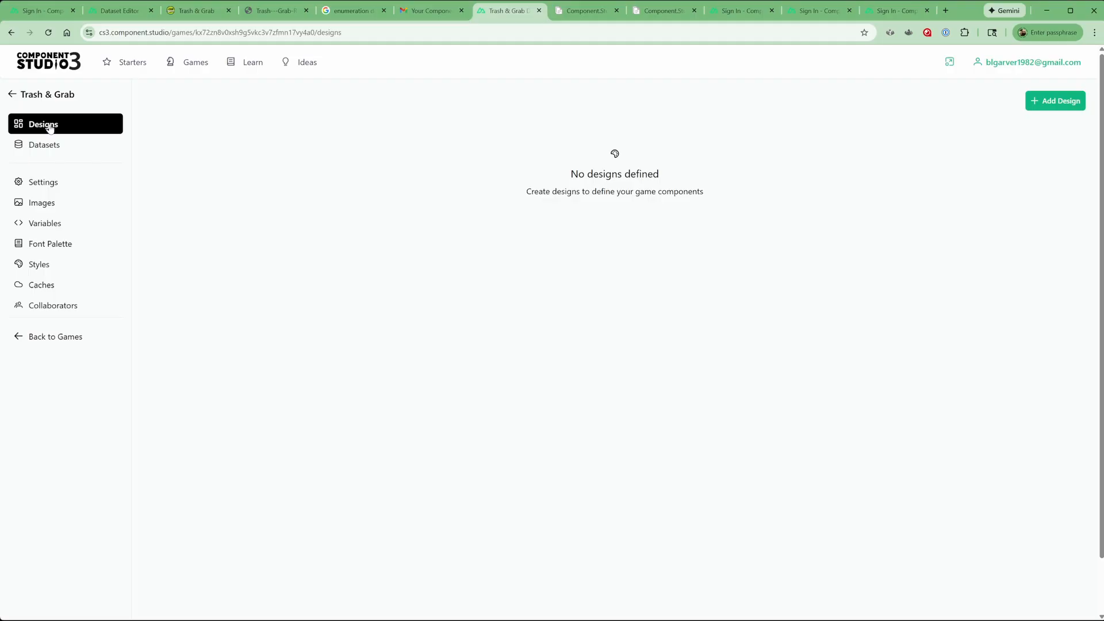
click(73, 147)
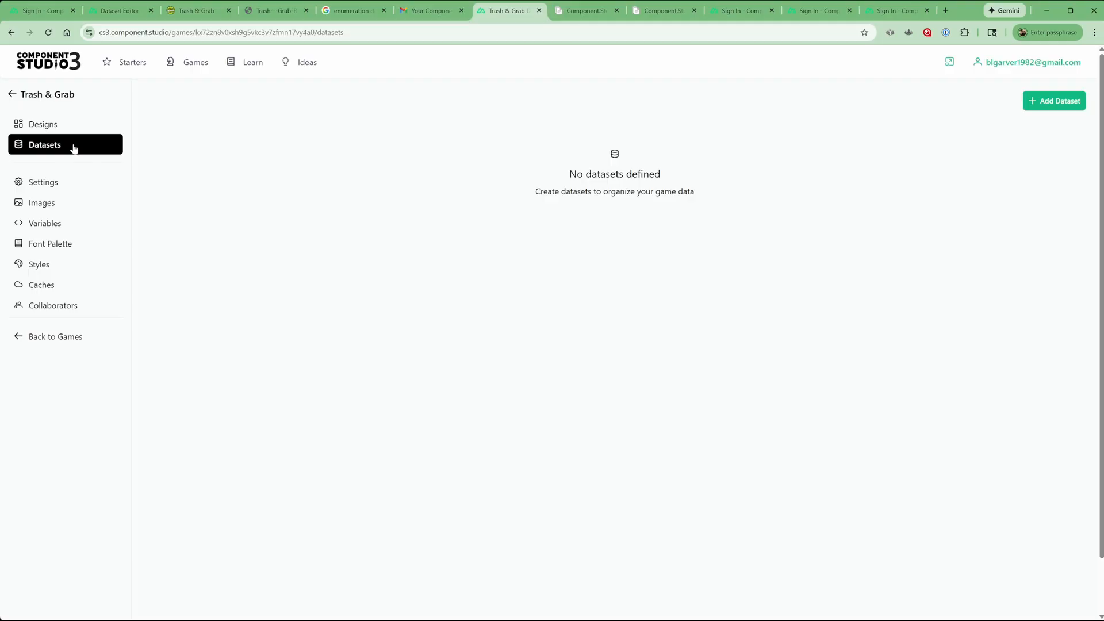
click(63, 127)
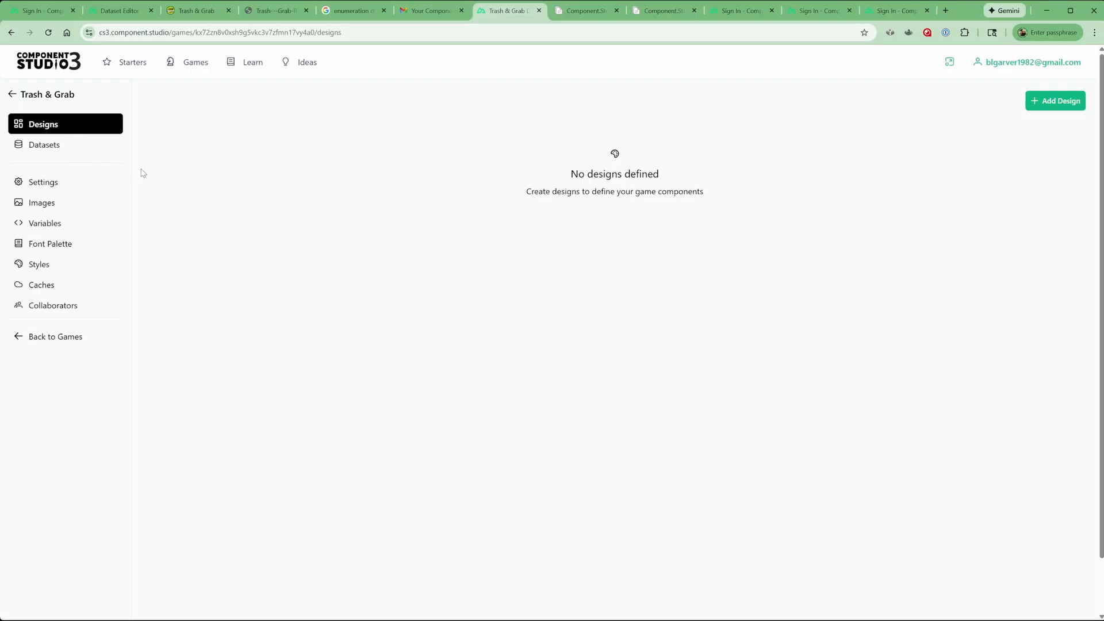
click(27, 147)
click(54, 131)
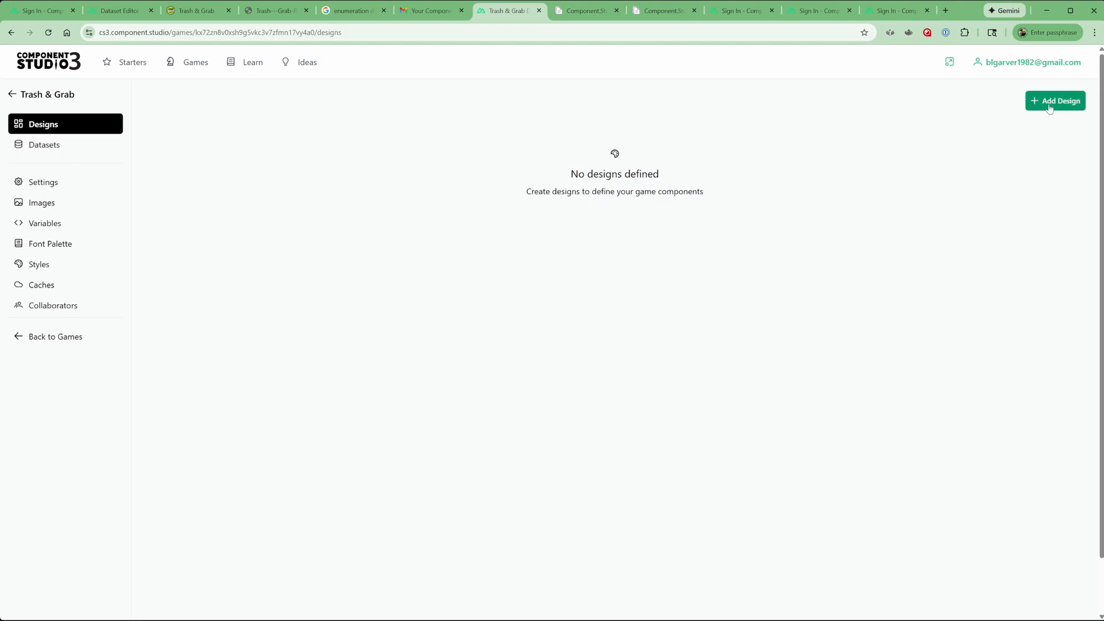
Start a new design named "Critter Card" and choose Poker Deck as its component
click(1049, 107)
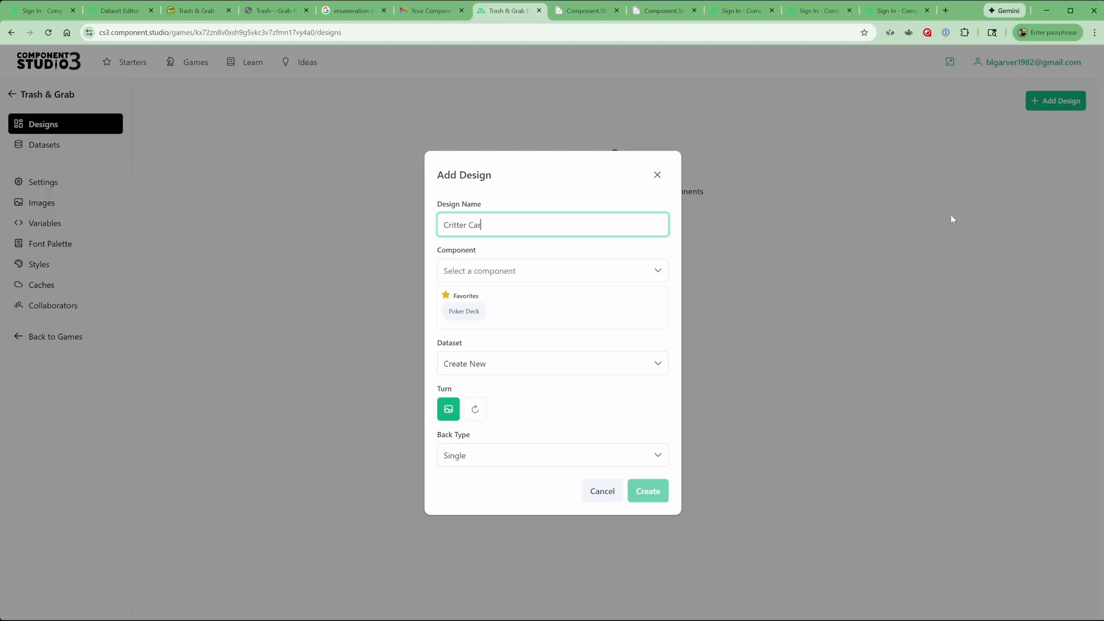
click(546, 271)
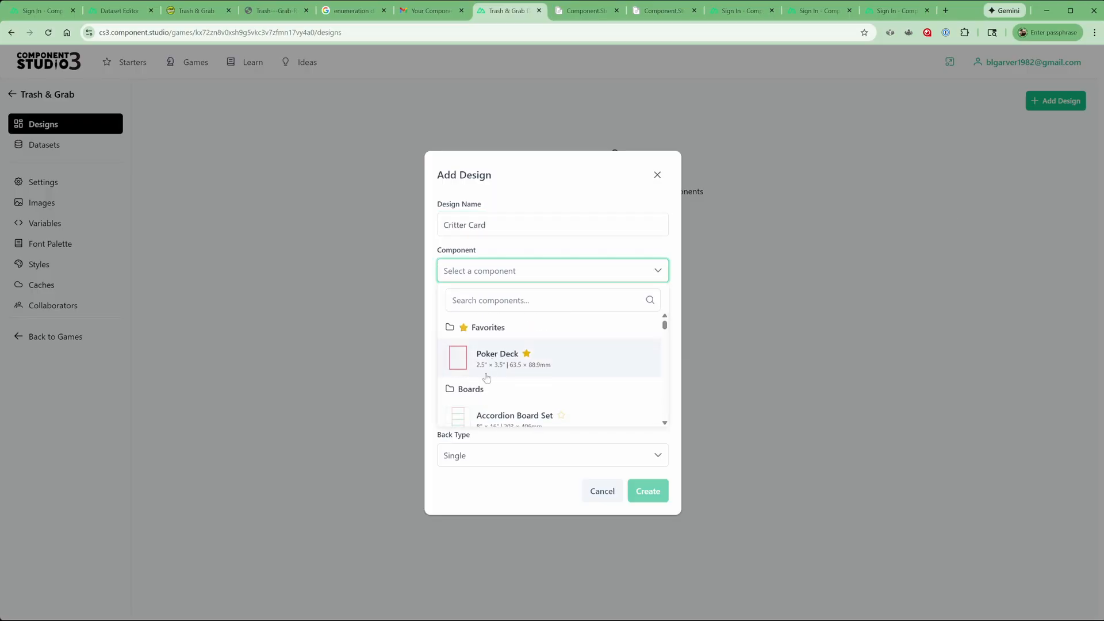
scroll(536, 372, down, 4)
scroll(574, 362, up, 2)
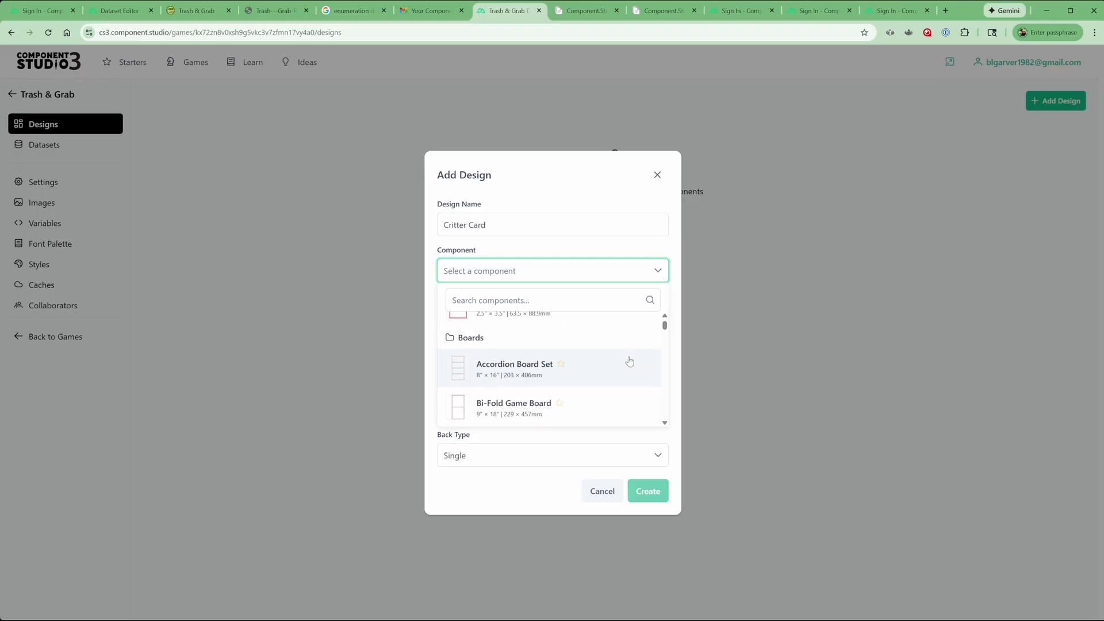
scroll(567, 370, down, 1)
scroll(530, 389, down, 10)
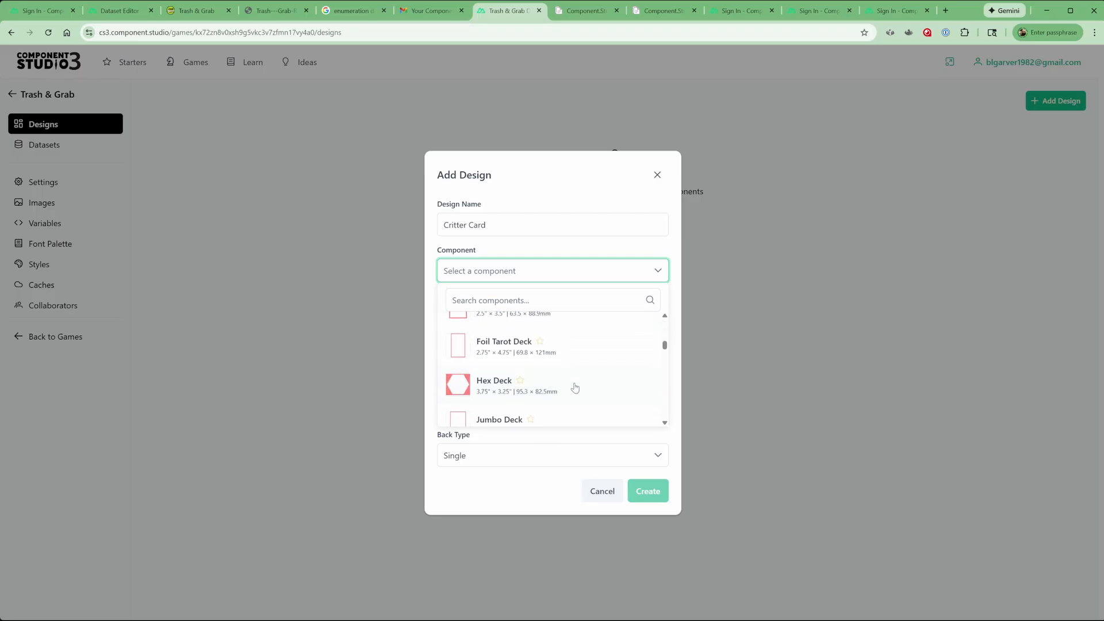
scroll(575, 390, down, 10)
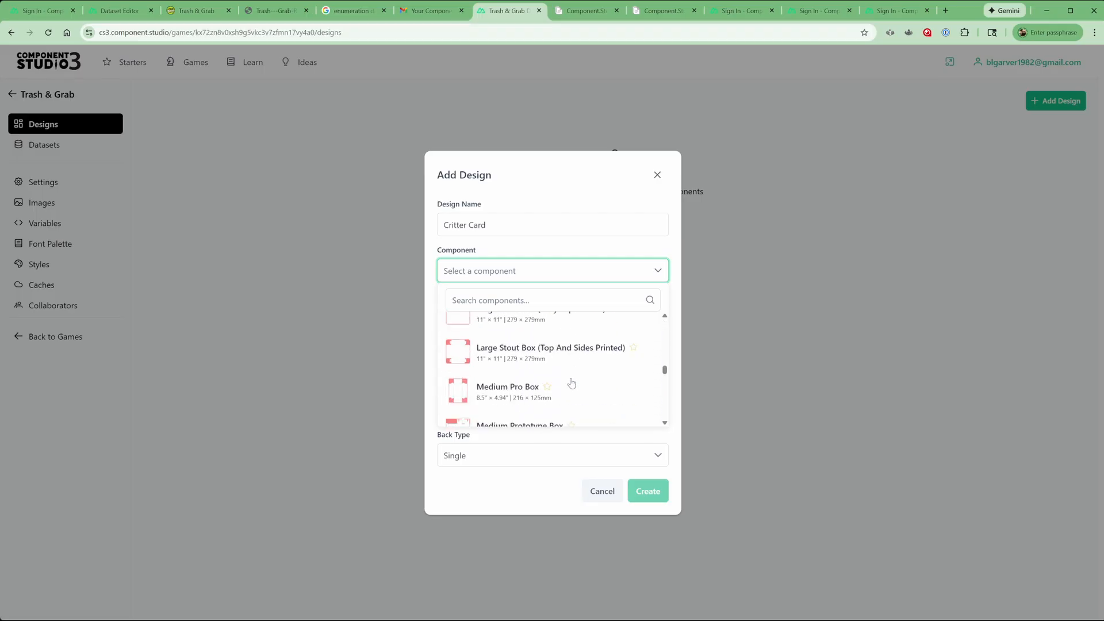
scroll(620, 373, up, 15)
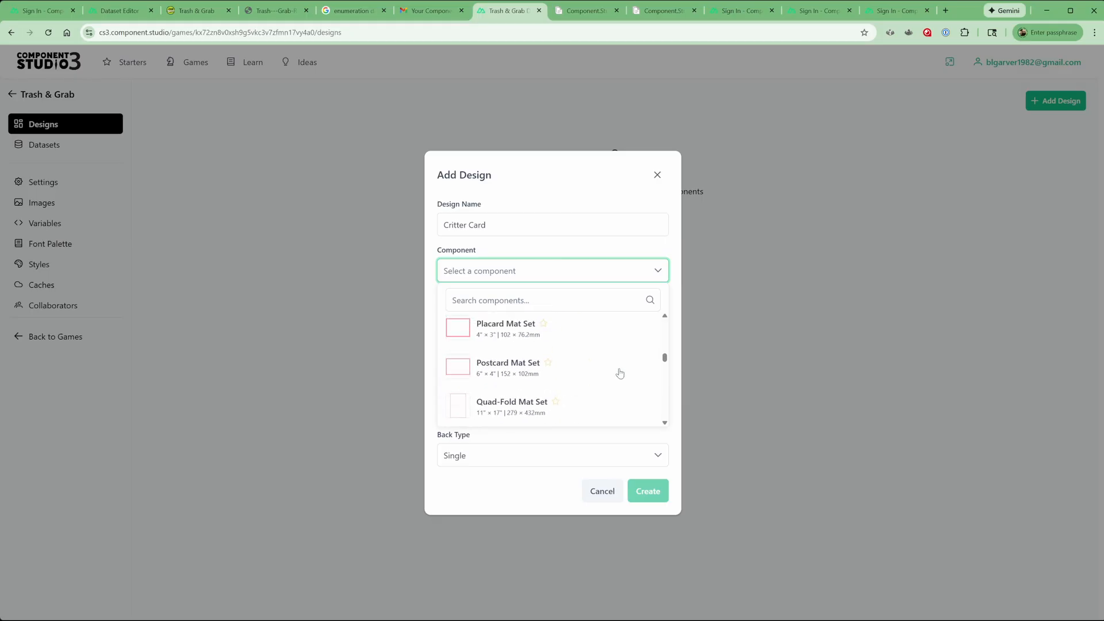
drag(665, 360, 665, 325)
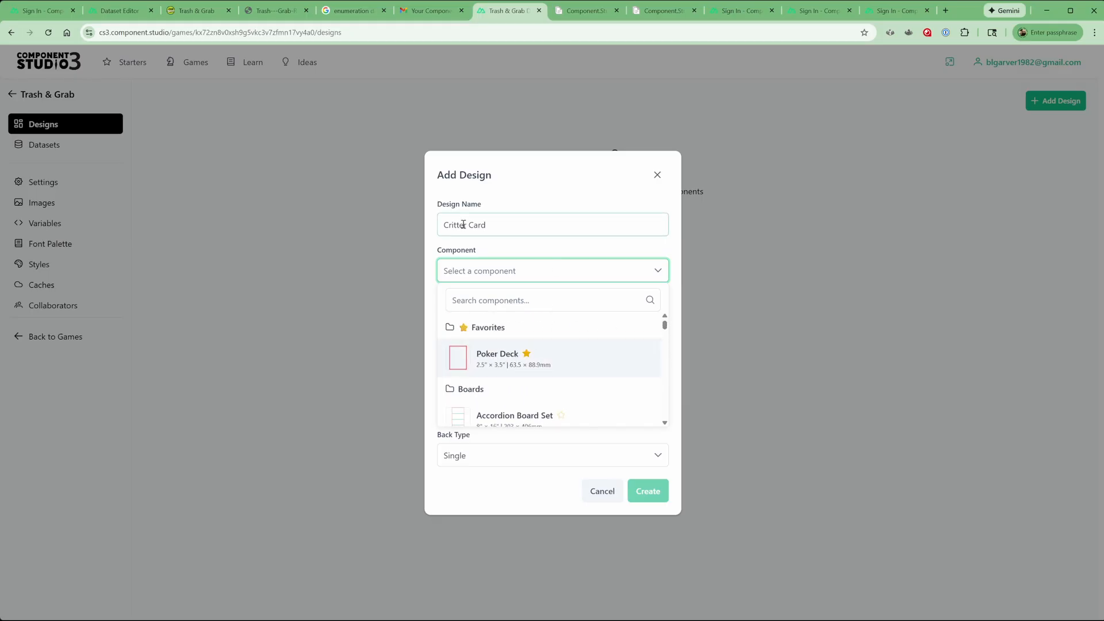
click(492, 363)
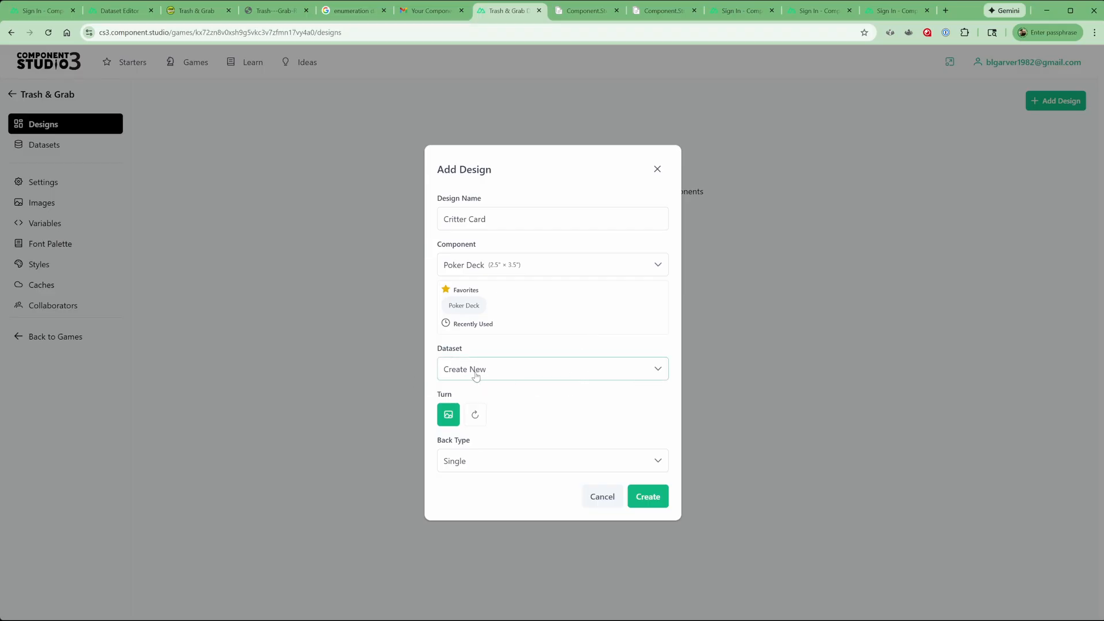
Create the design with a new dataset and the Single back type
click(653, 373)
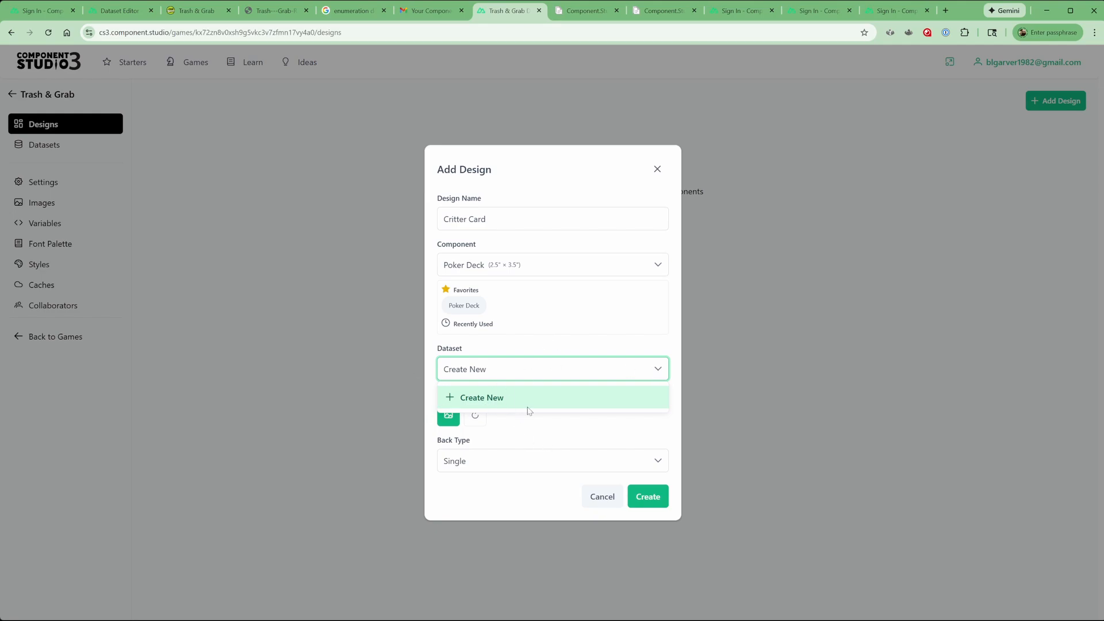
click(511, 443)
click(650, 468)
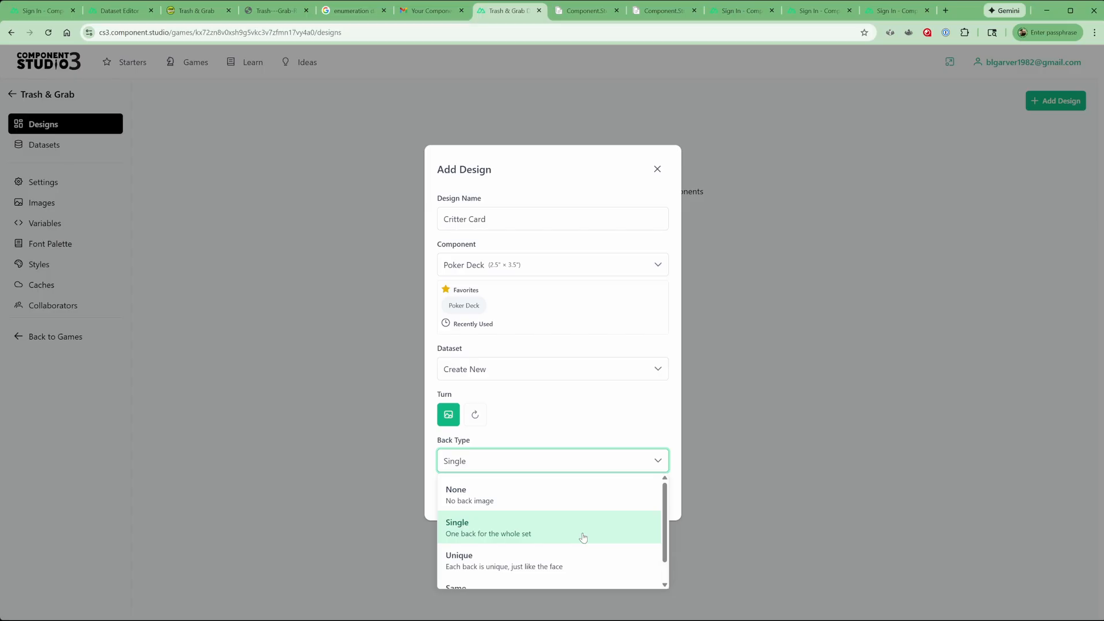
scroll(477, 541, down, 1)
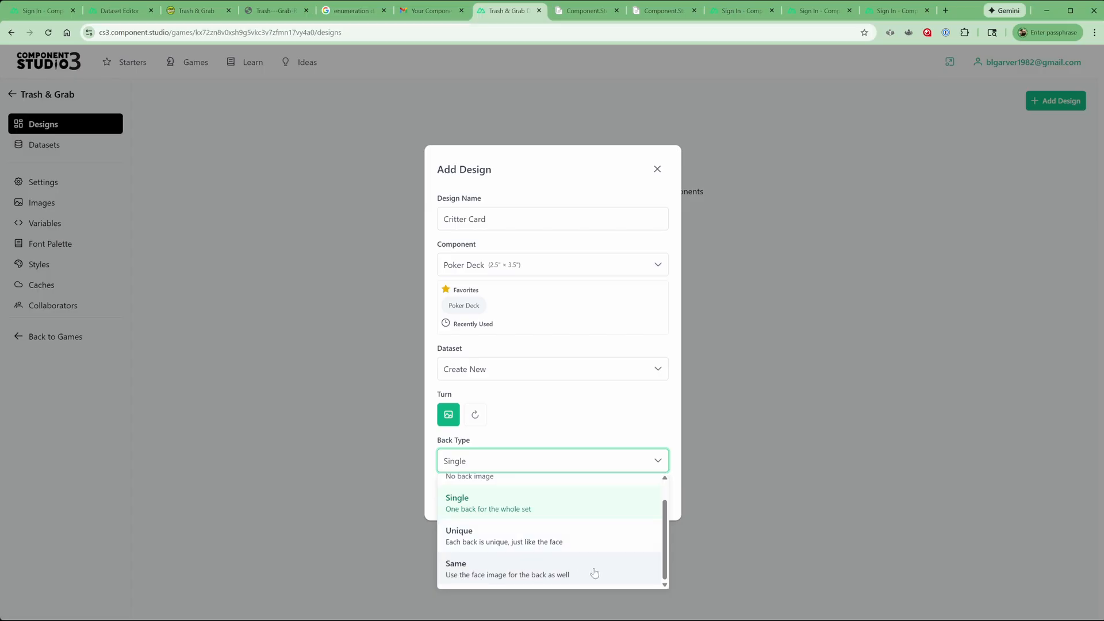
scroll(518, 534, up, 1)
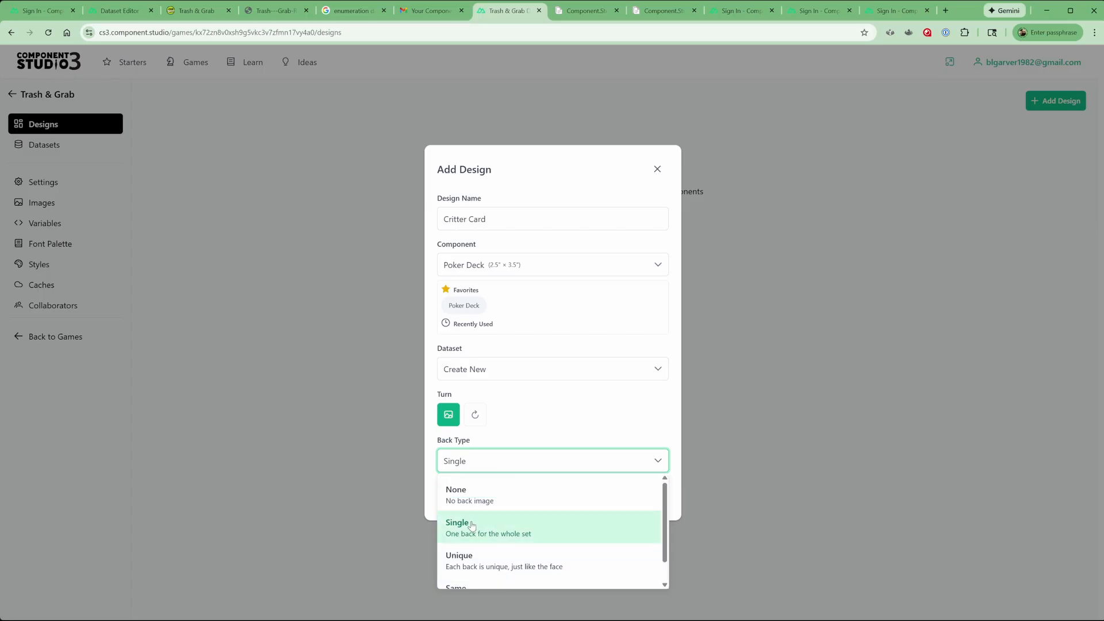
click(469, 524)
click(659, 499)
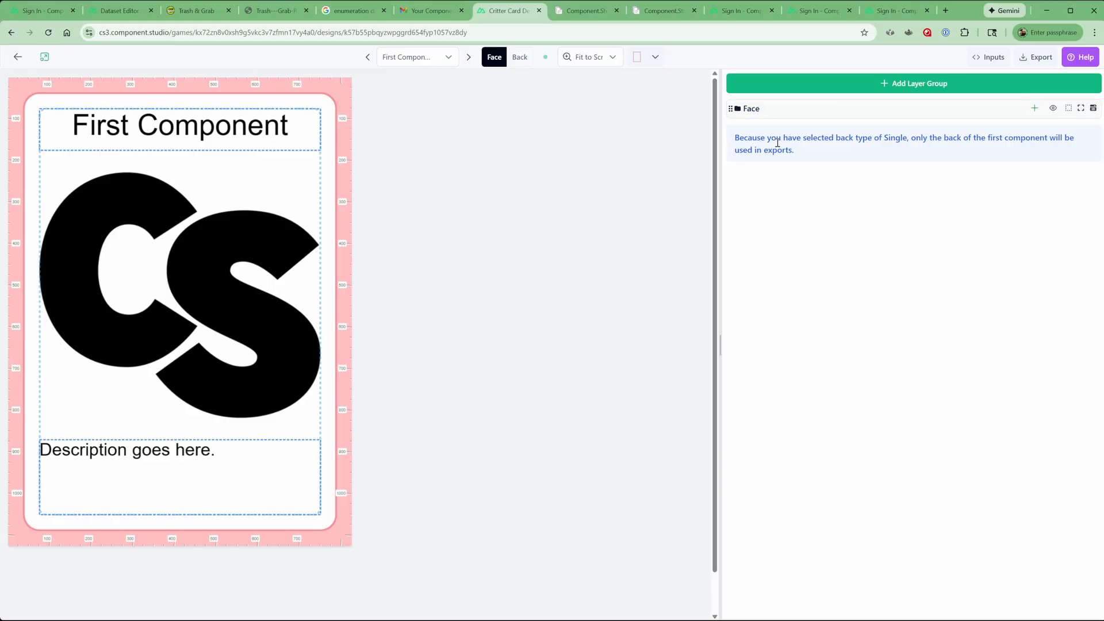
Expand the Face layer group and examine the settings of its Description and Image layers
click(751, 109)
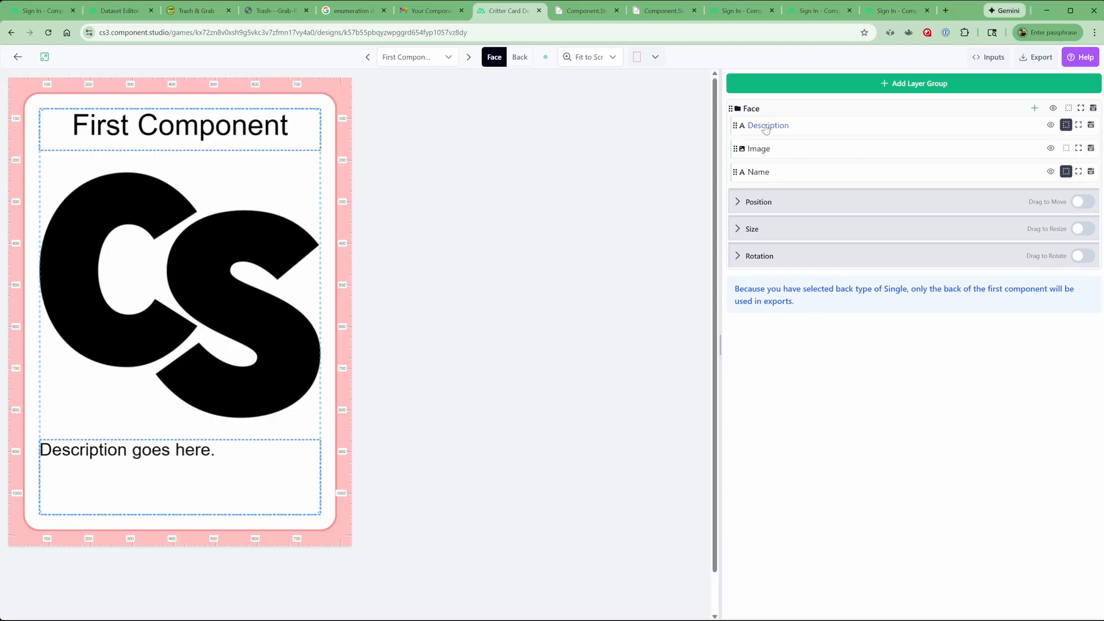
click(783, 126)
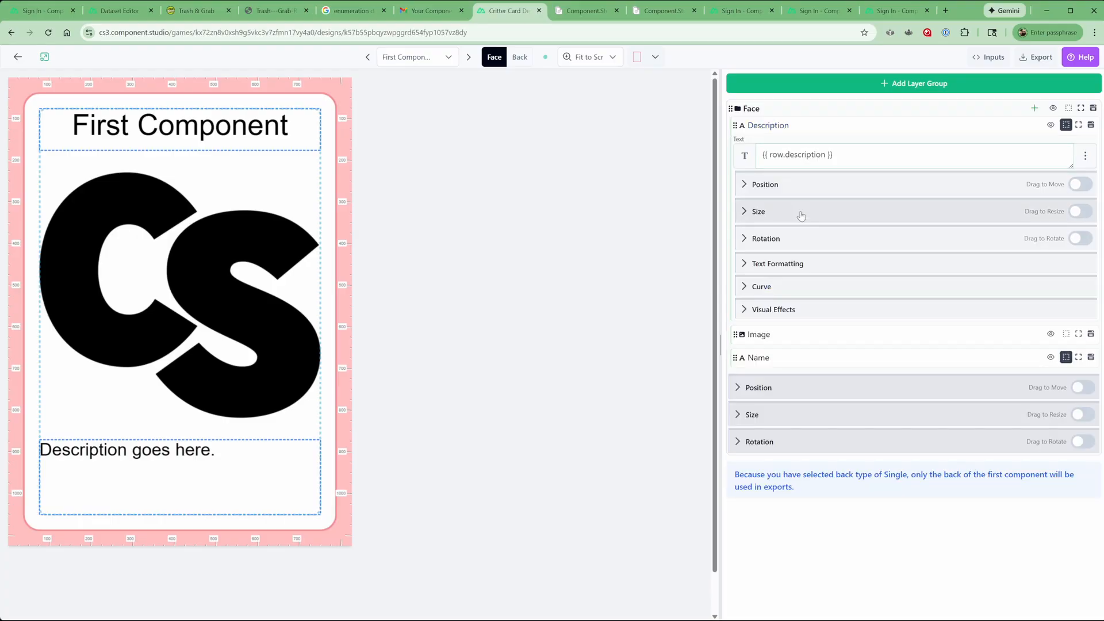
click(759, 334)
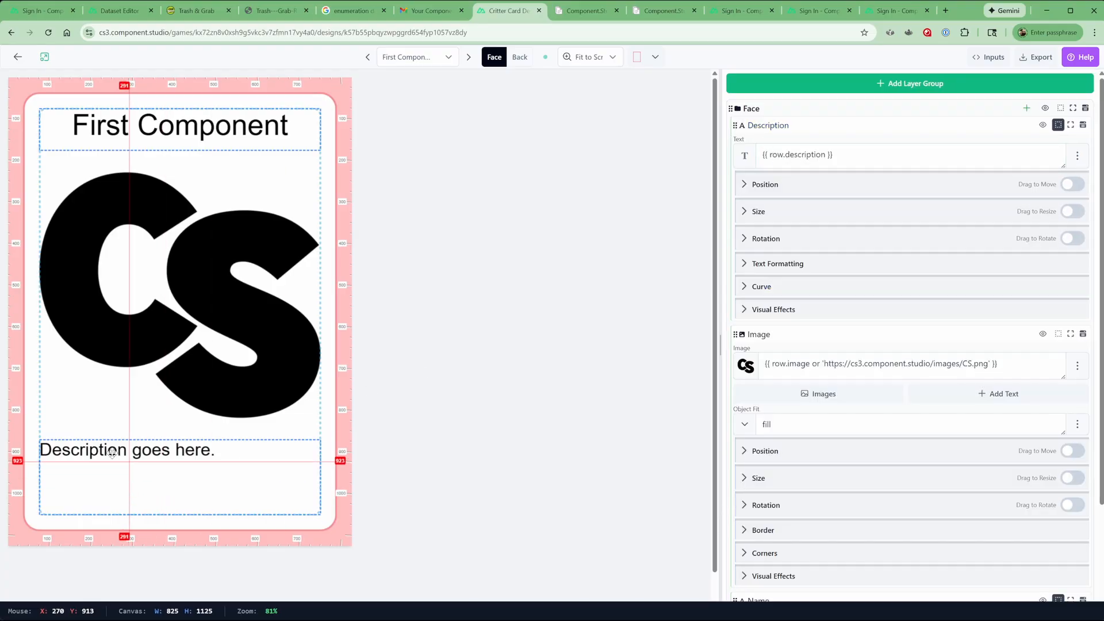
click(768, 126)
click(758, 149)
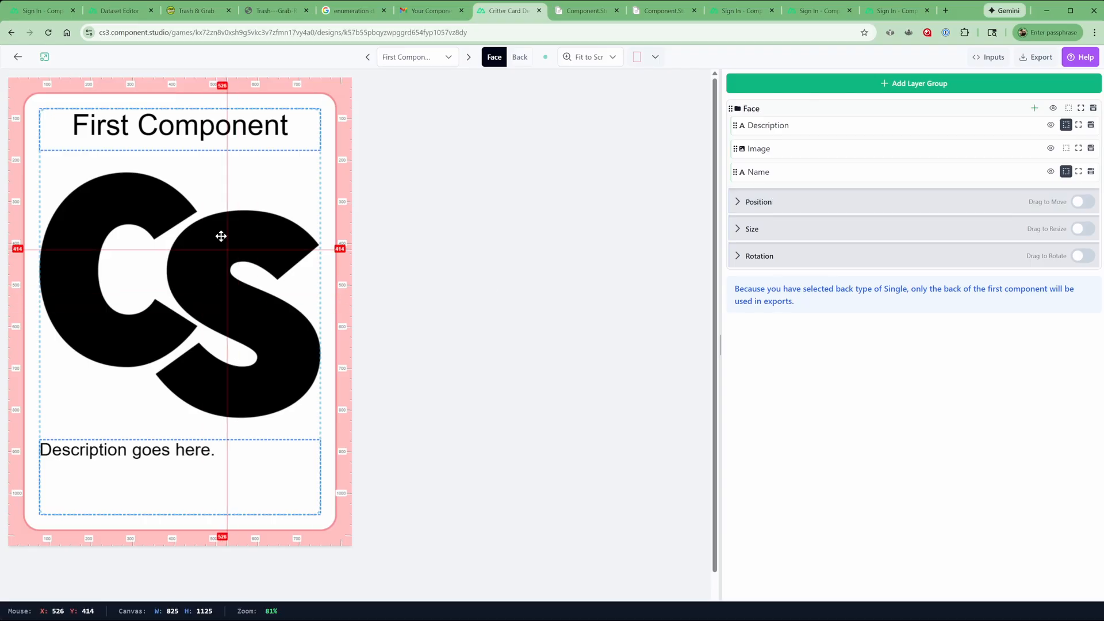
Examine the Name layer's text source and its position, size and rotation settings
click(759, 172)
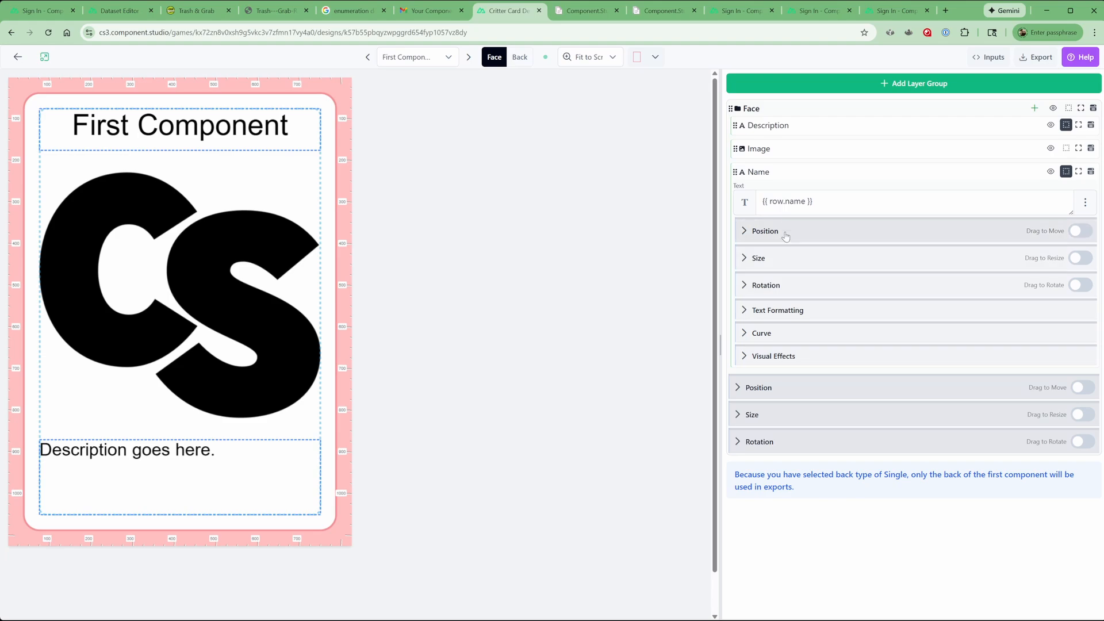
click(743, 233)
click(743, 233)
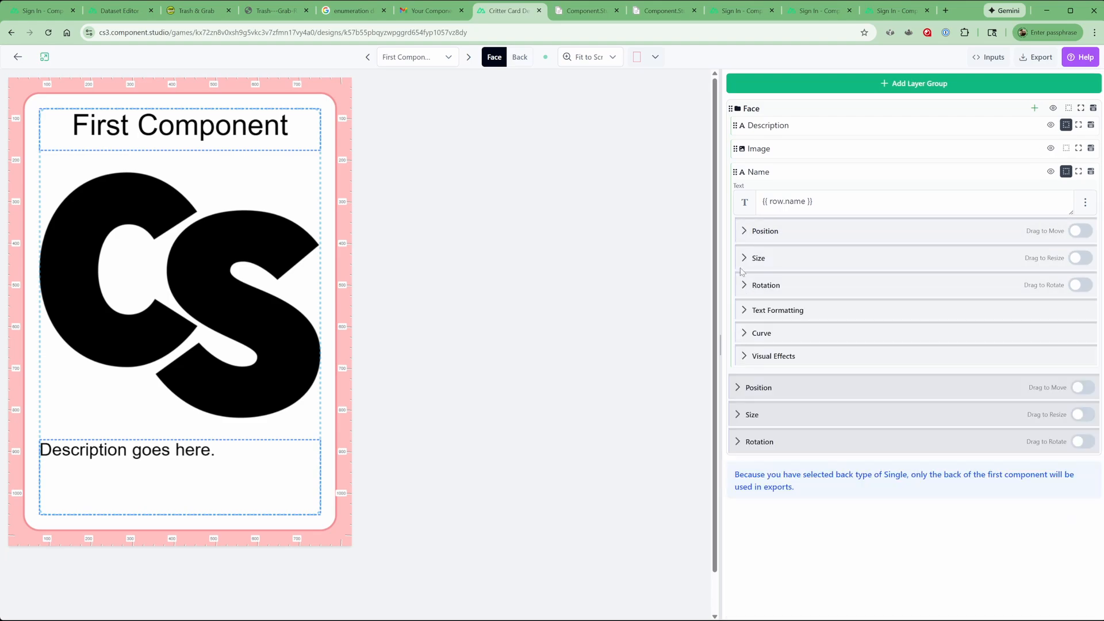
click(742, 263)
click(744, 260)
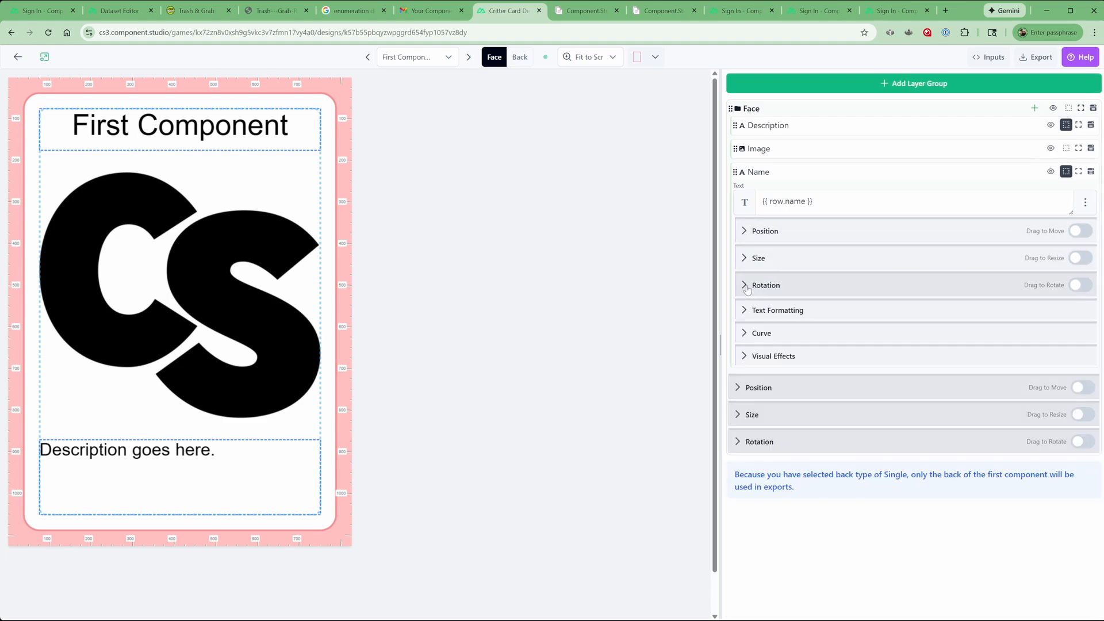
click(744, 286)
click(744, 286)
click(759, 173)
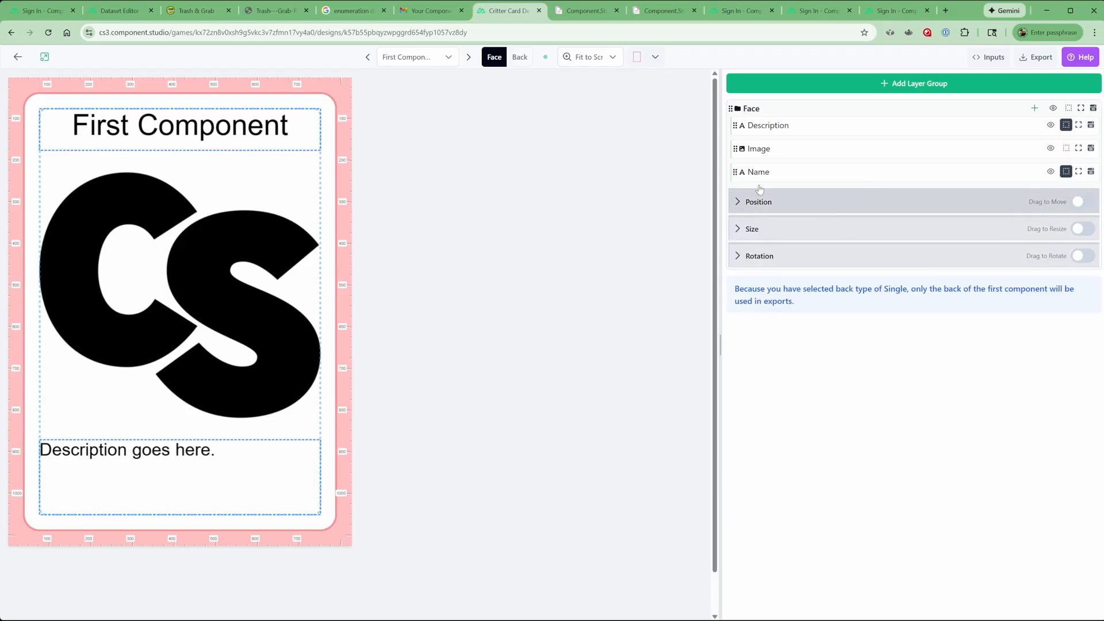
click(759, 174)
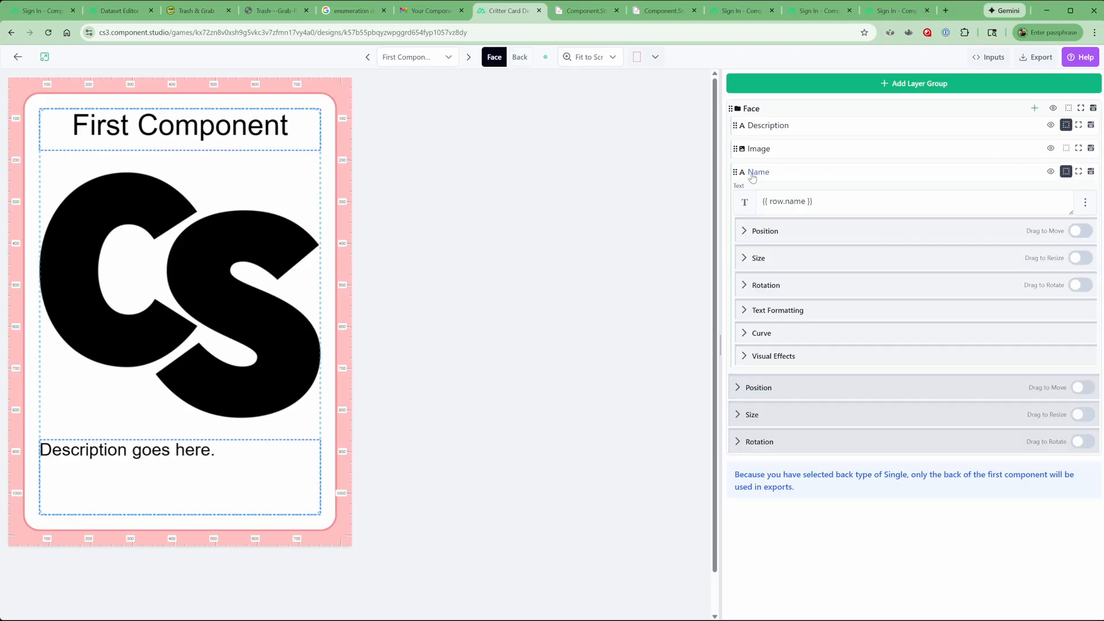
click(757, 197)
click(874, 172)
Delete the default Description, Image and Name layers from the Face group
click(1090, 125)
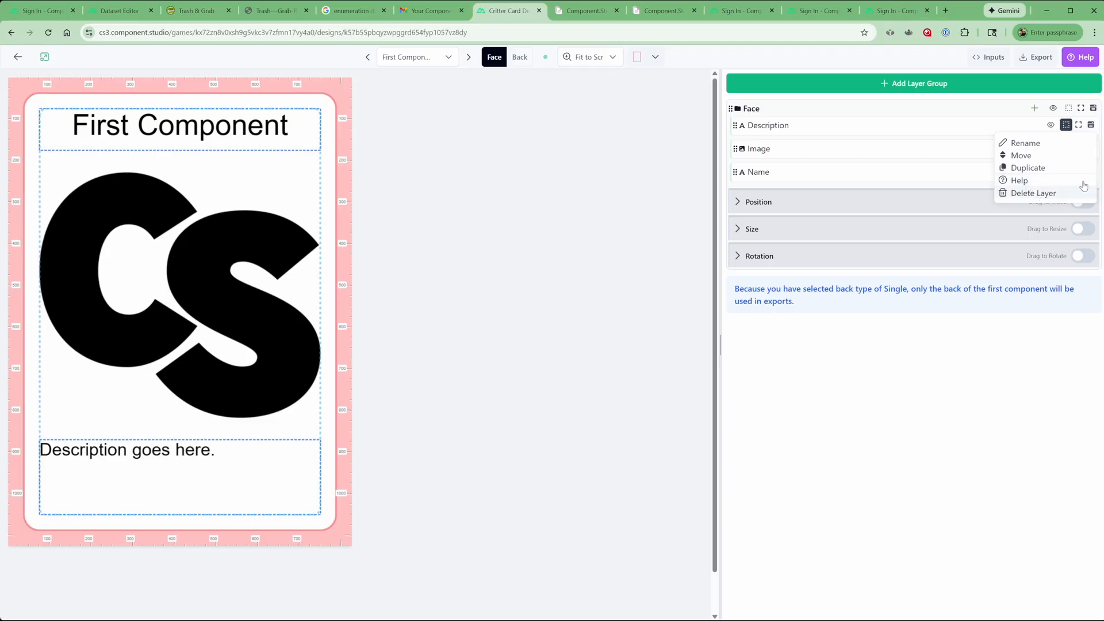
click(1033, 193)
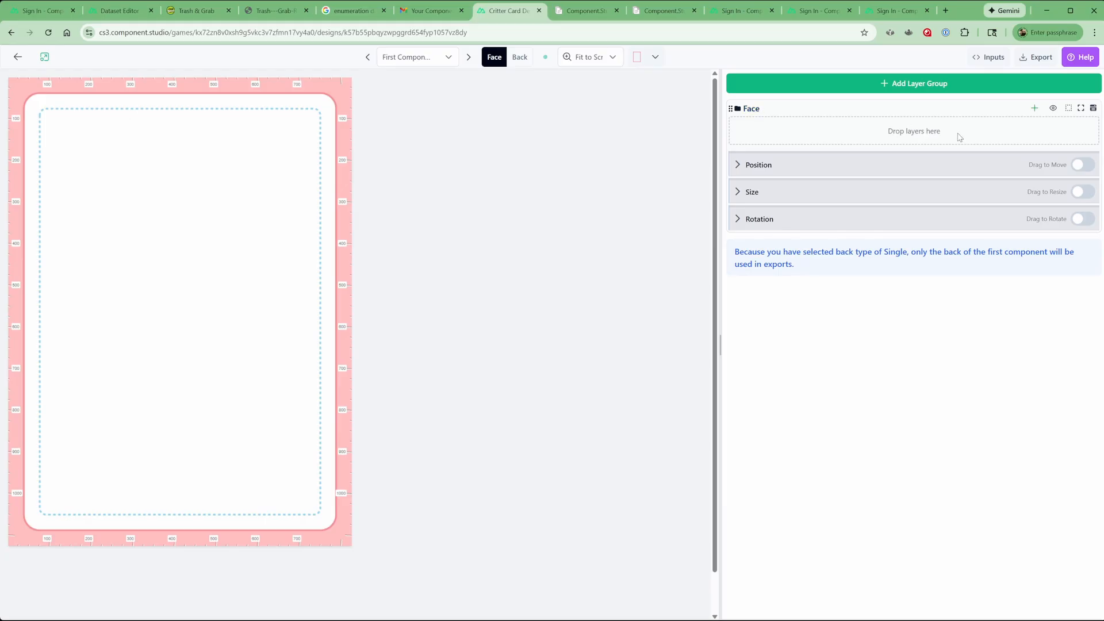
Add an image layer to the Face group and rename it Critter_Face
click(1034, 108)
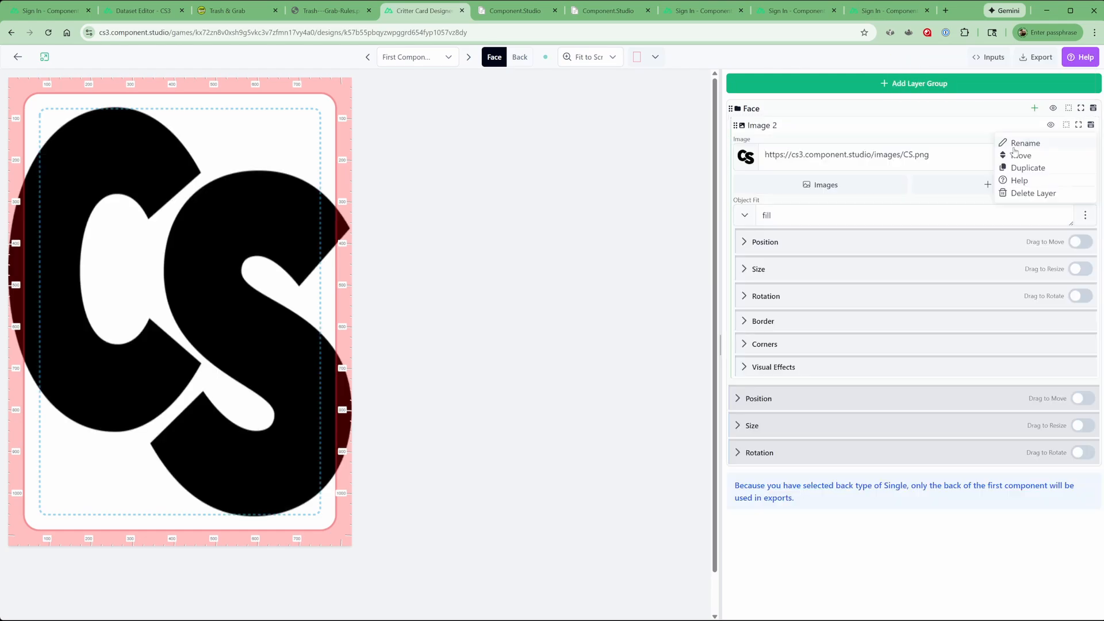
click(1017, 147)
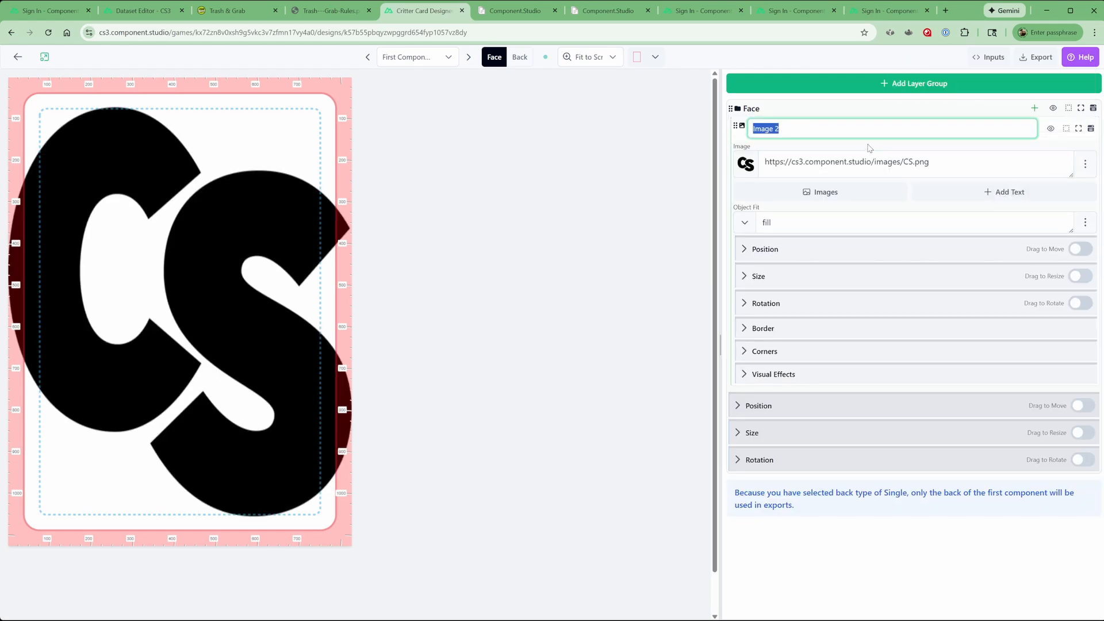
text(Critter_Face)
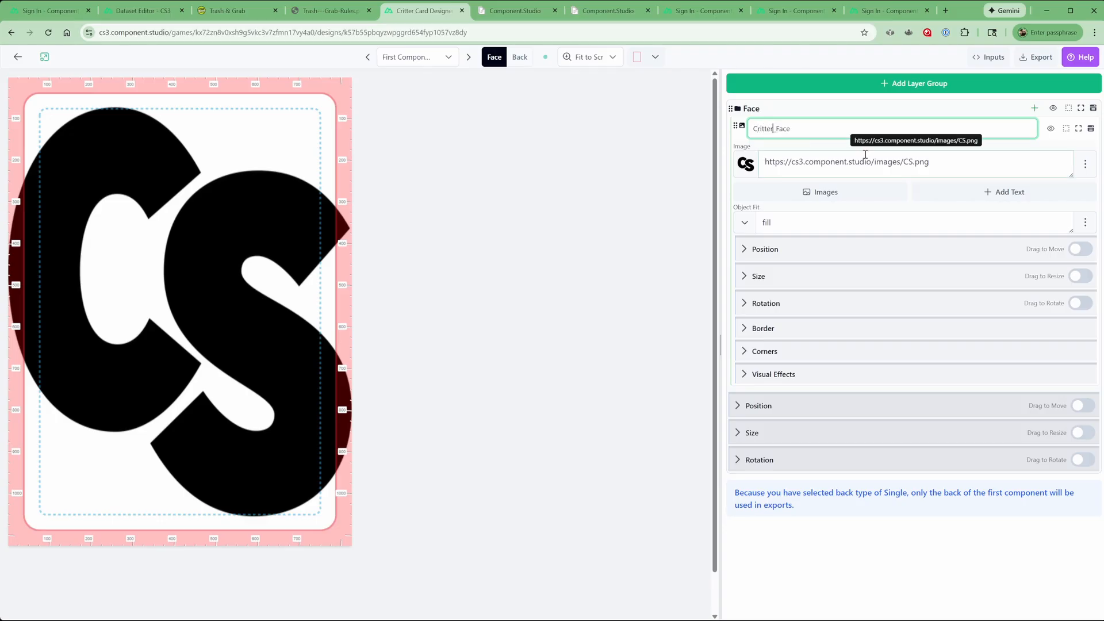
key(Tab)
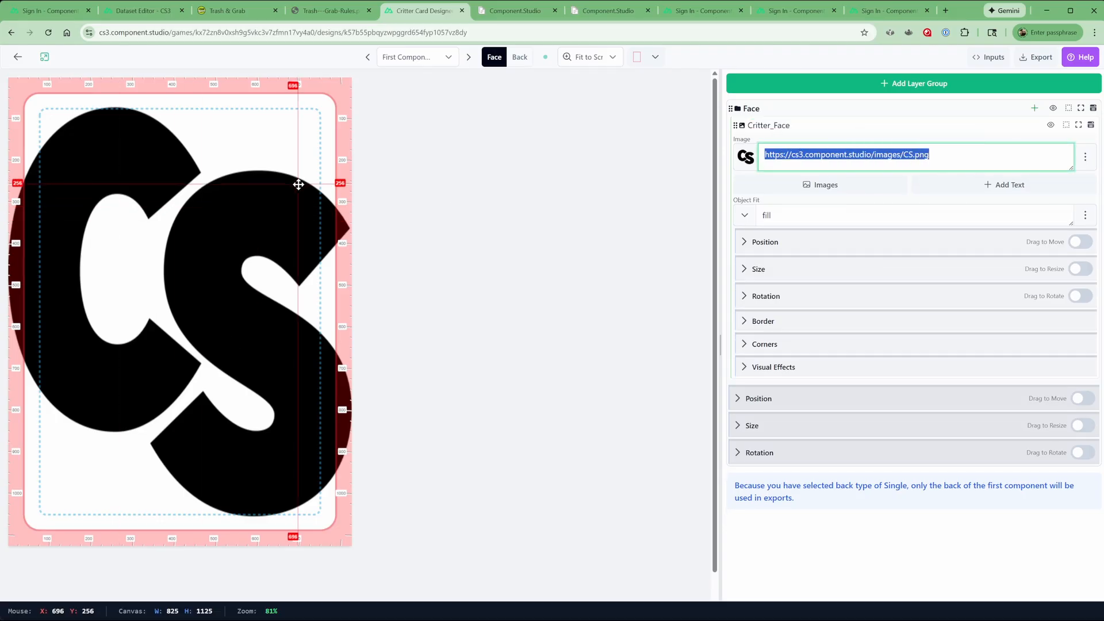
click(759, 125)
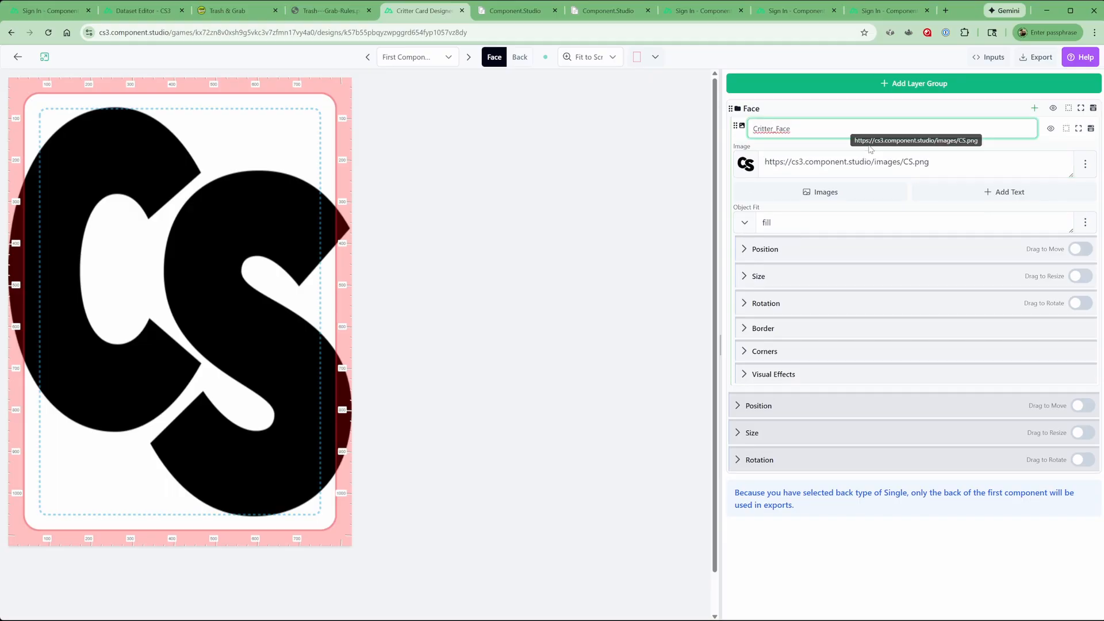
click(980, 148)
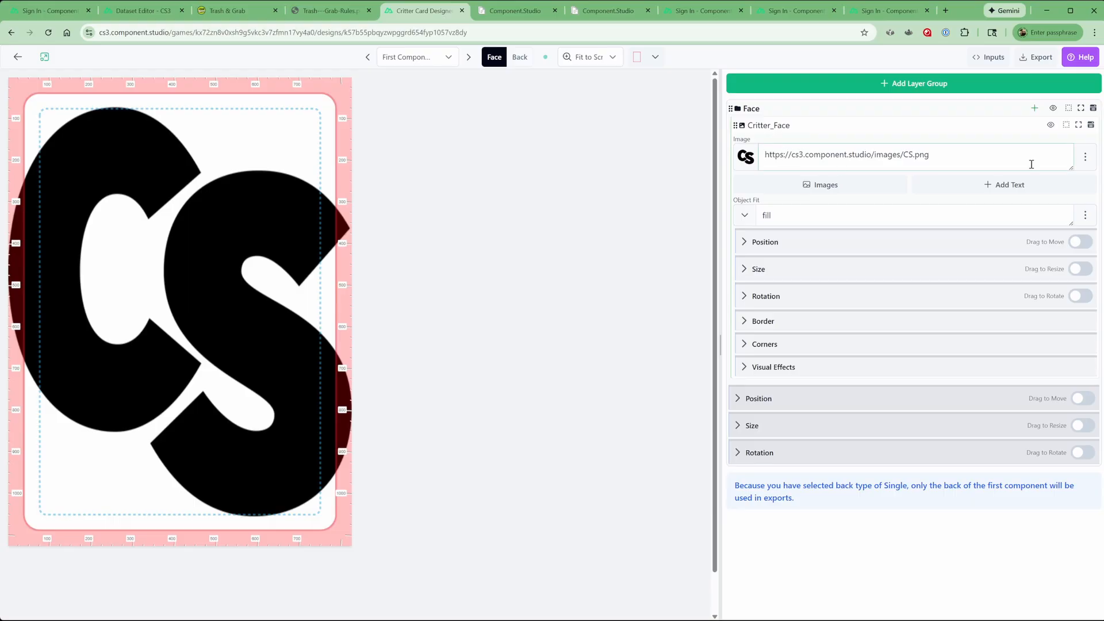
Open the image library from the Critter_Face layer and create a folder named Critters
drag(764, 155, 965, 161)
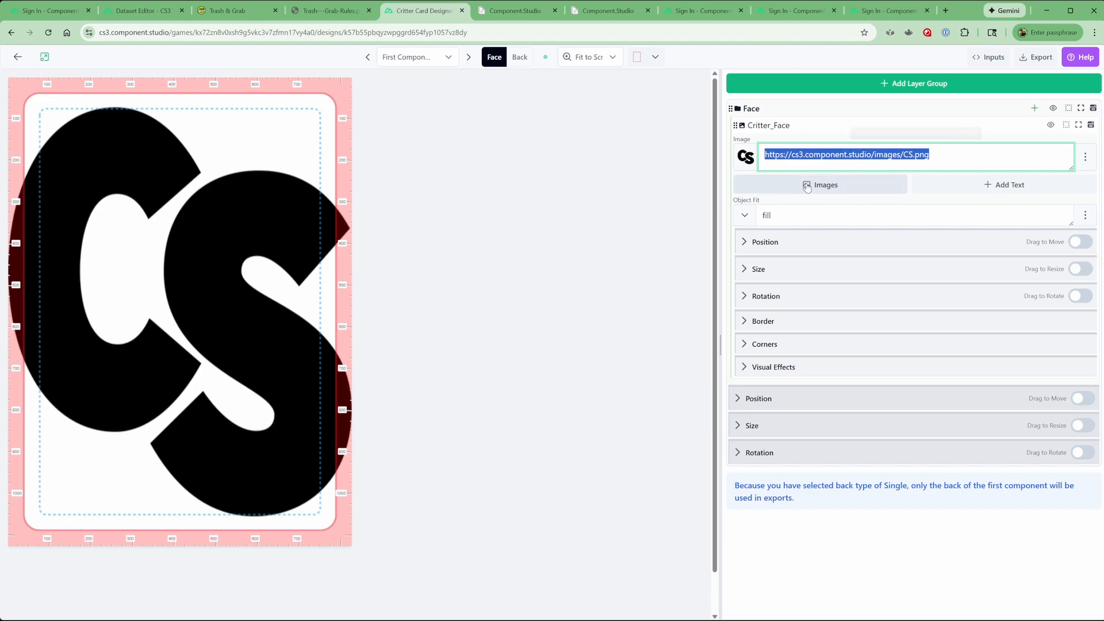
click(826, 191)
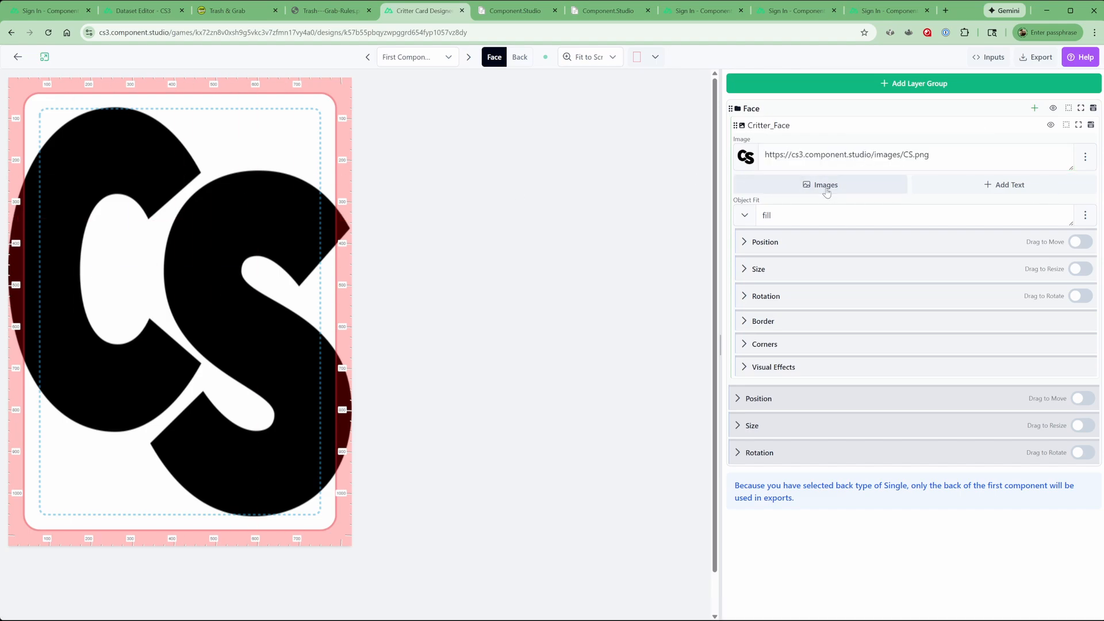
click(821, 190)
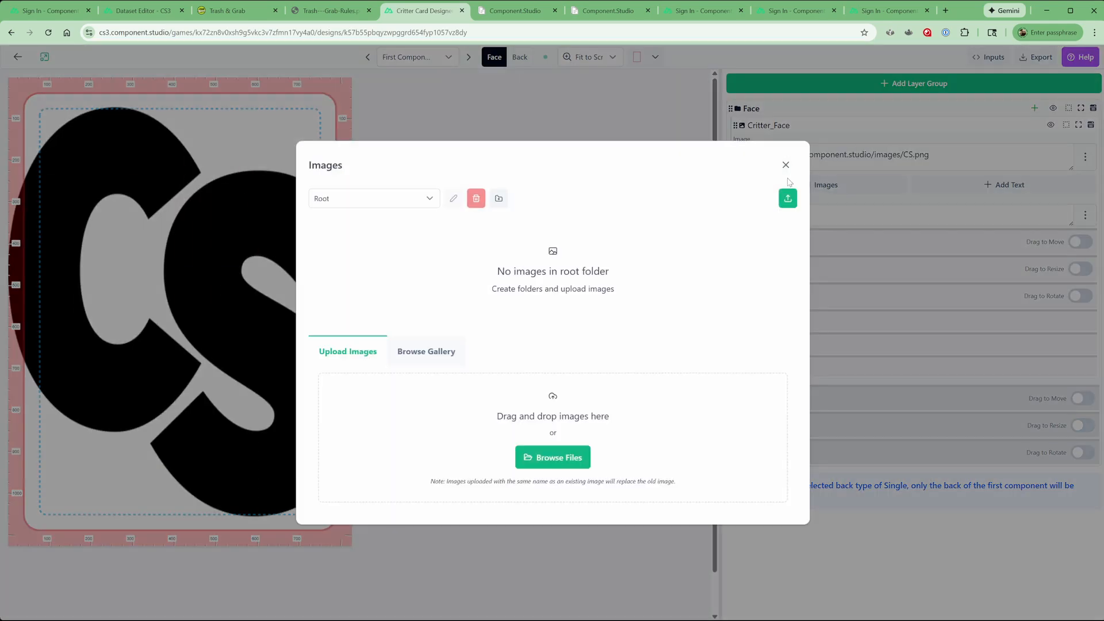
click(500, 199)
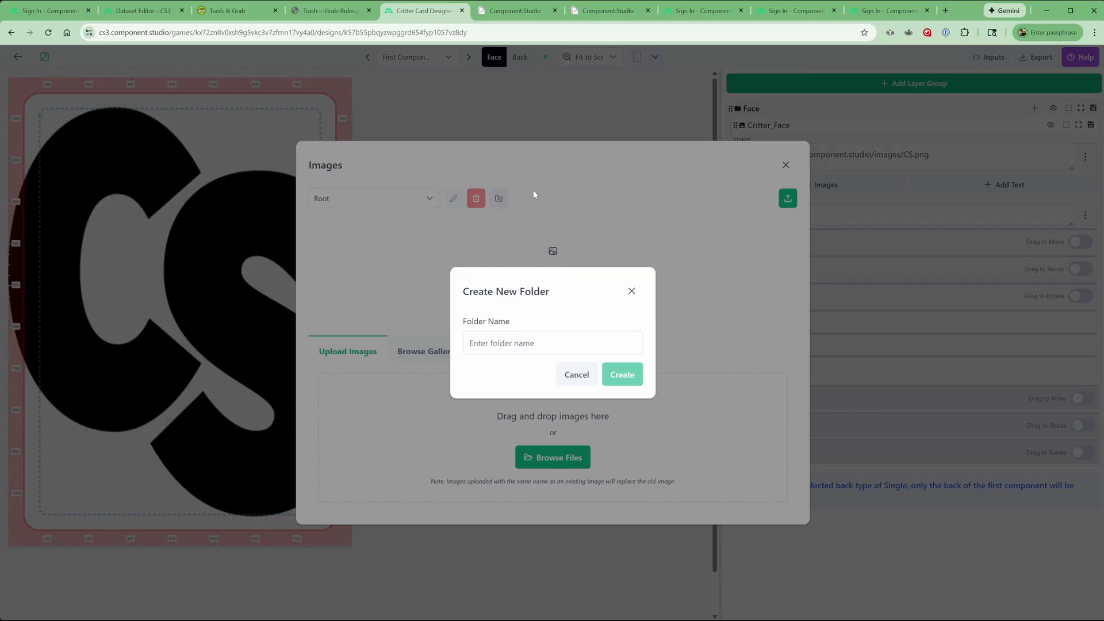
click(527, 342)
text(c)
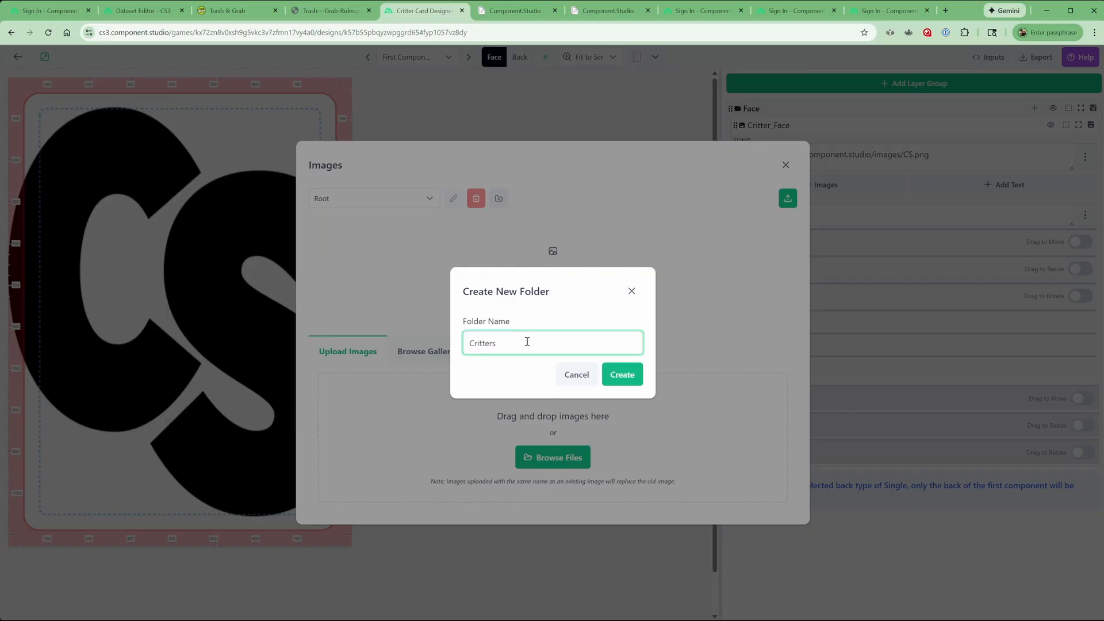
text(ritters)
click(622, 374)
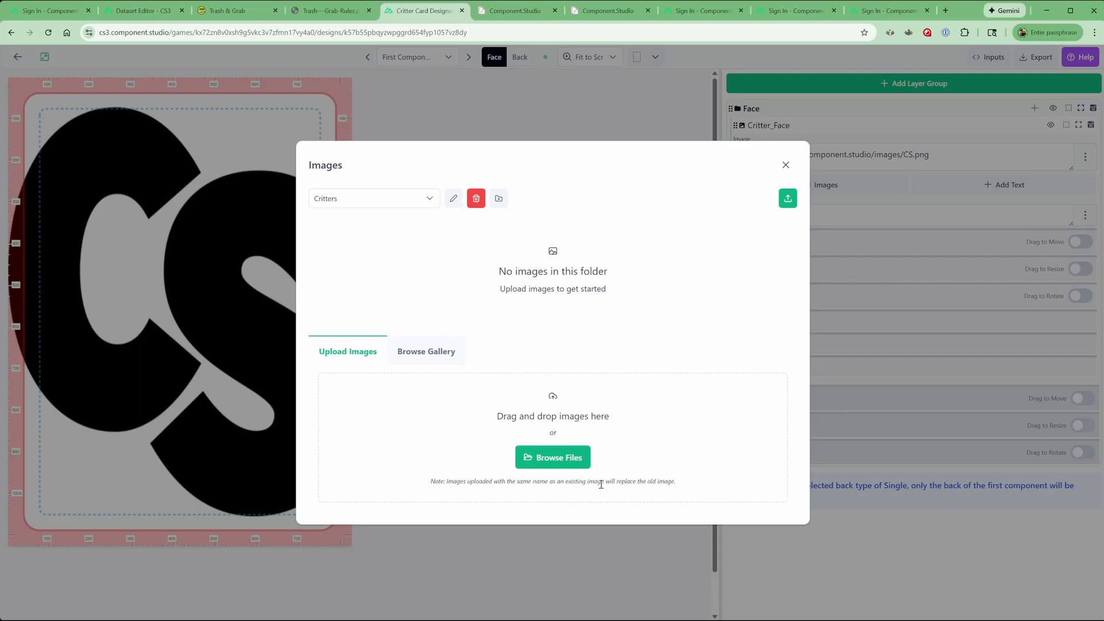
Upload all the image files in the local Critters art folder, from Bear through Wolf, into the new Critters folder
click(551, 458)
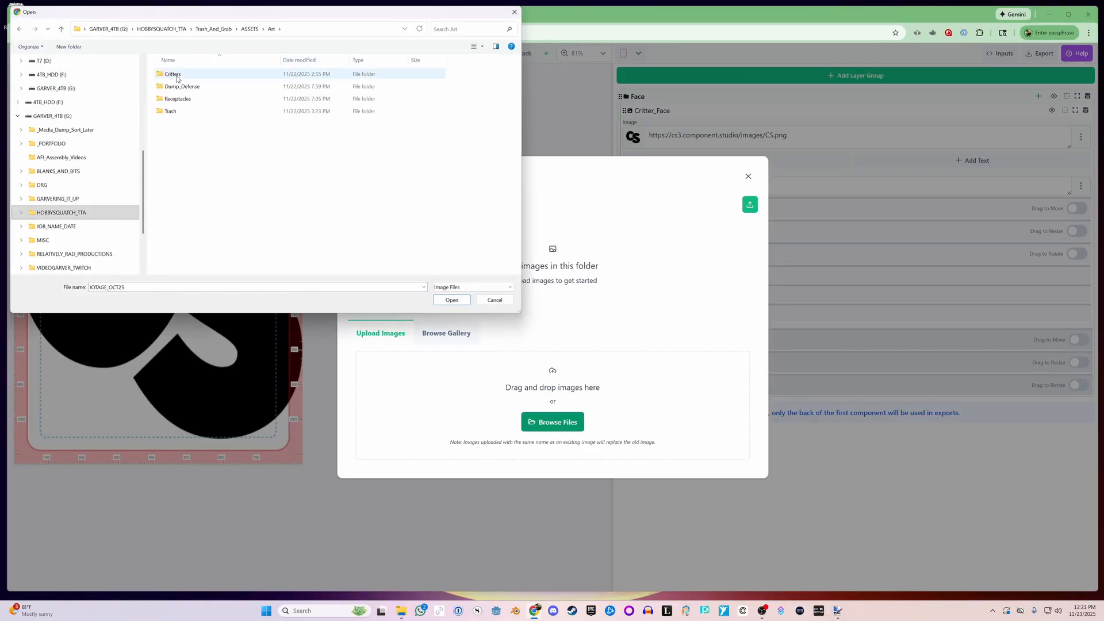
double_click(173, 75)
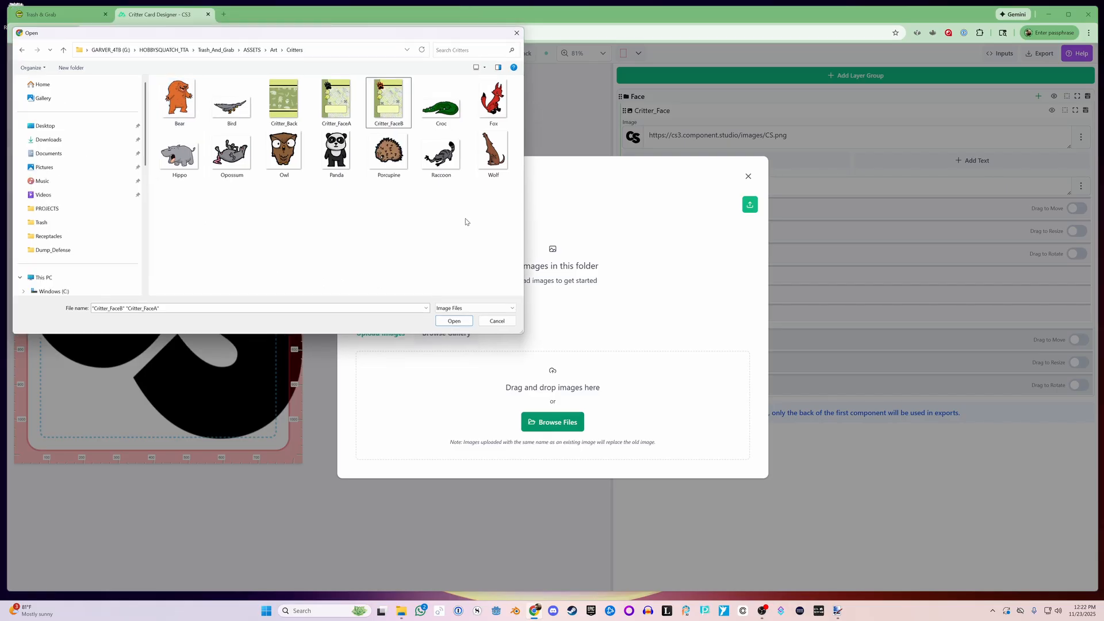
click(177, 115)
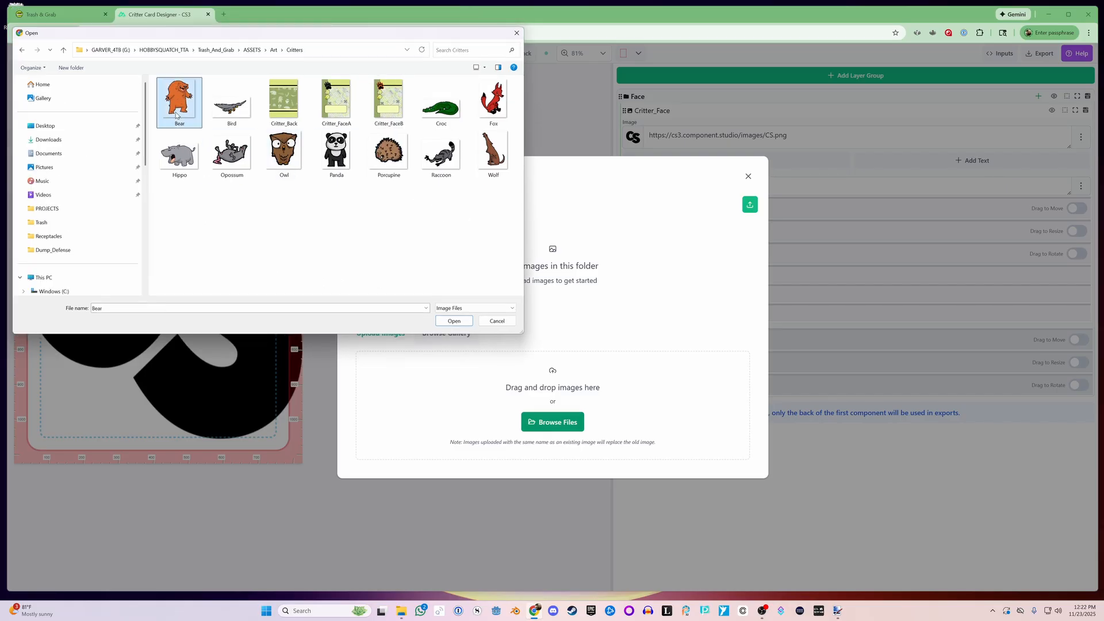
shift+click(498, 167)
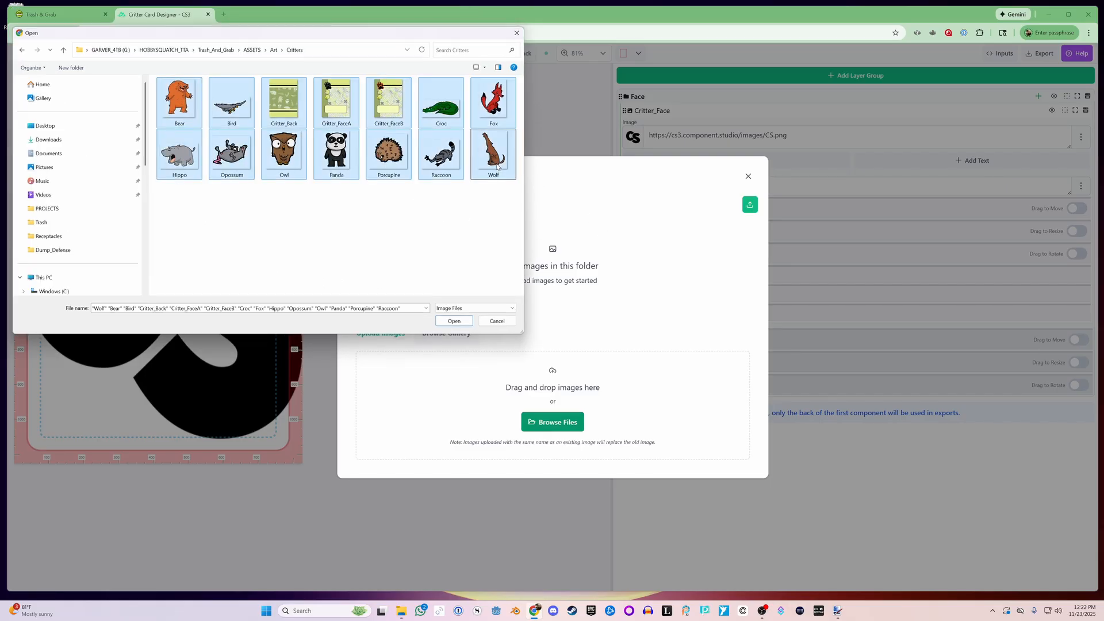
click(455, 325)
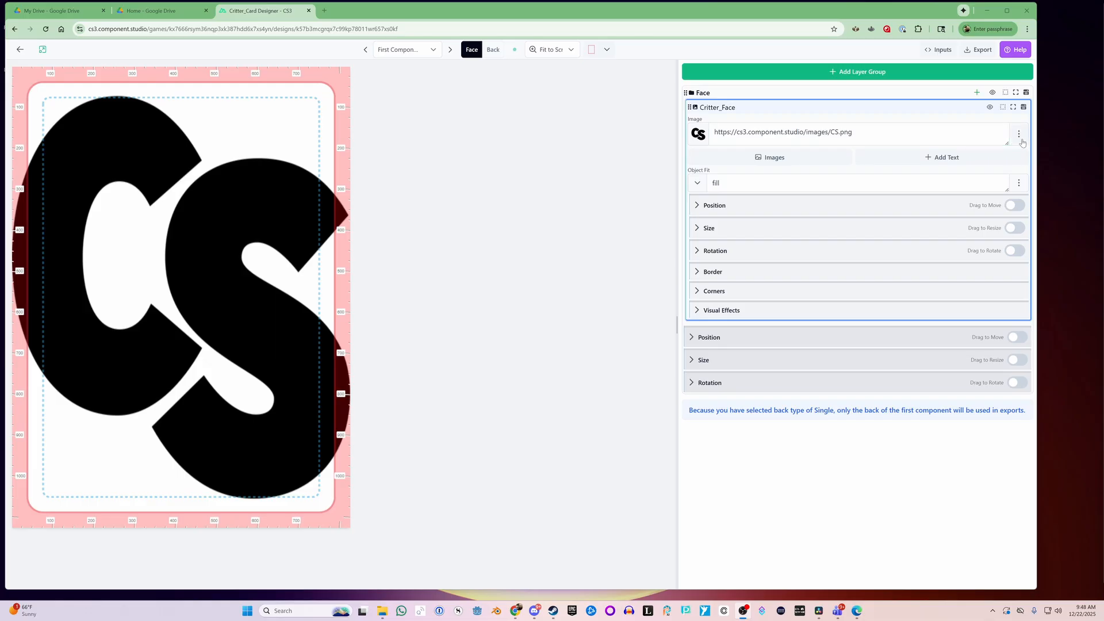
Set the Critter_Face layer's image to Critter_FaceA from the Critters folder
click(1019, 137)
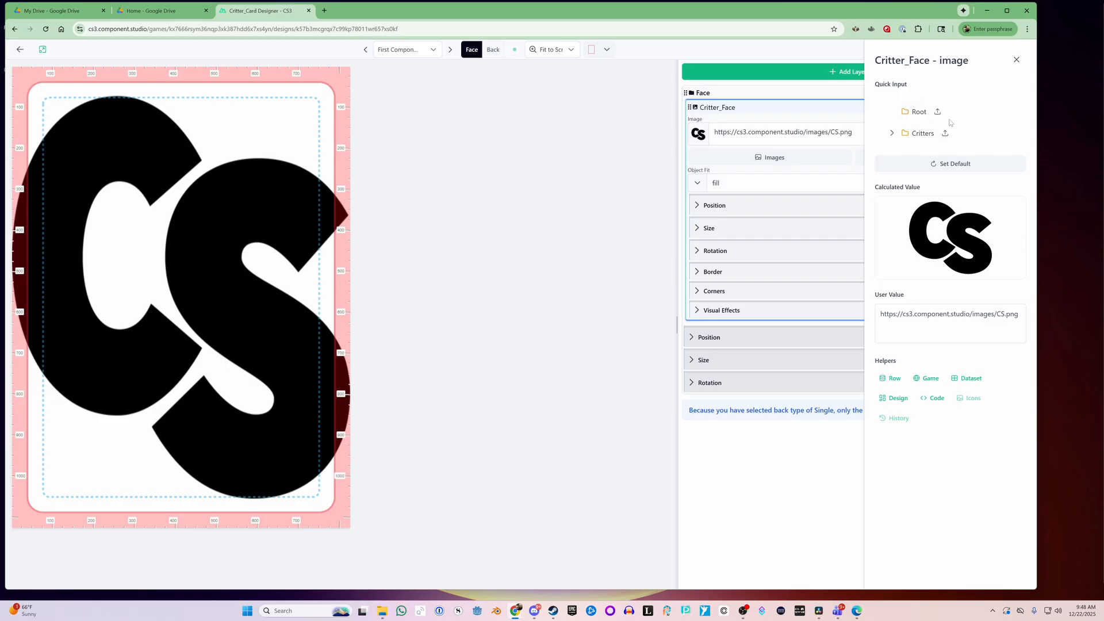
click(891, 133)
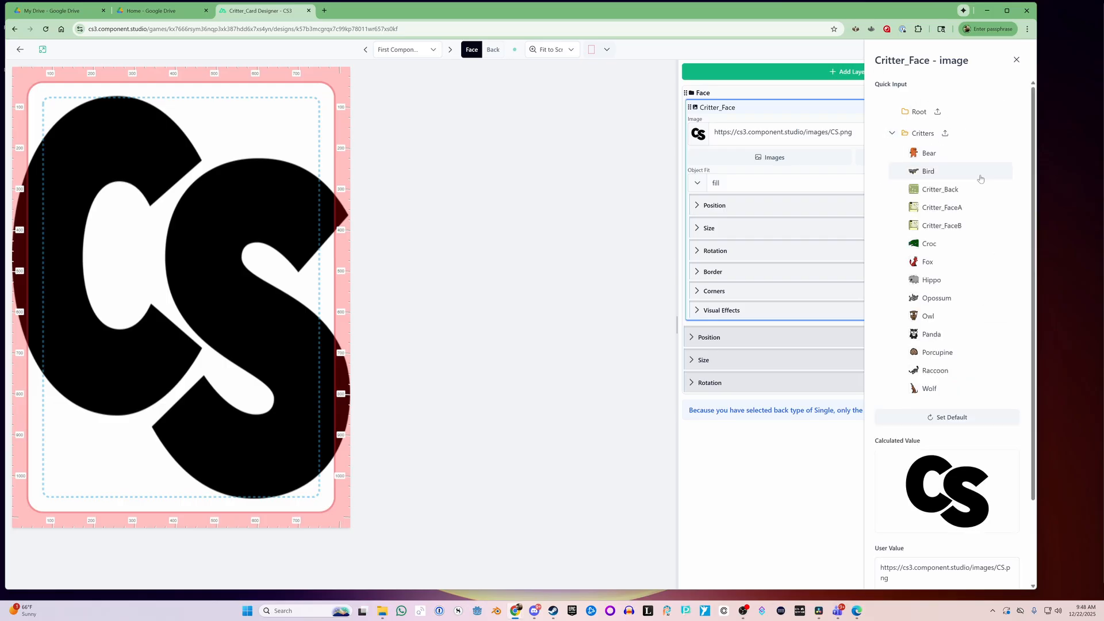
click(941, 208)
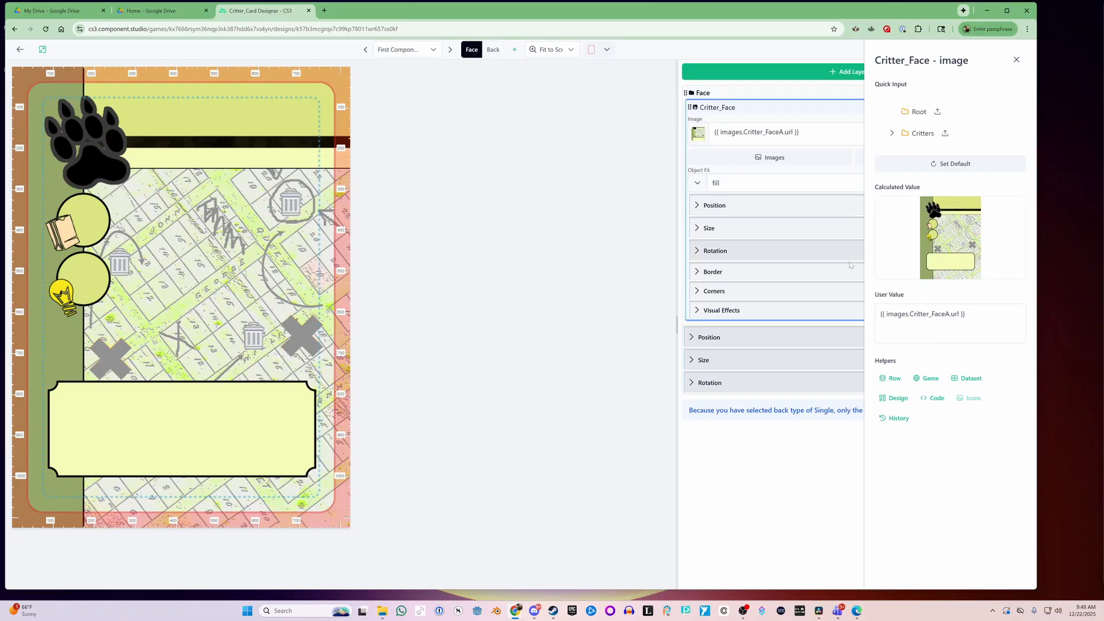
click(1015, 59)
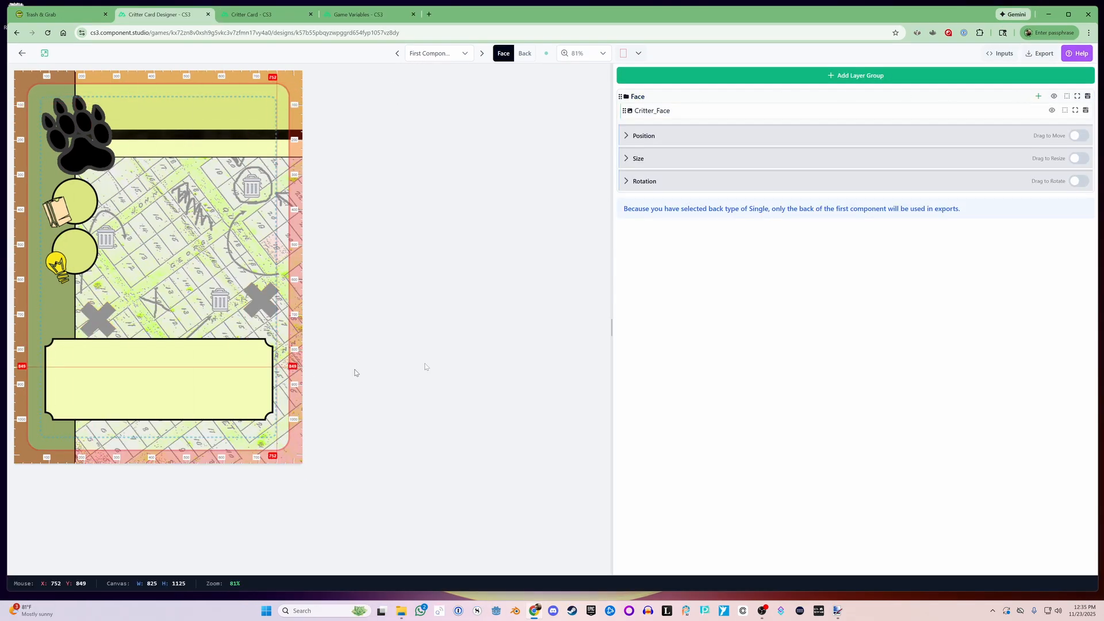
Add a text layer named Critter_Name to the Face group and set its text to "Critter name here"
click(1037, 96)
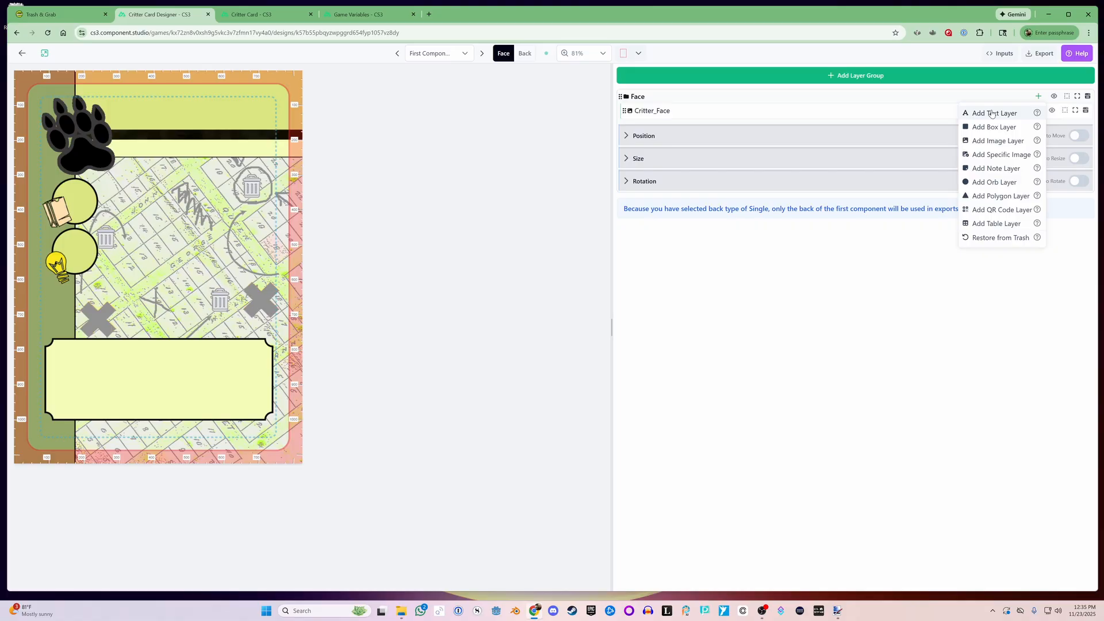
click(992, 113)
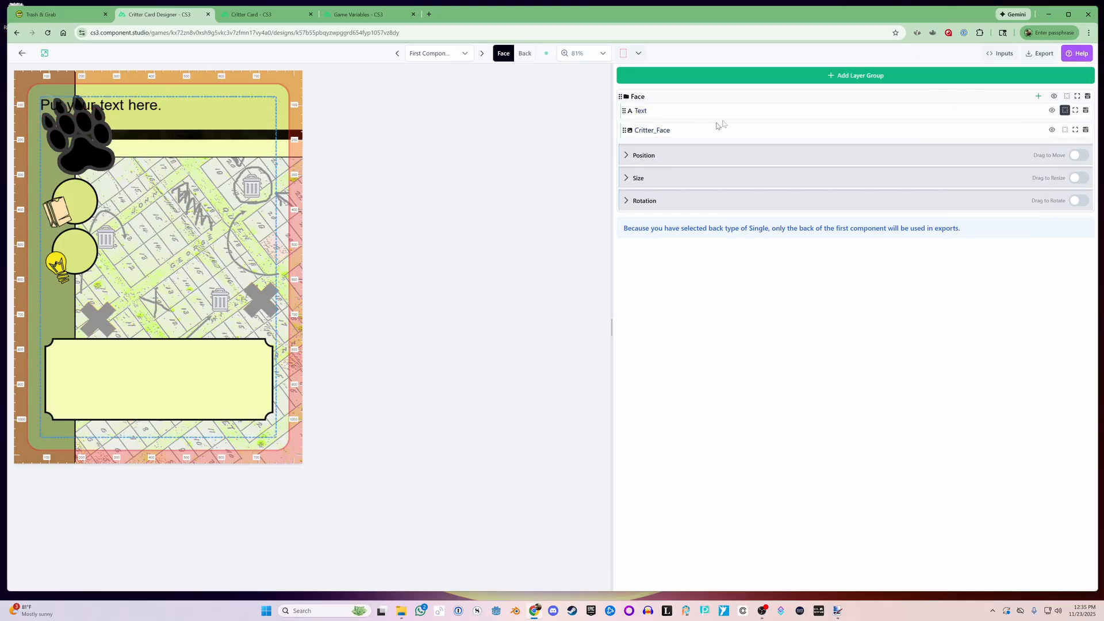
click(1085, 110)
click(1030, 126)
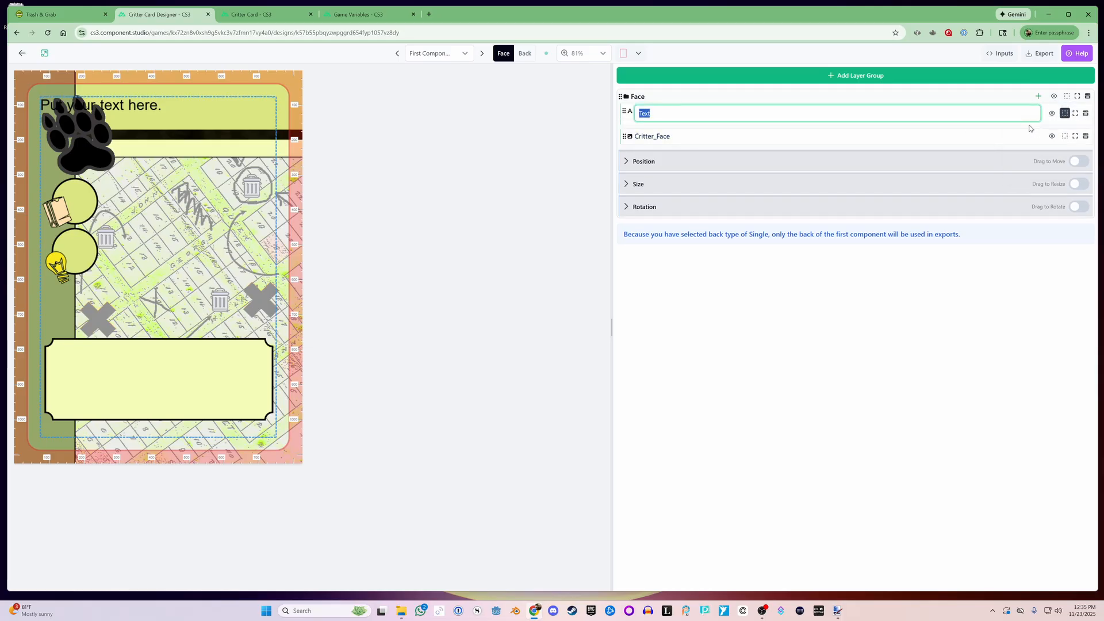
text(Critter_Name)
key(Return)
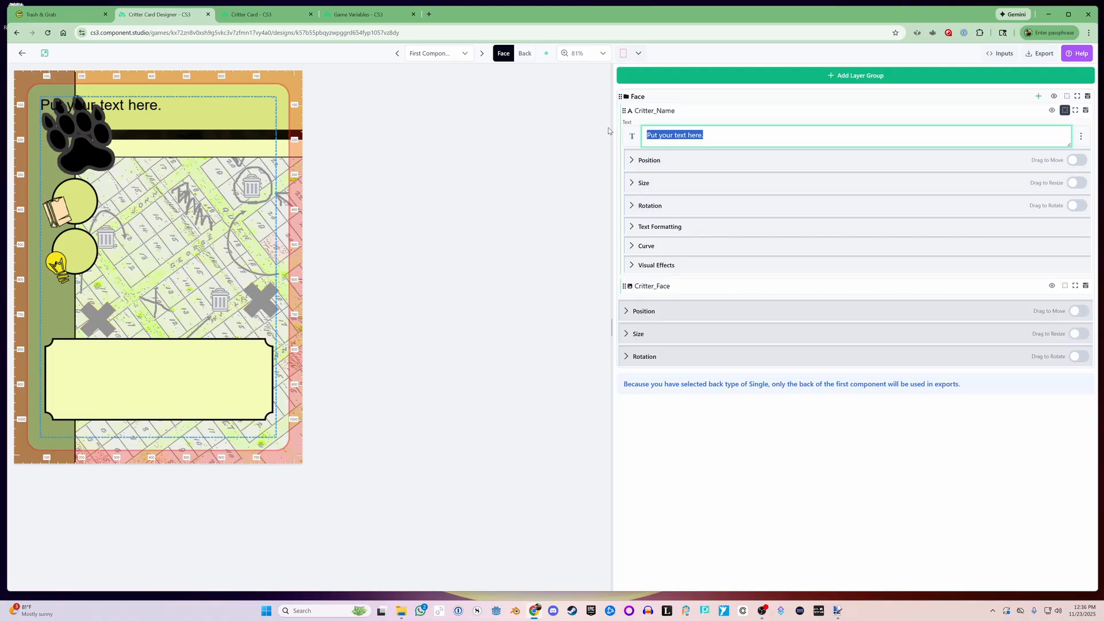
text(Critter name here)
click(608, 131)
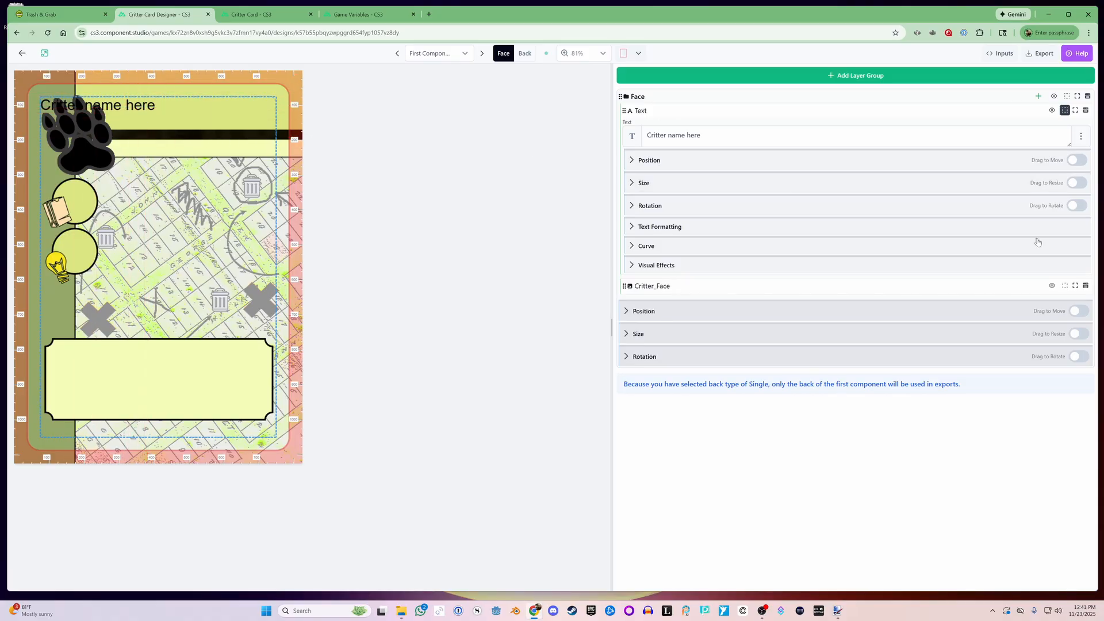
Review the text layer's Position and Size settings and enable moving and resizing it directly on the canvas
click(635, 161)
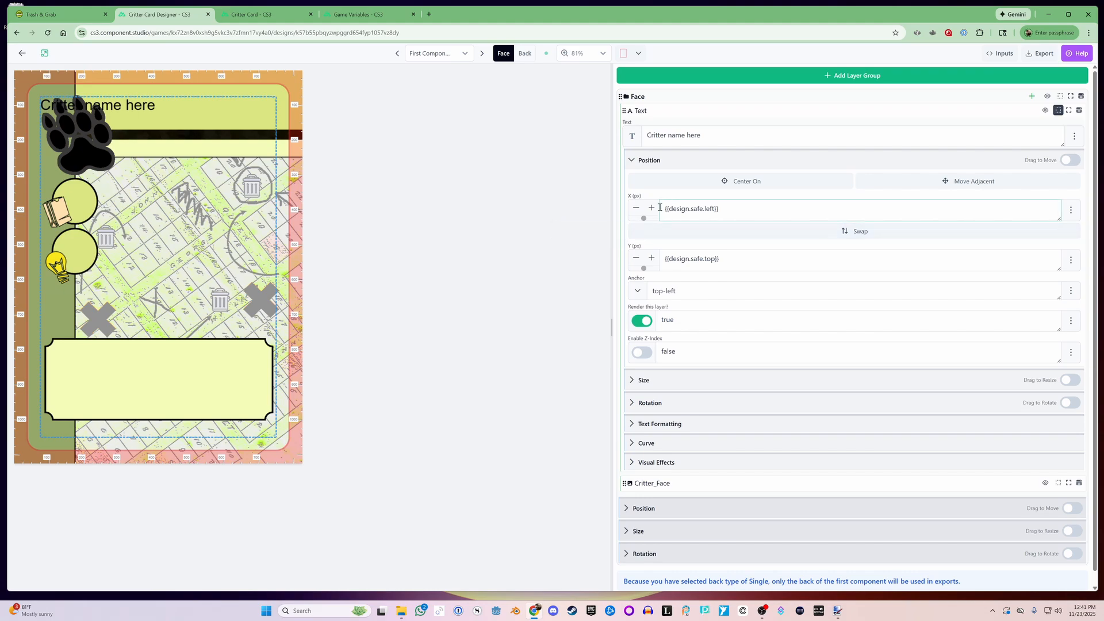
click(664, 296)
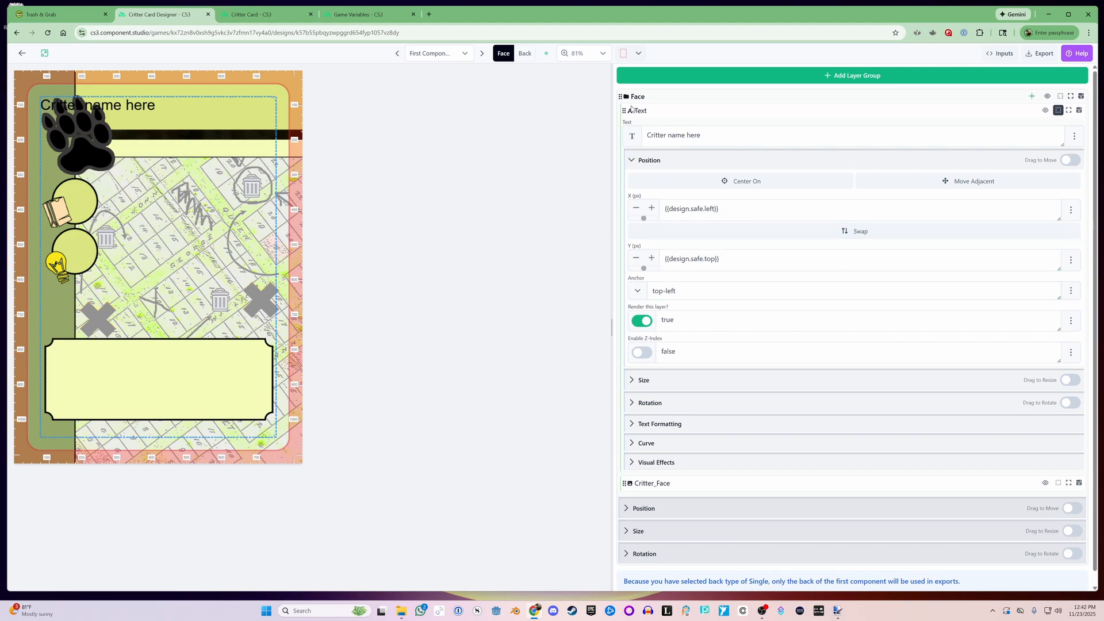
click(634, 161)
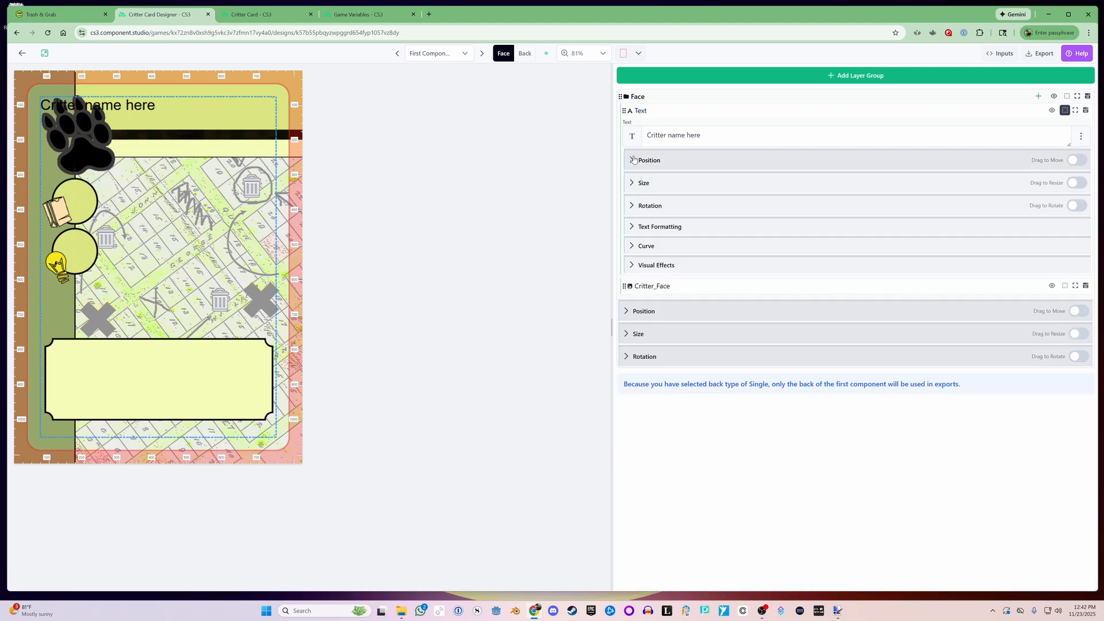
click(1074, 161)
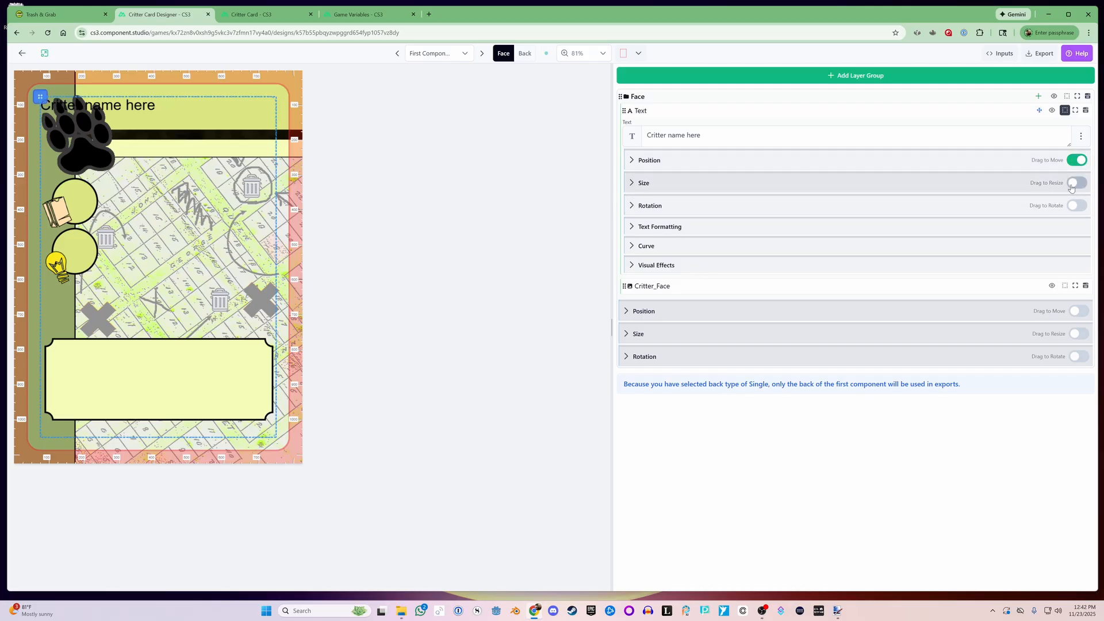
click(634, 184)
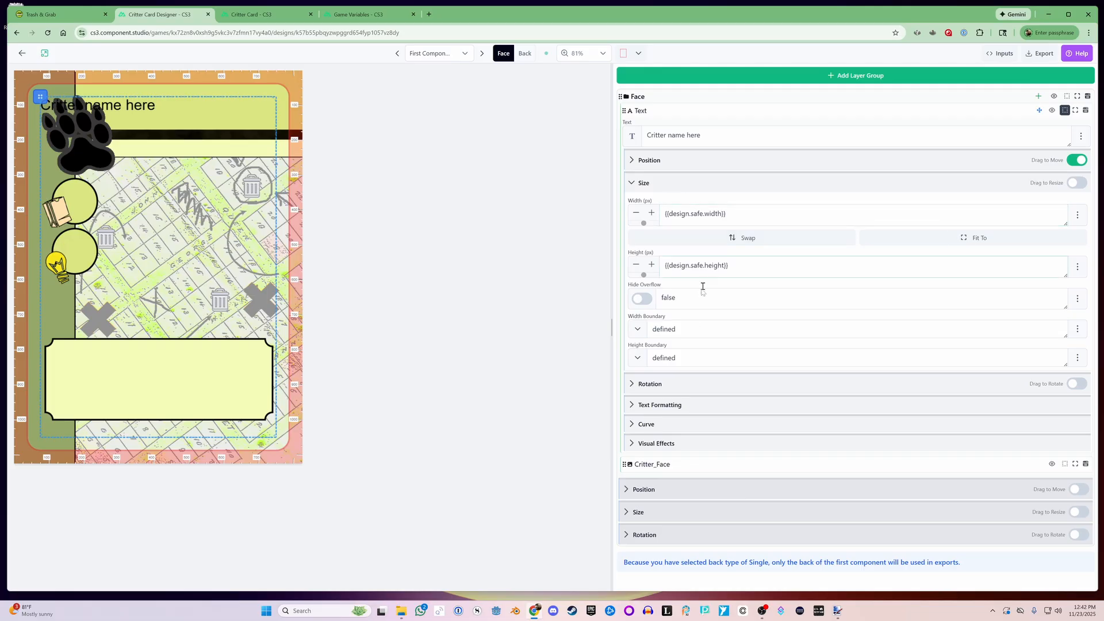
click(631, 184)
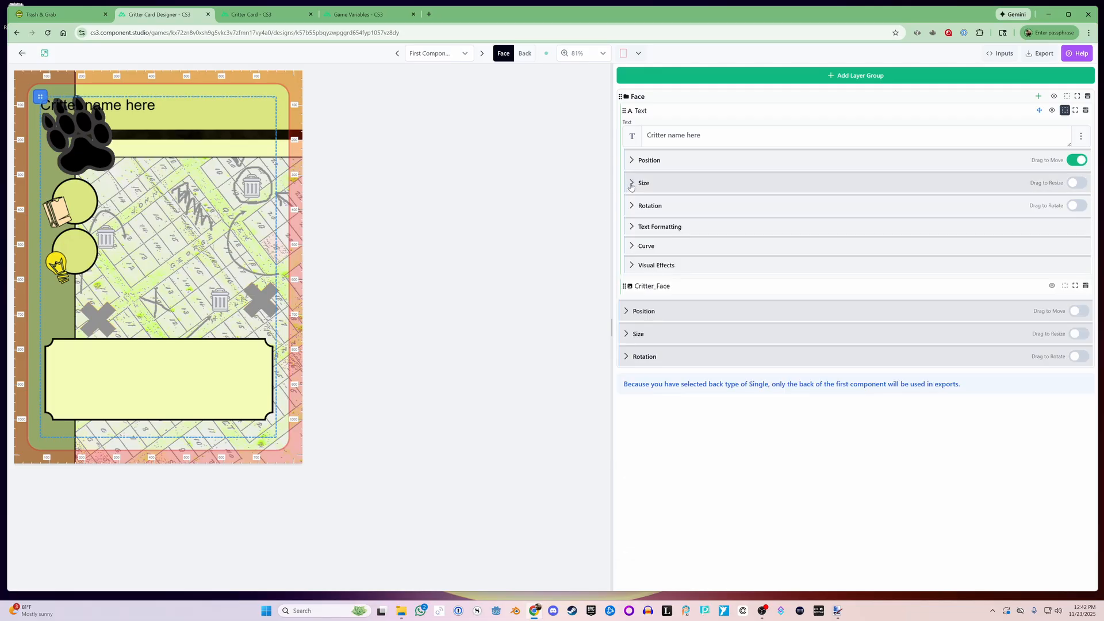
click(1076, 182)
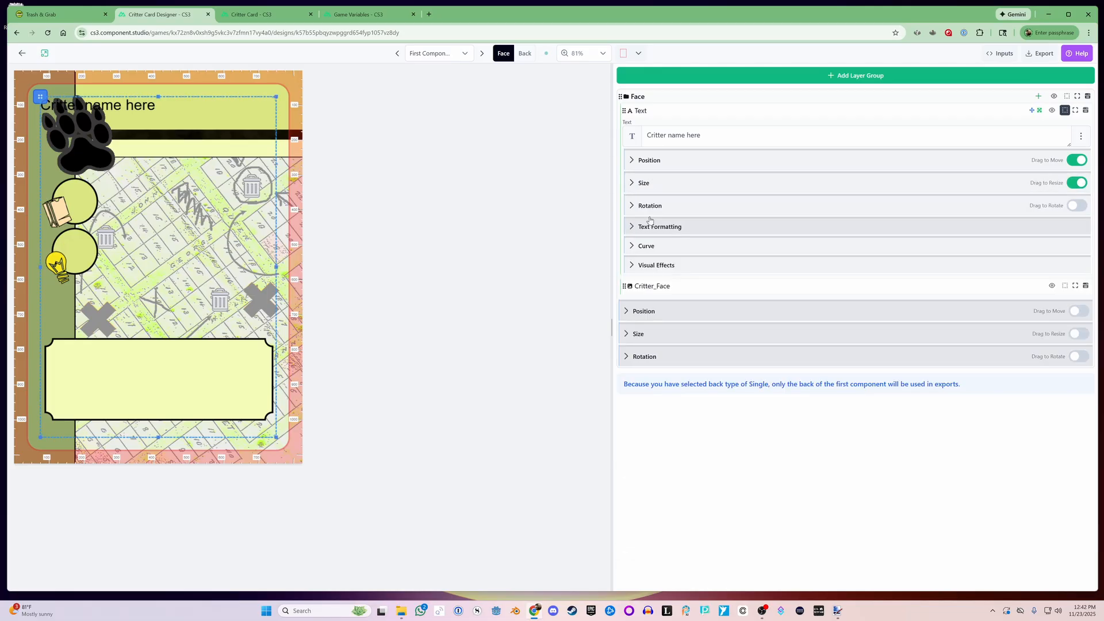
Move the critter name text into the header band beside the paw print and shrink its frame to fit the band
drag(132, 106, 222, 116)
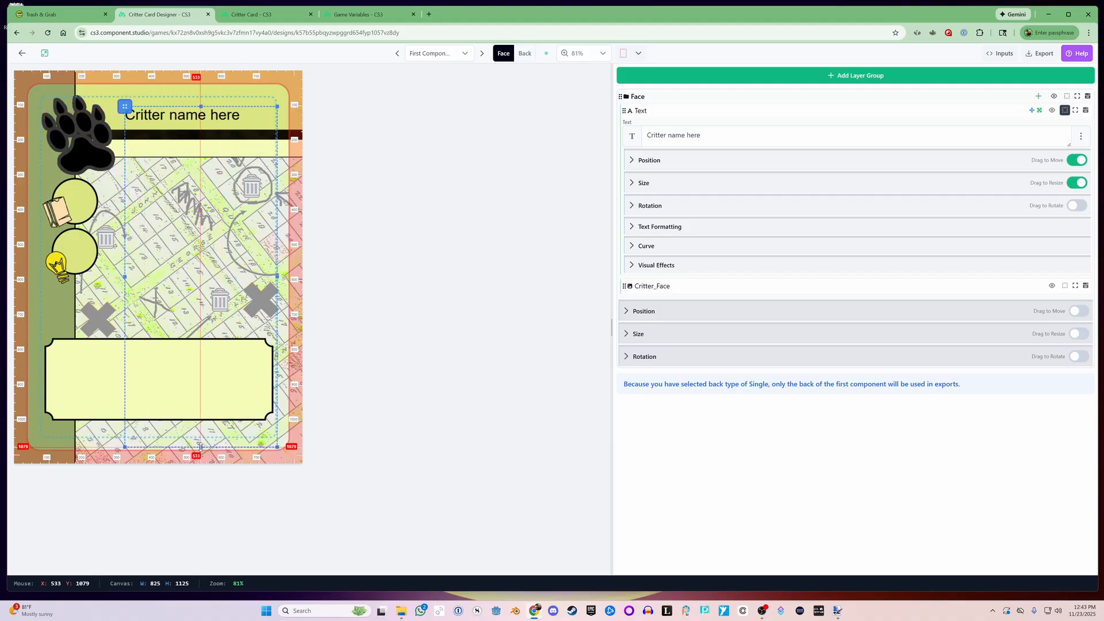
drag(201, 447, 192, 128)
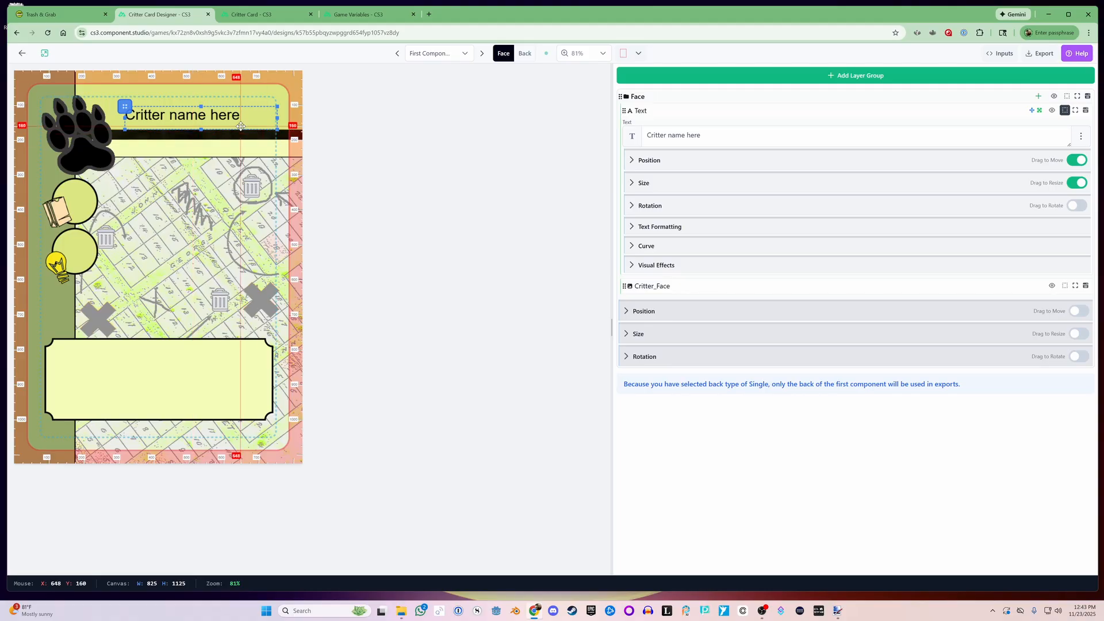
Align the critter name text to center horizontally and middle vertically within its frame
click(632, 228)
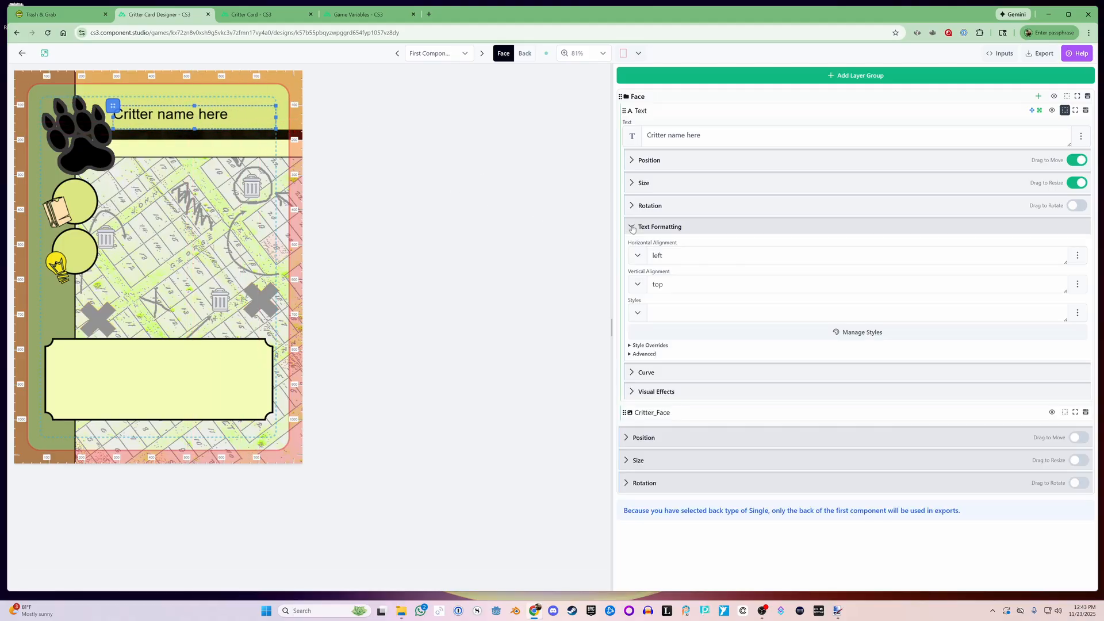
click(637, 255)
click(655, 278)
click(637, 285)
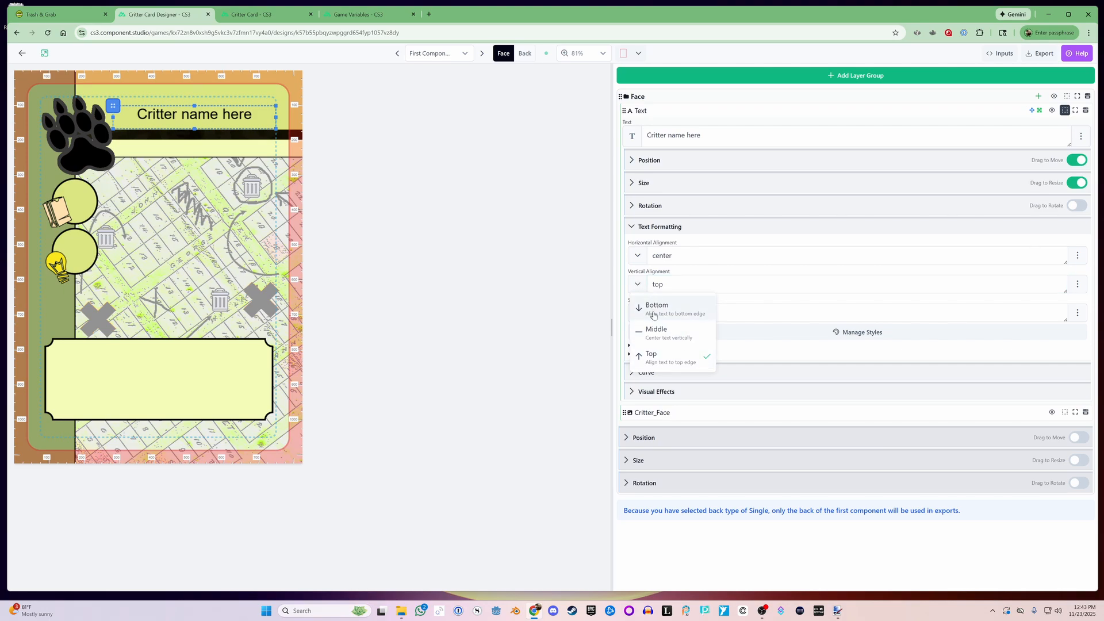
click(652, 334)
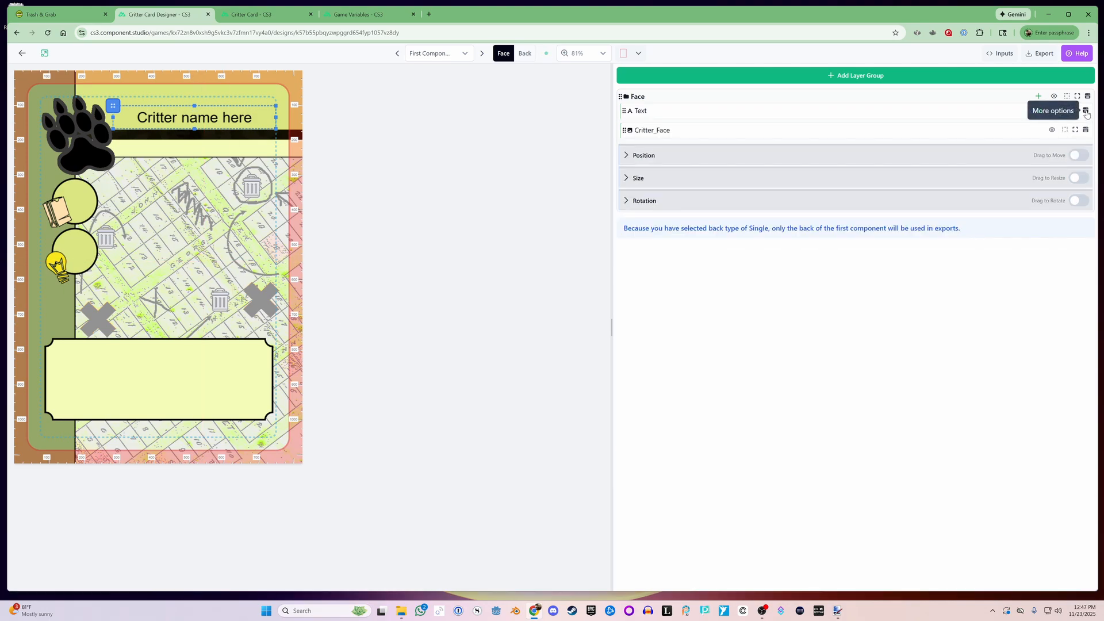
Rename the Text layer in the Face group as Critter_Name
click(1085, 110)
click(1033, 125)
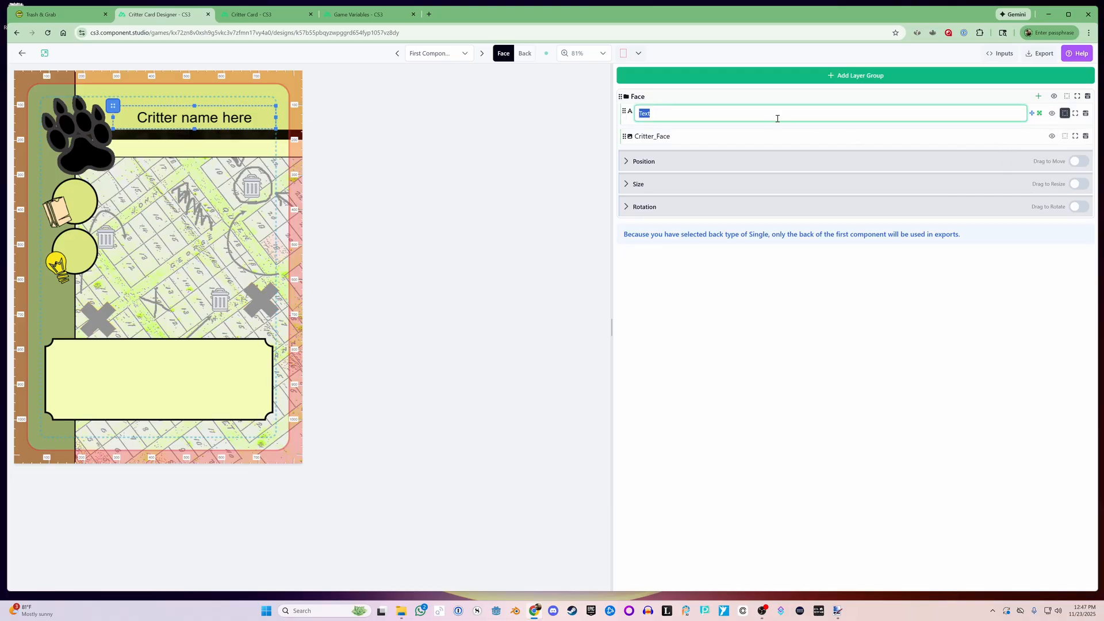
text(Critter_Name)
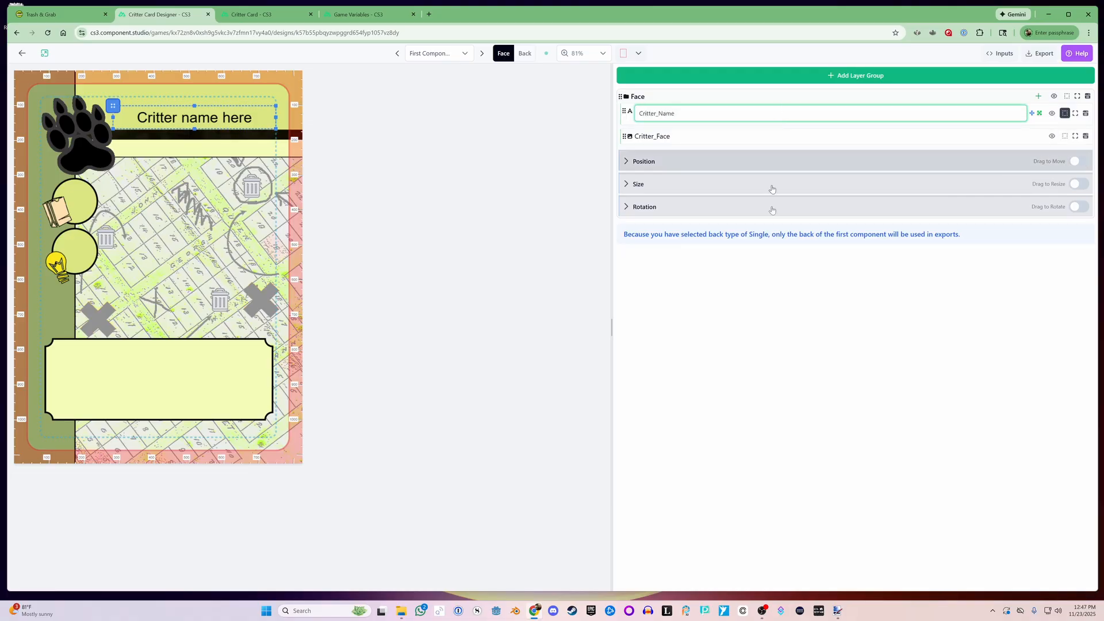
key(Return)
Add a text layer named Critter_Attribute to the Face group and set its text to "Critter attribute here"
click(1038, 96)
click(986, 113)
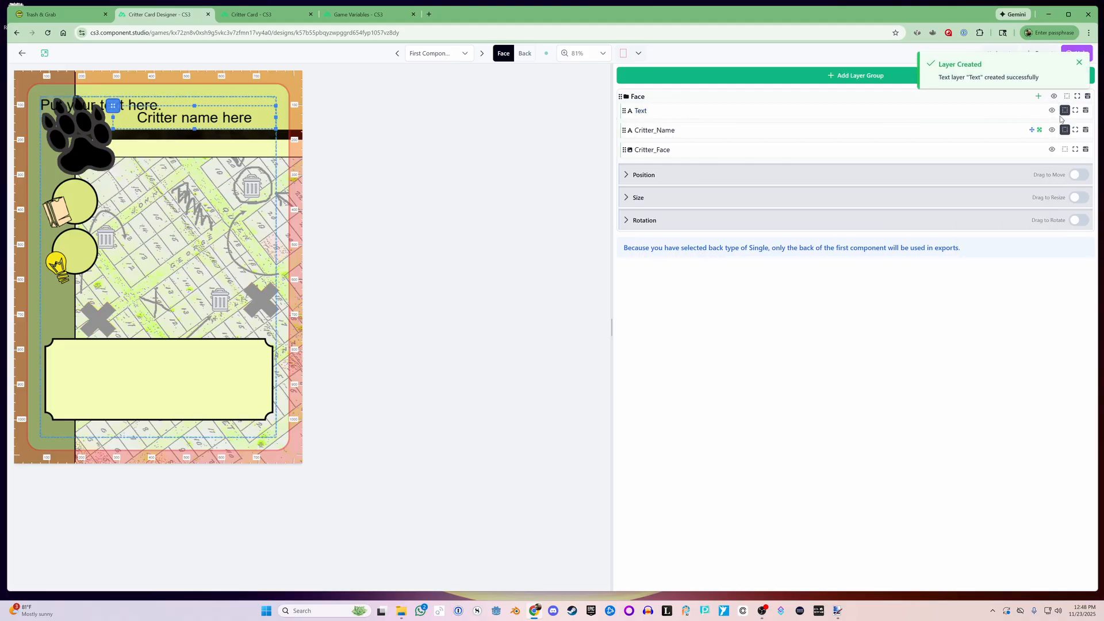
text(Critter)
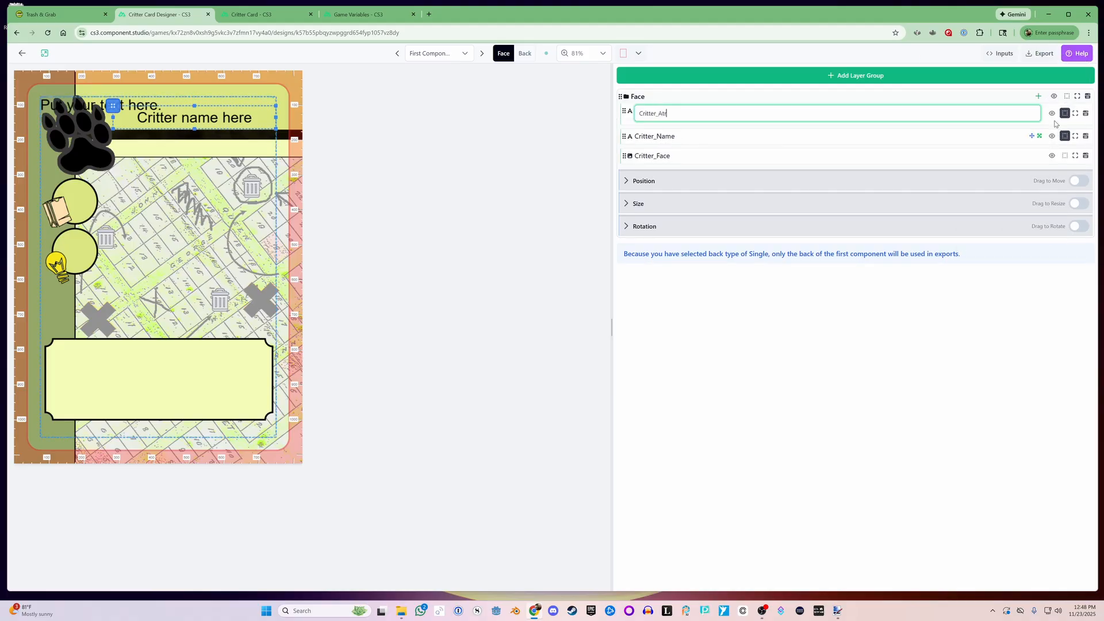
text(_Attribute)
key(Return)
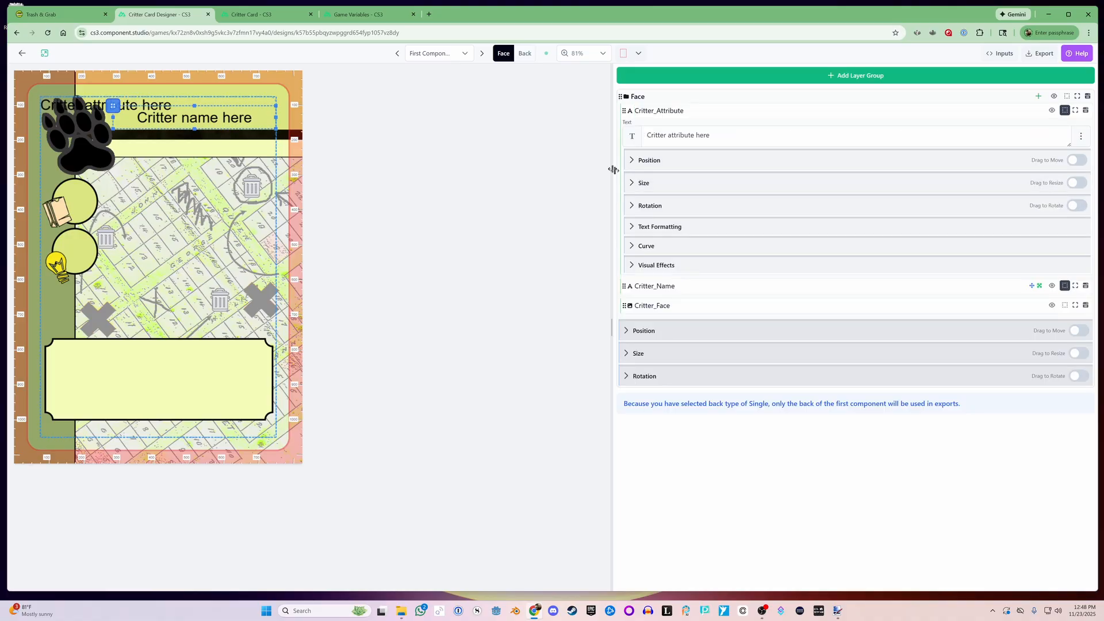
Enable moving and resizing the attribute text on the canvas and fit it into the band below the critter name
click(1077, 161)
click(1077, 183)
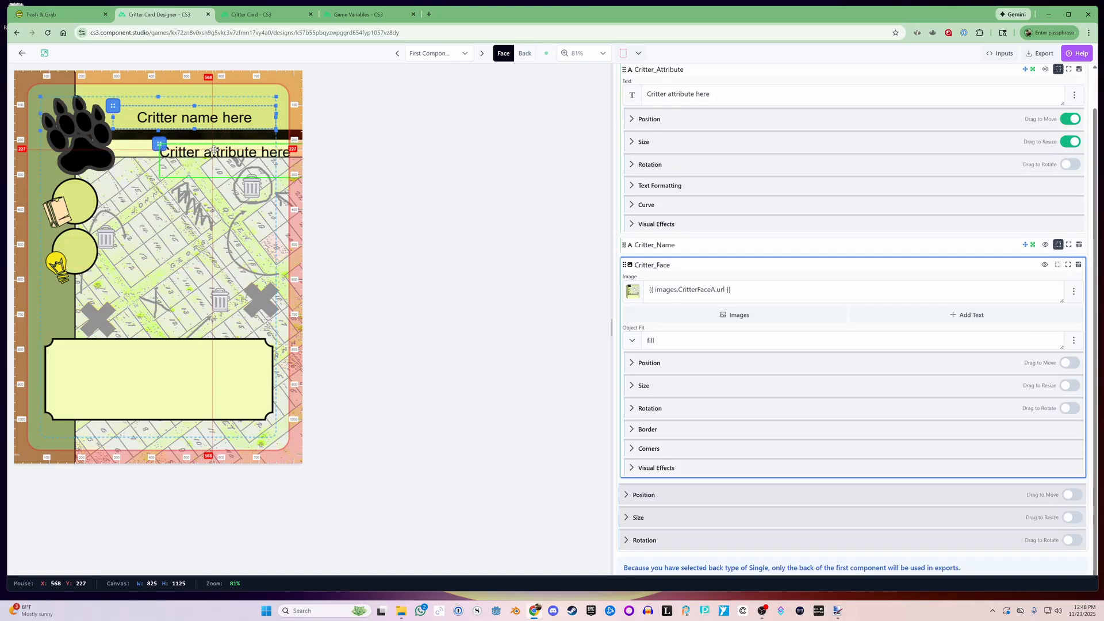
drag(214, 150, 195, 150)
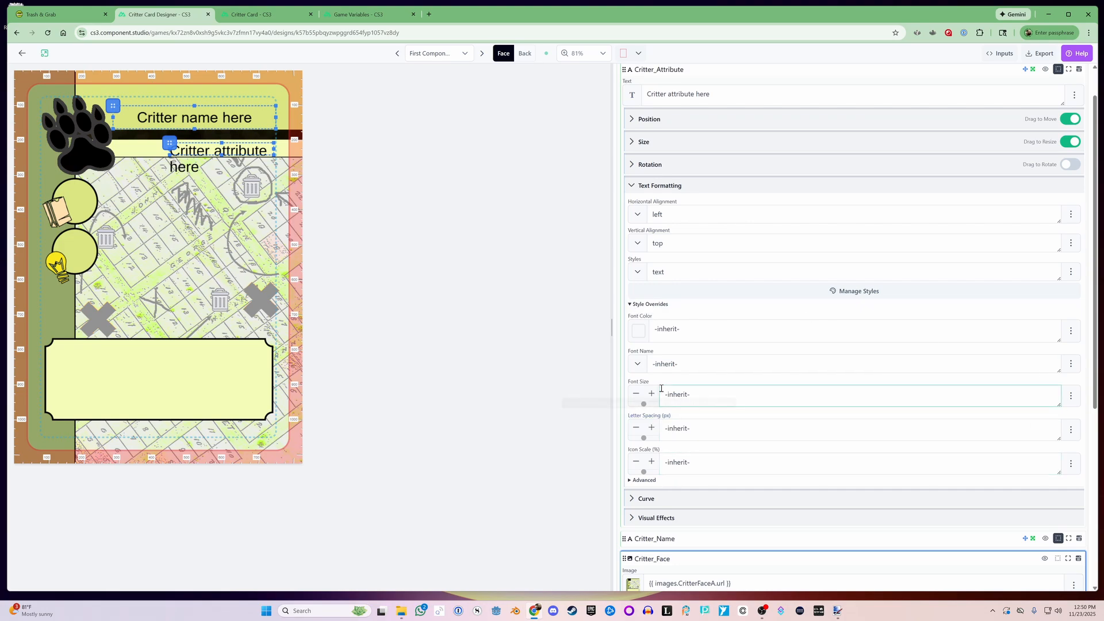
Set the Critter_Attribute text's font size to 25 and align it right horizontally and middle vertically
key(BackSpace)
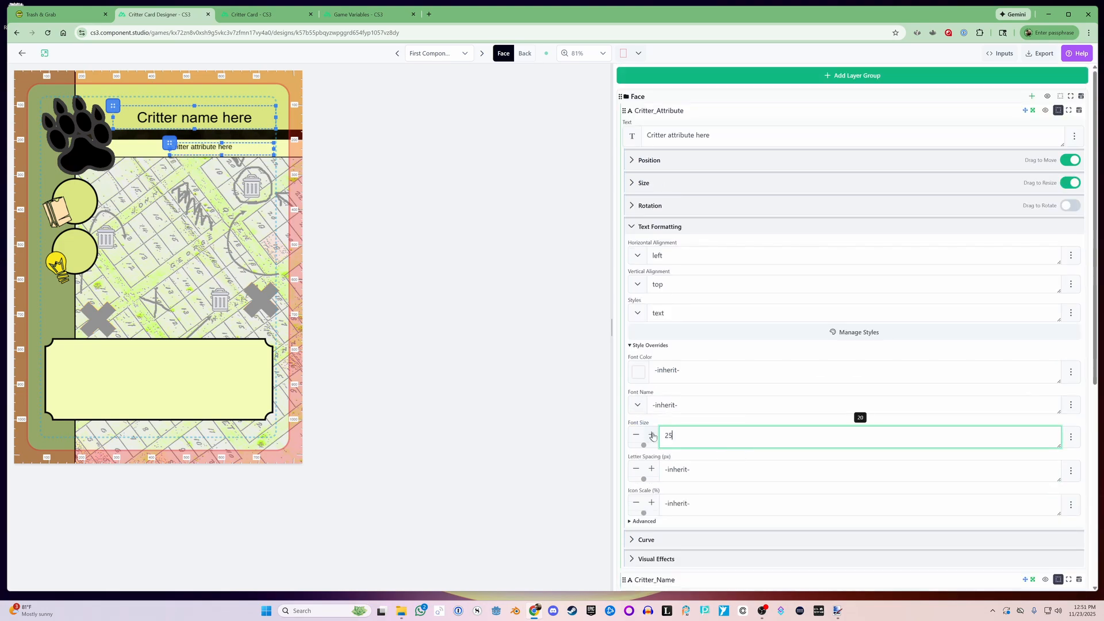
click(591, 447)
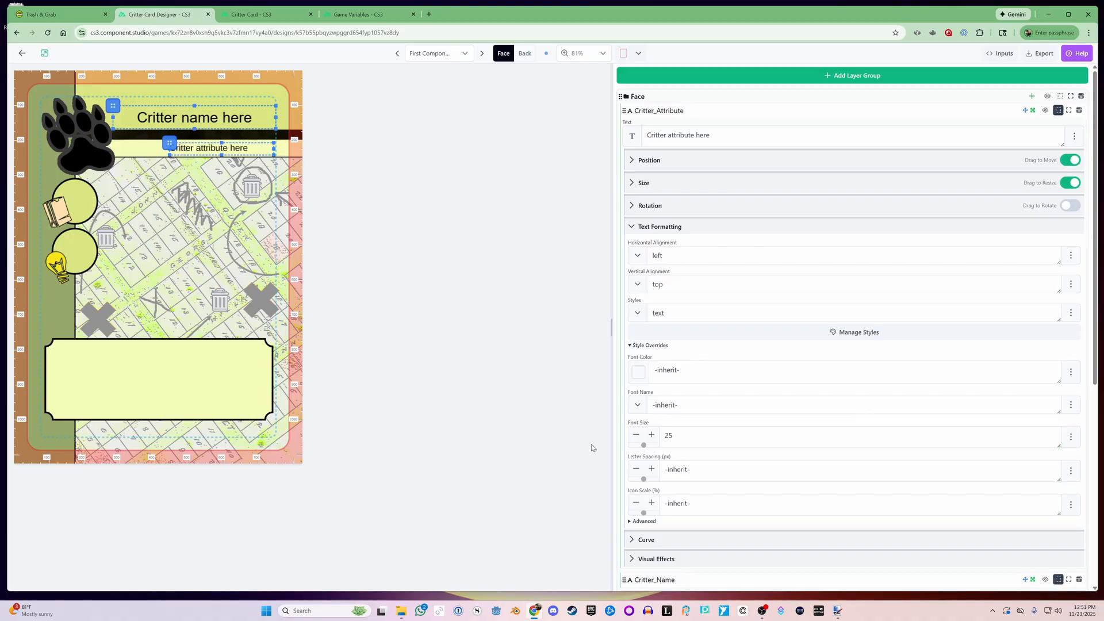
click(659, 256)
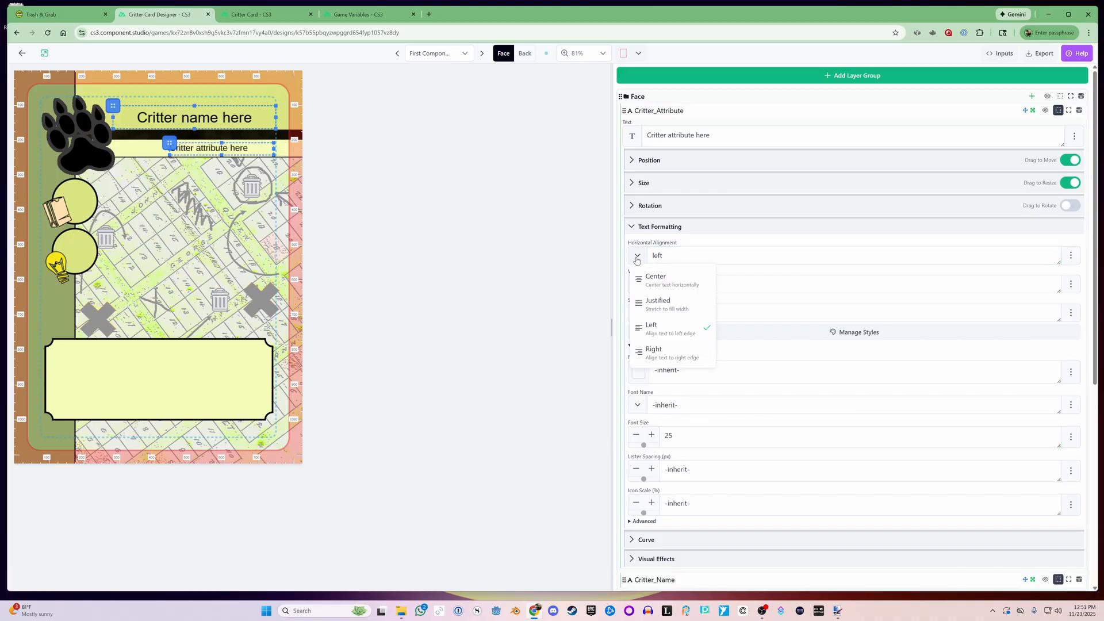
click(670, 352)
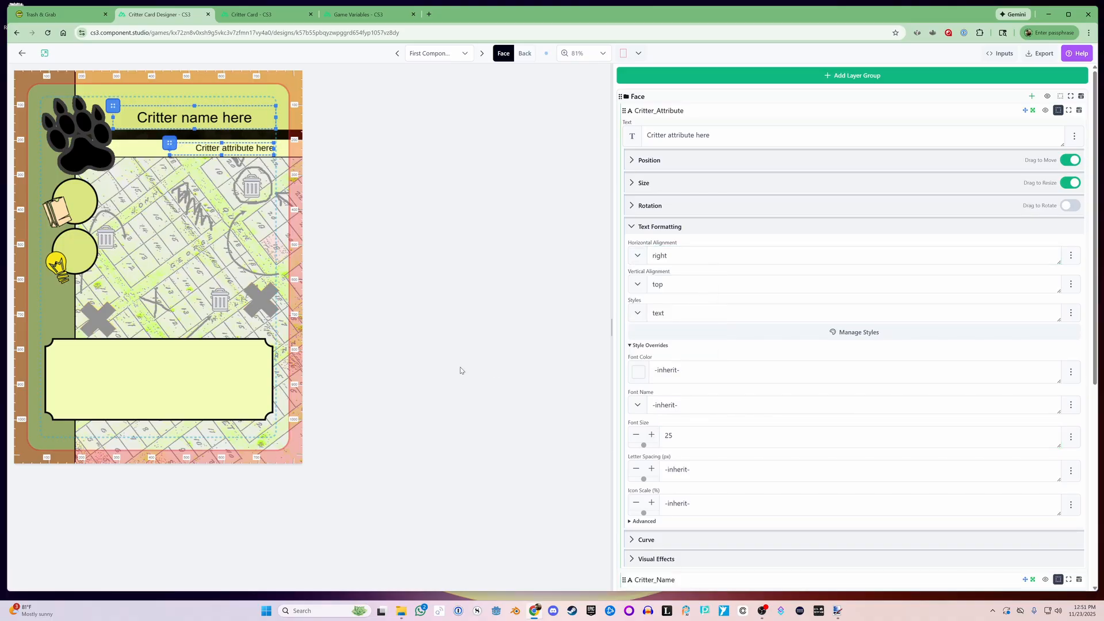
click(657, 284)
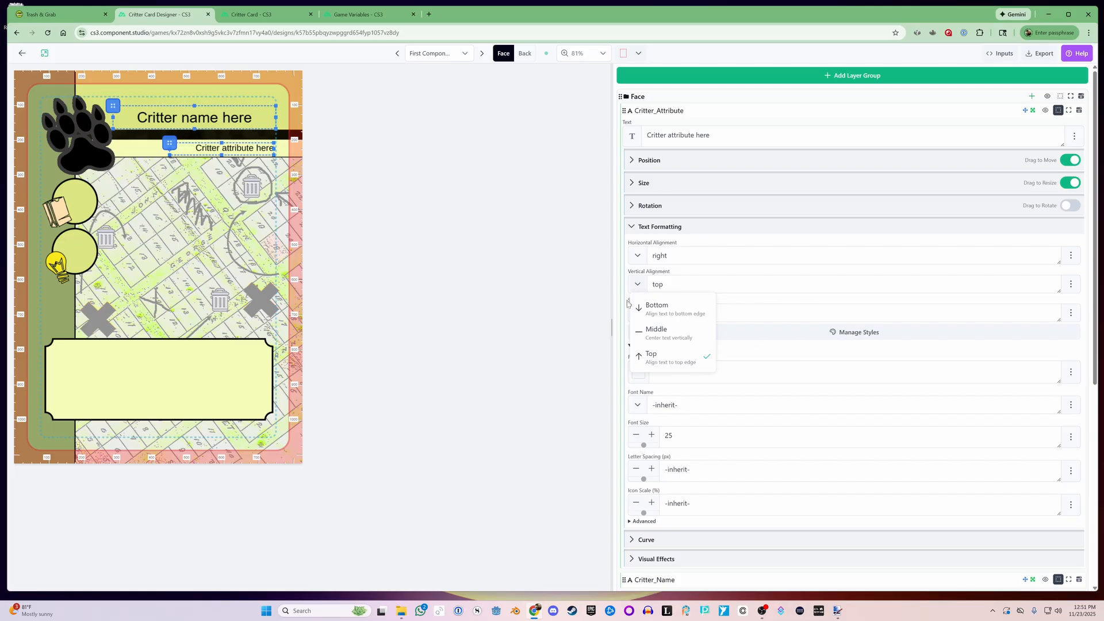
click(665, 335)
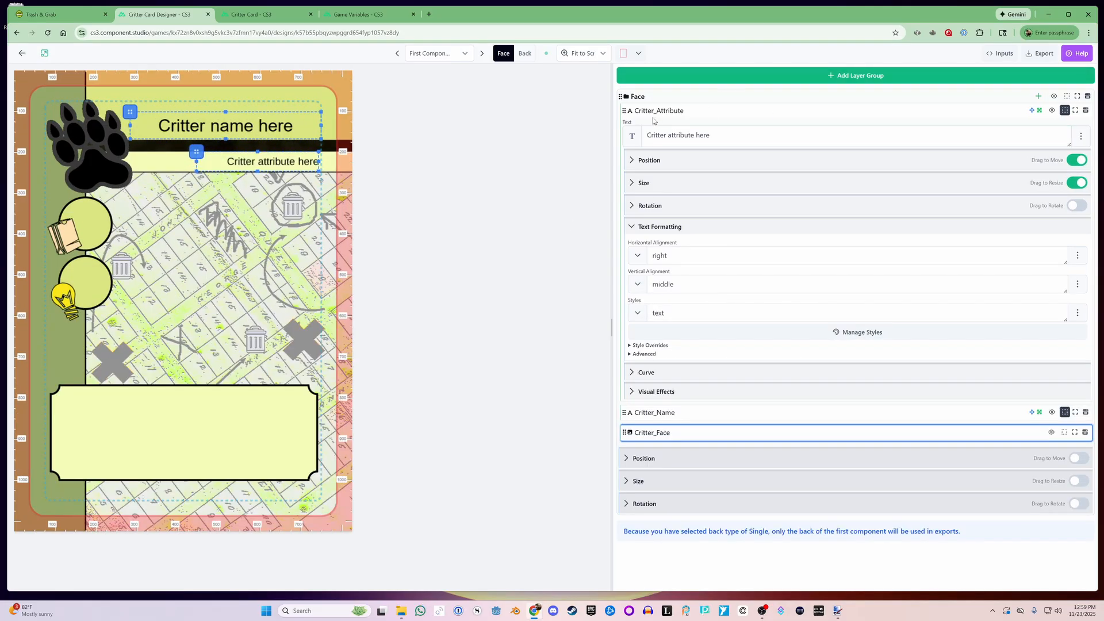
click(649, 115)
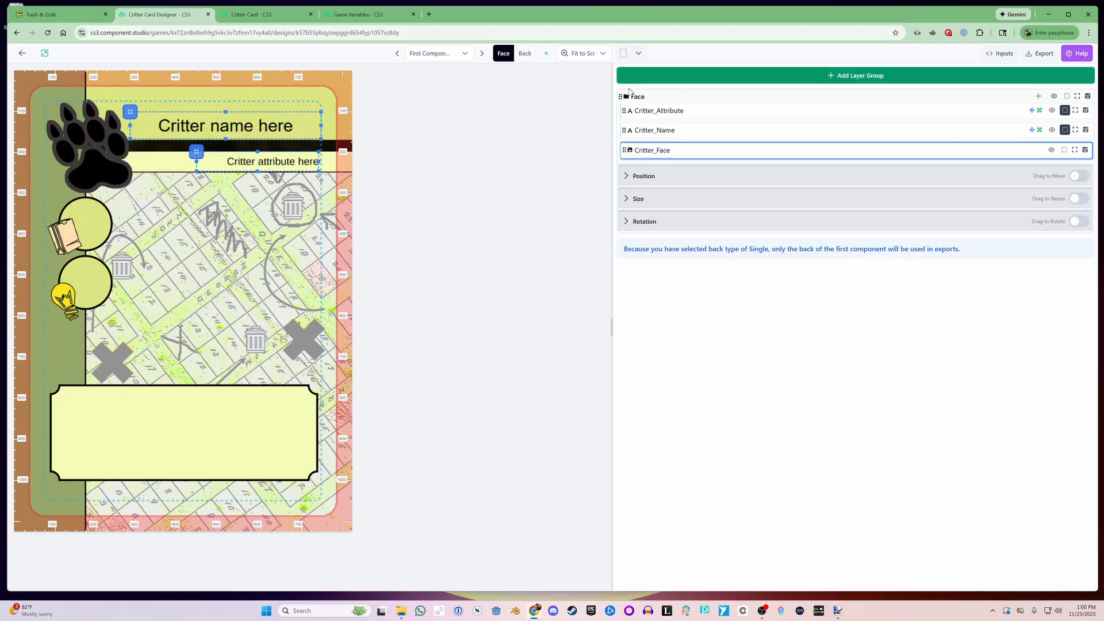
Create a Critter_Power text layer reading 5 on the paw print and set its font color to DAE681
text(Critter_Power)
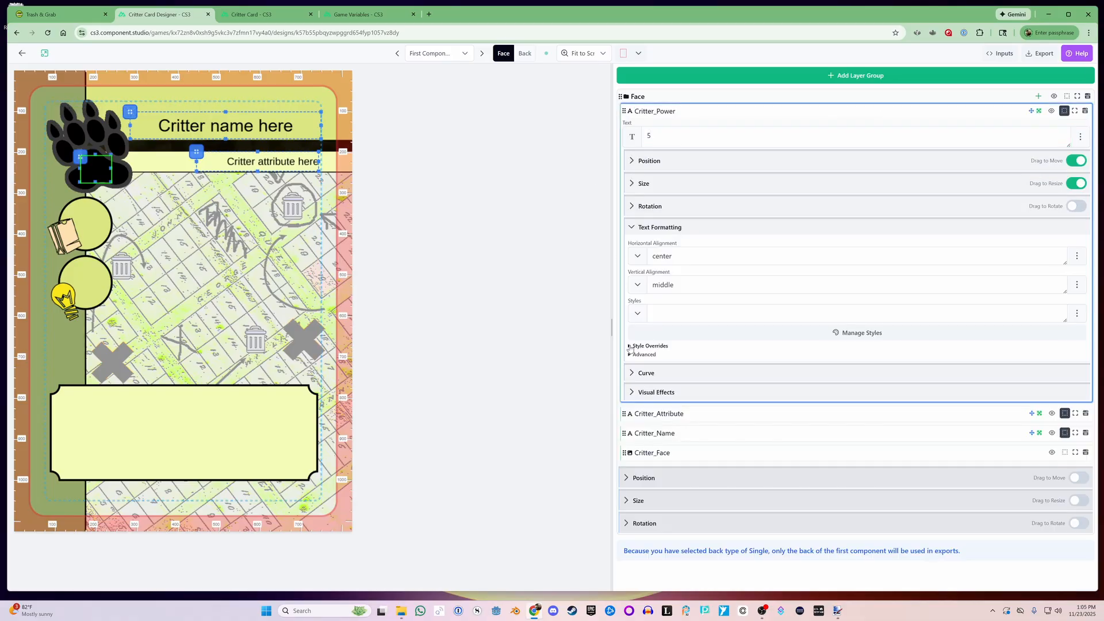
click(638, 373)
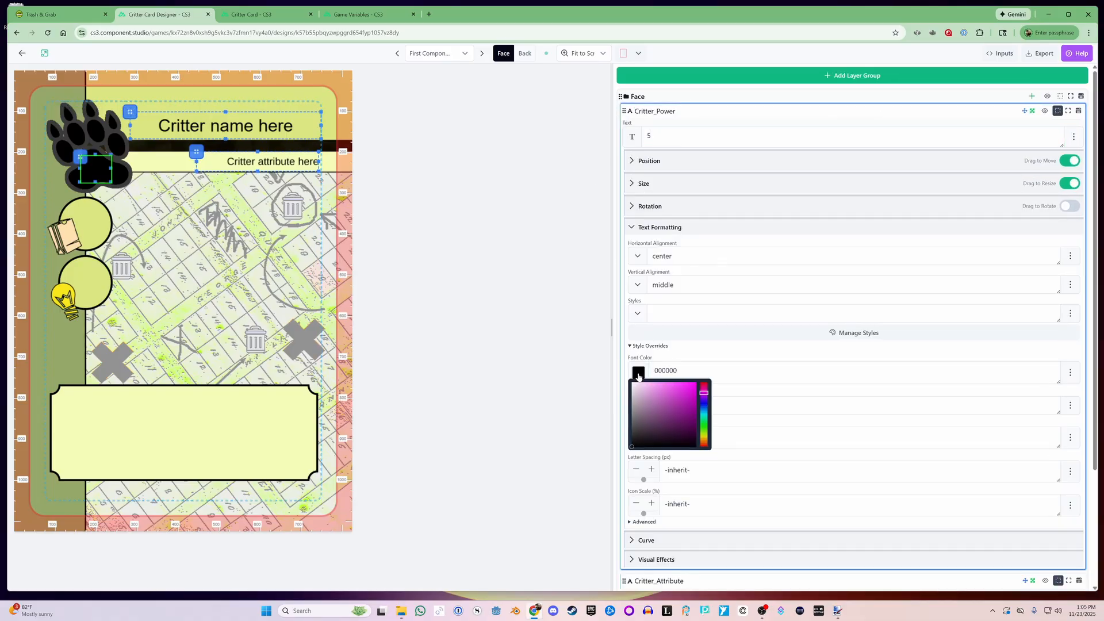
double_click(697, 373)
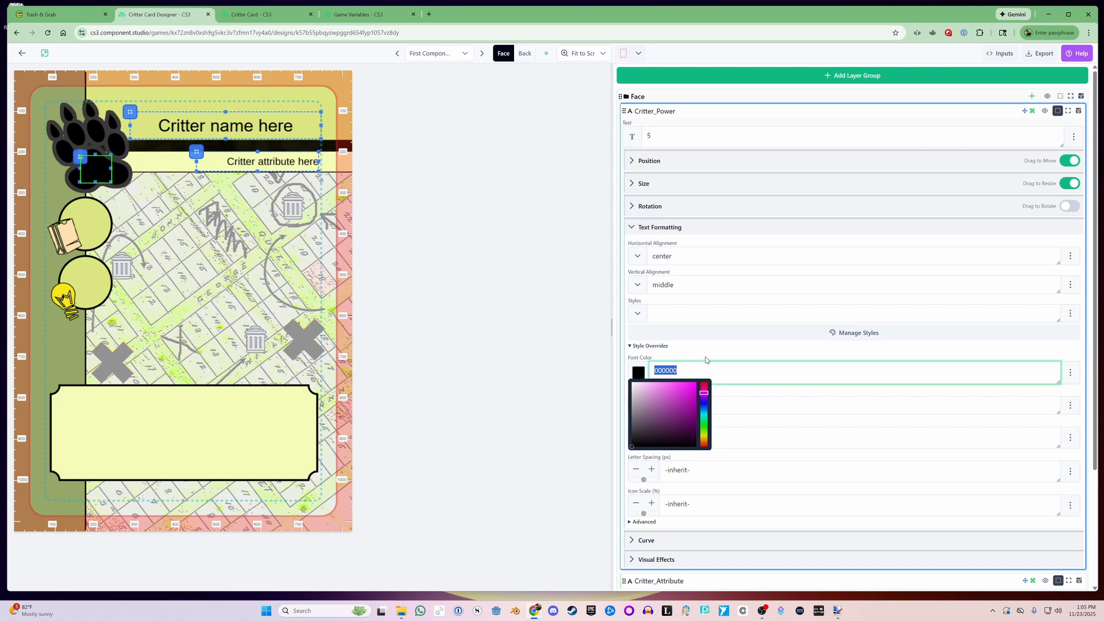
text(DAE681)
click(707, 360)
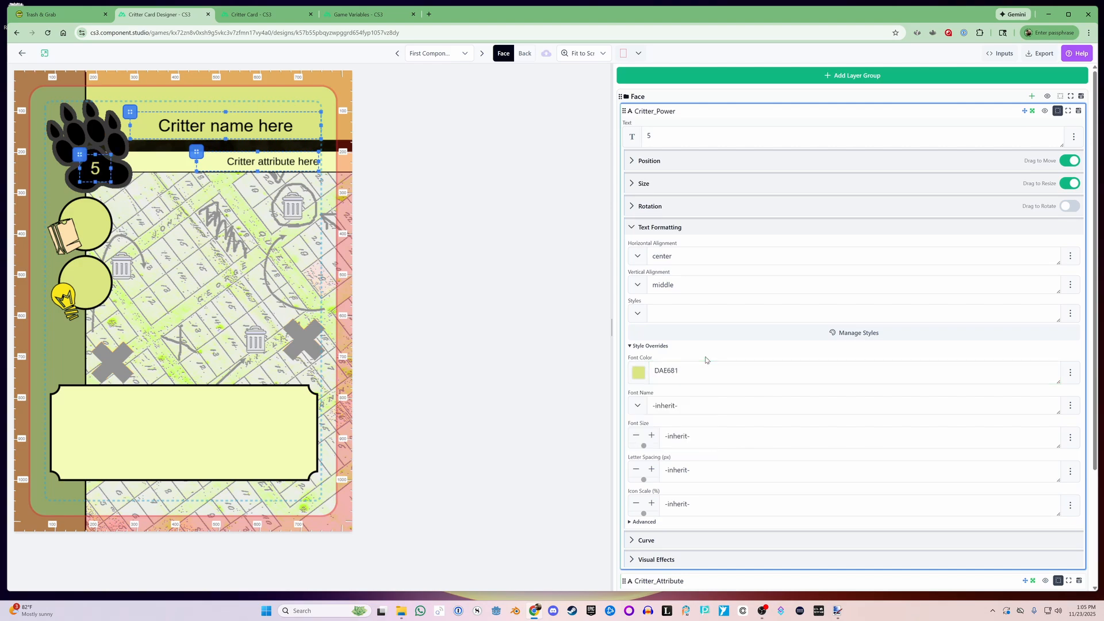
Try several font sizes for the Critter_Power number and set it to 70
double_click(674, 433)
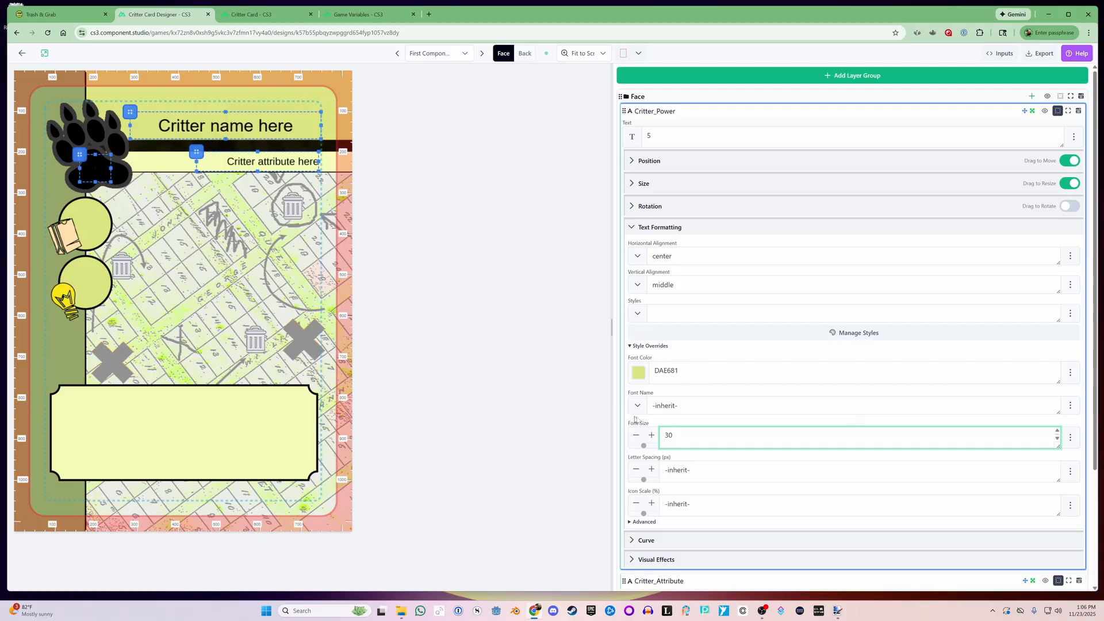
click(658, 422)
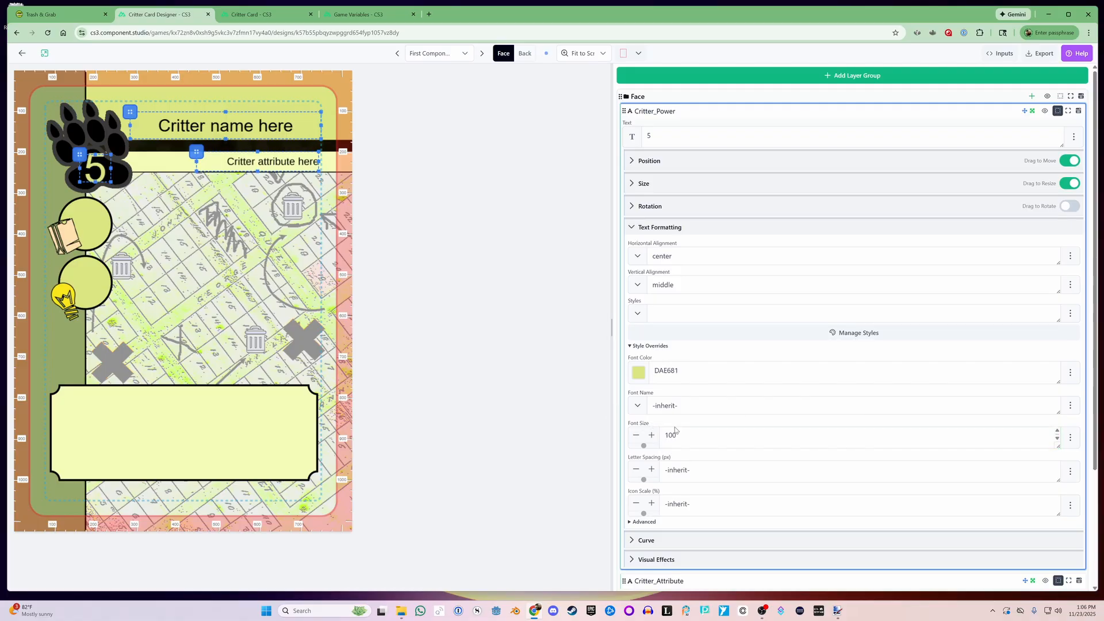
double_click(673, 434)
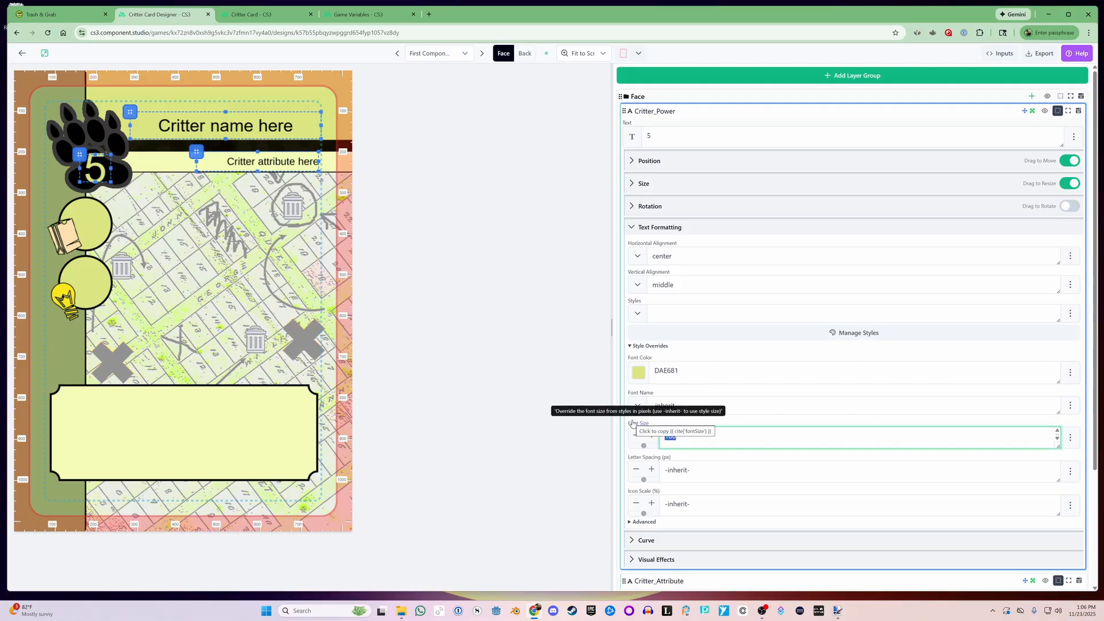
text(70)
key(Return)
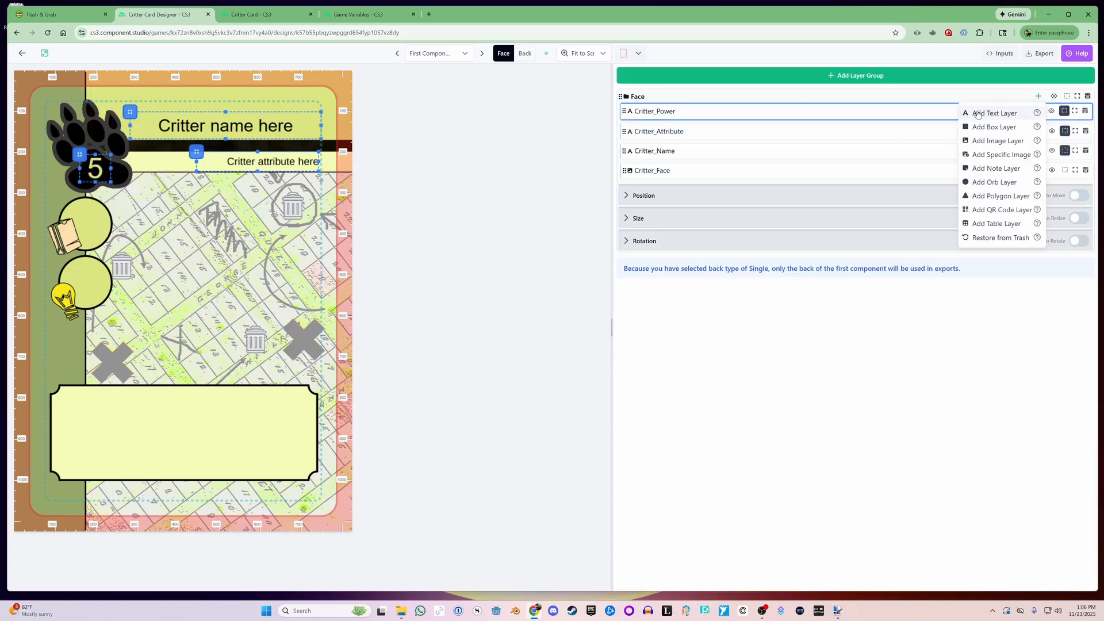
Add a Critter_Carry text layer reading 5 in the bag circle, with its text enlarged and centered both horizontally and vertically
click(977, 113)
text(Critter_Carry)
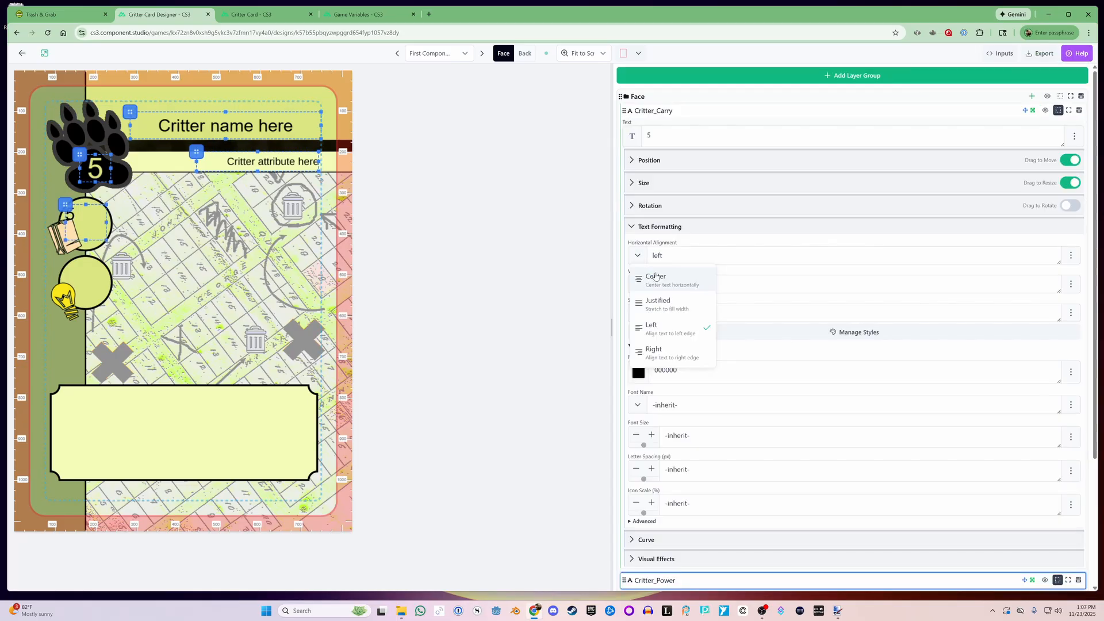
click(650, 355)
click(655, 284)
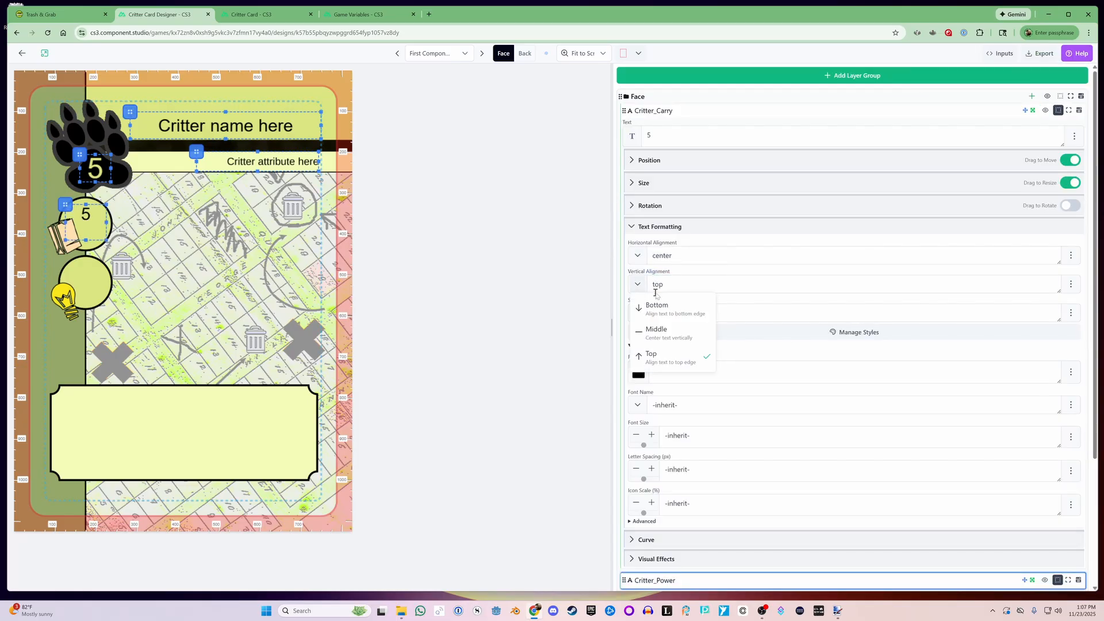
click(654, 329)
click(651, 435)
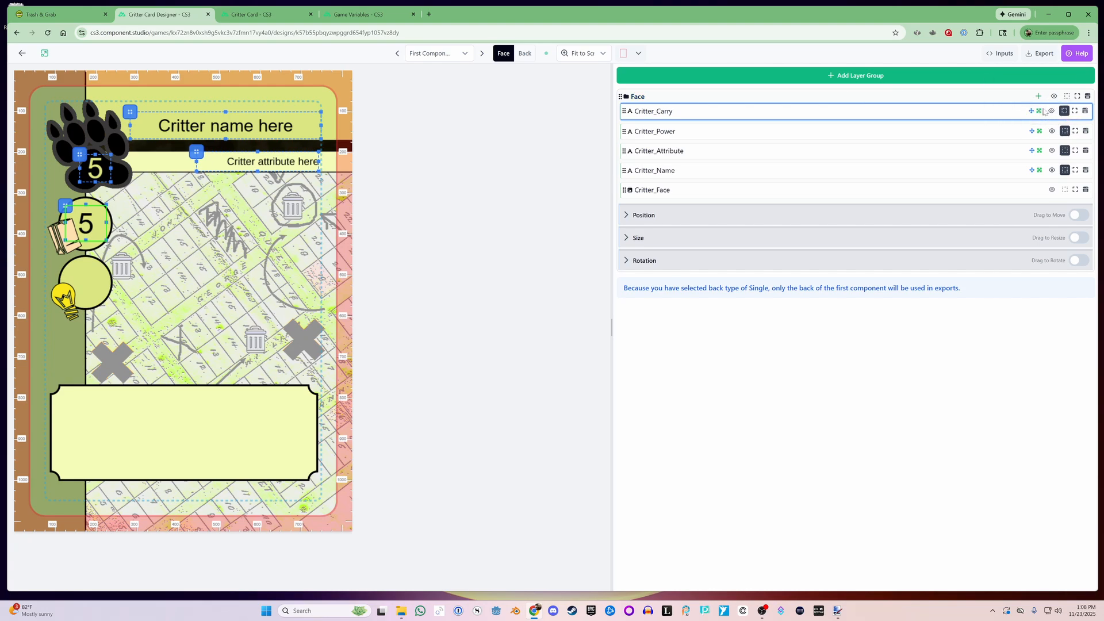
Duplicate the Critter_Carry layer within the Face group and open the copy's settings
click(1085, 111)
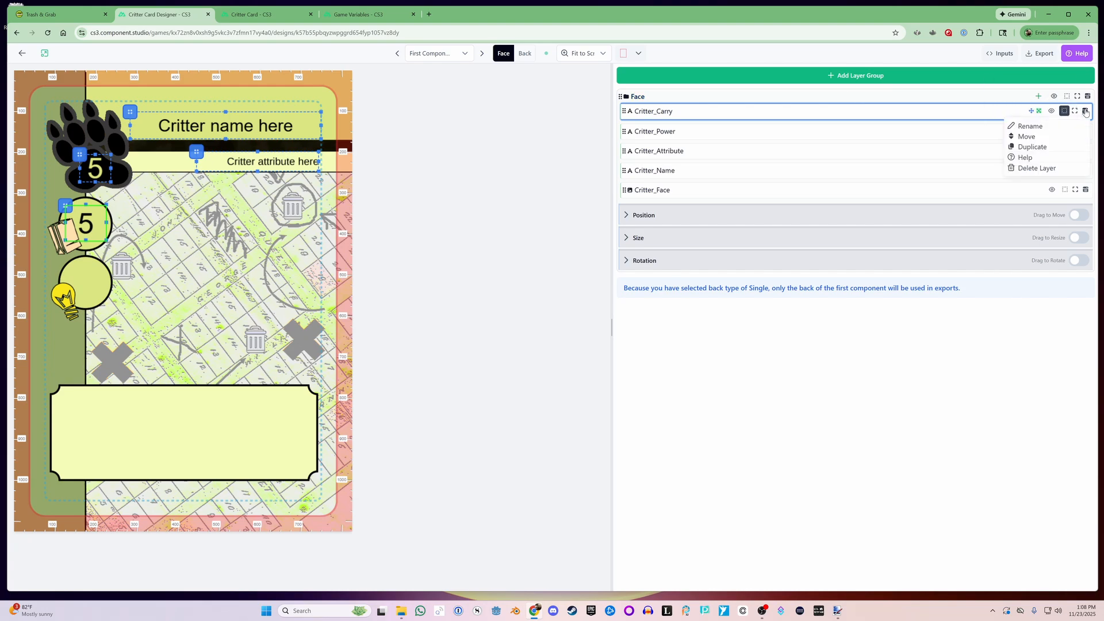
click(1028, 148)
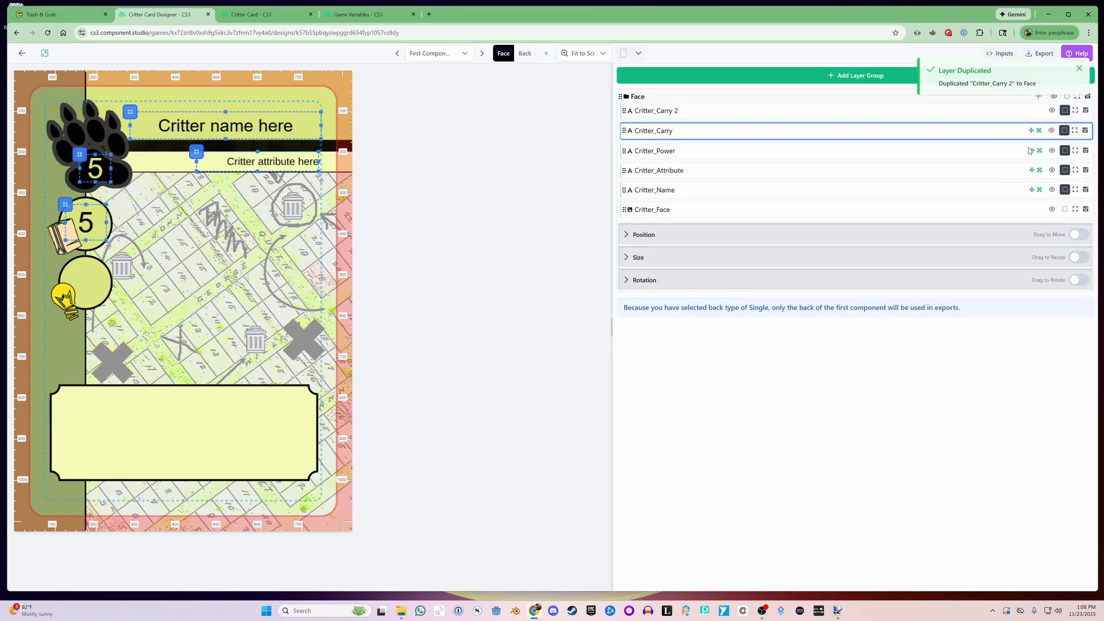
click(661, 111)
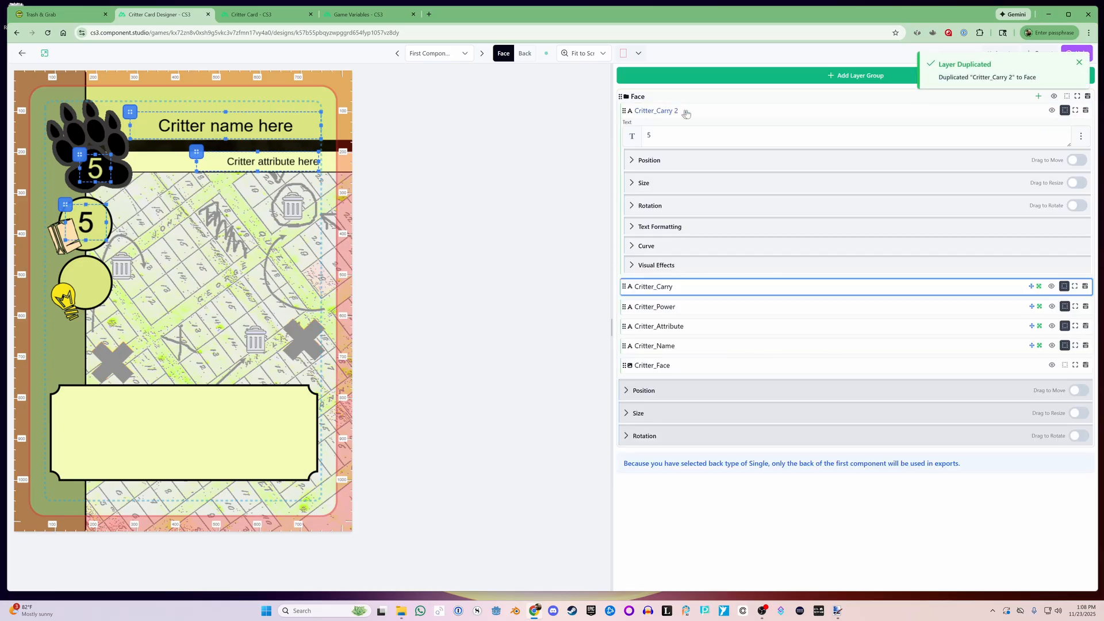
Rename the duplicated layer Critter_Int and move its number into the light bulb circle
click(1085, 111)
click(1030, 126)
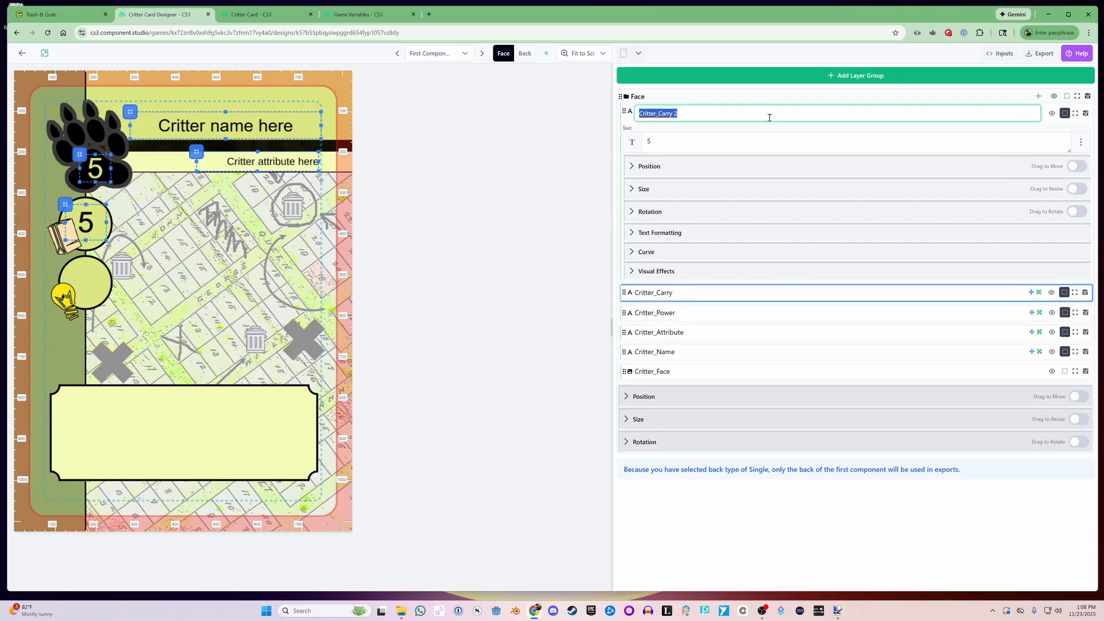
text(Critter_Intellige)
drag(86, 222, 85, 283)
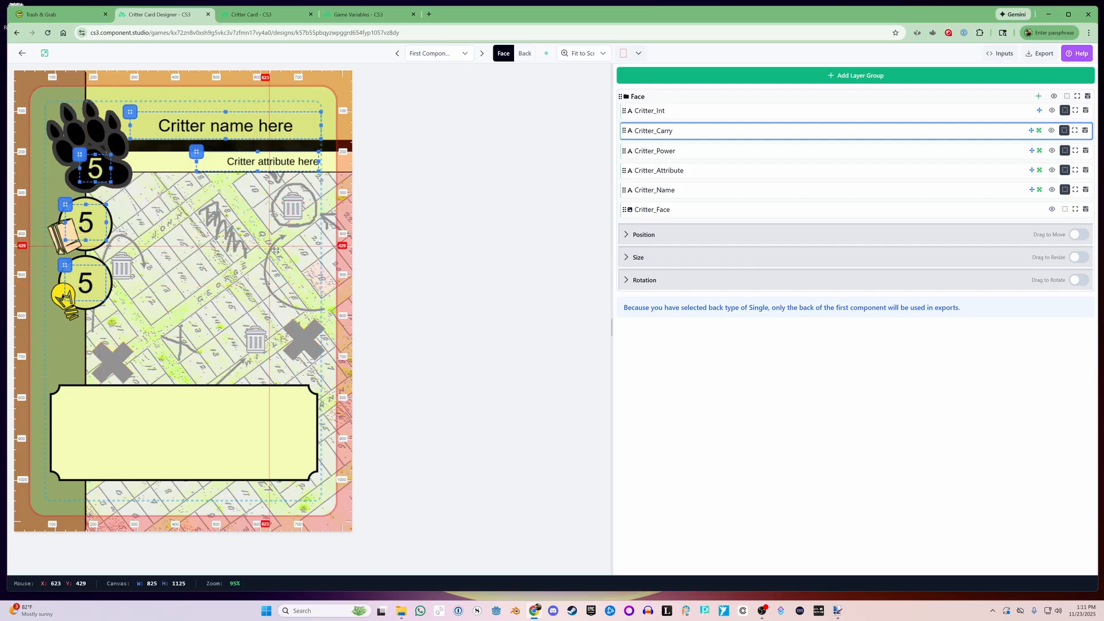
Add an image layer named Critter_Portrait to the Face group
click(1038, 96)
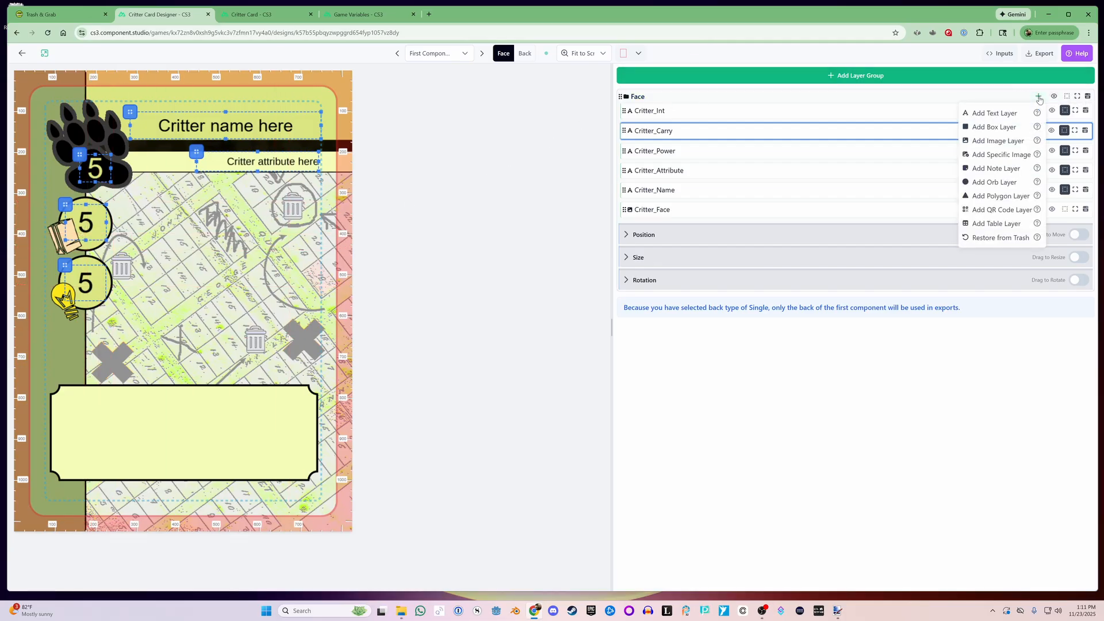
click(999, 141)
click(845, 118)
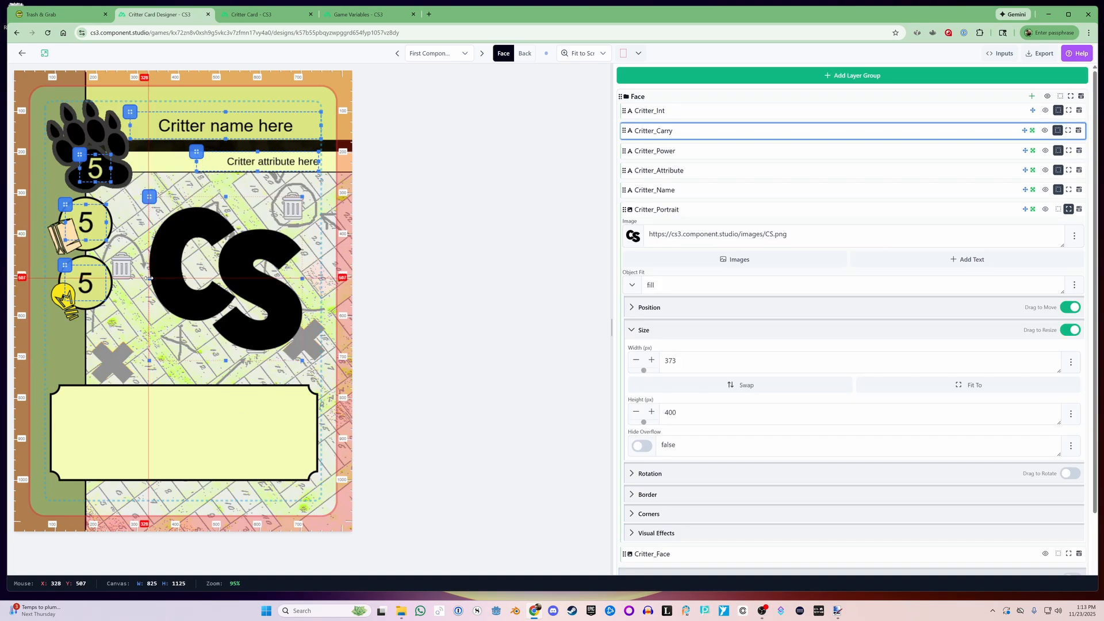
Enlarge the Critter_Portrait image to span the area beside the stat circles and set its object fit to contain
drag(150, 278, 126, 278)
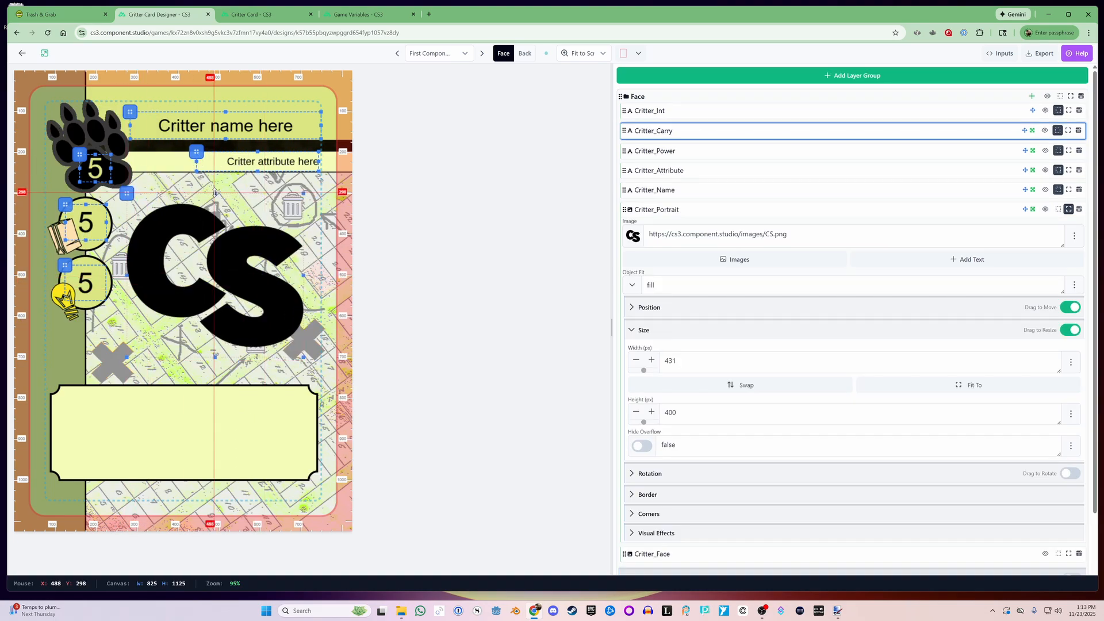
drag(215, 194, 224, 179)
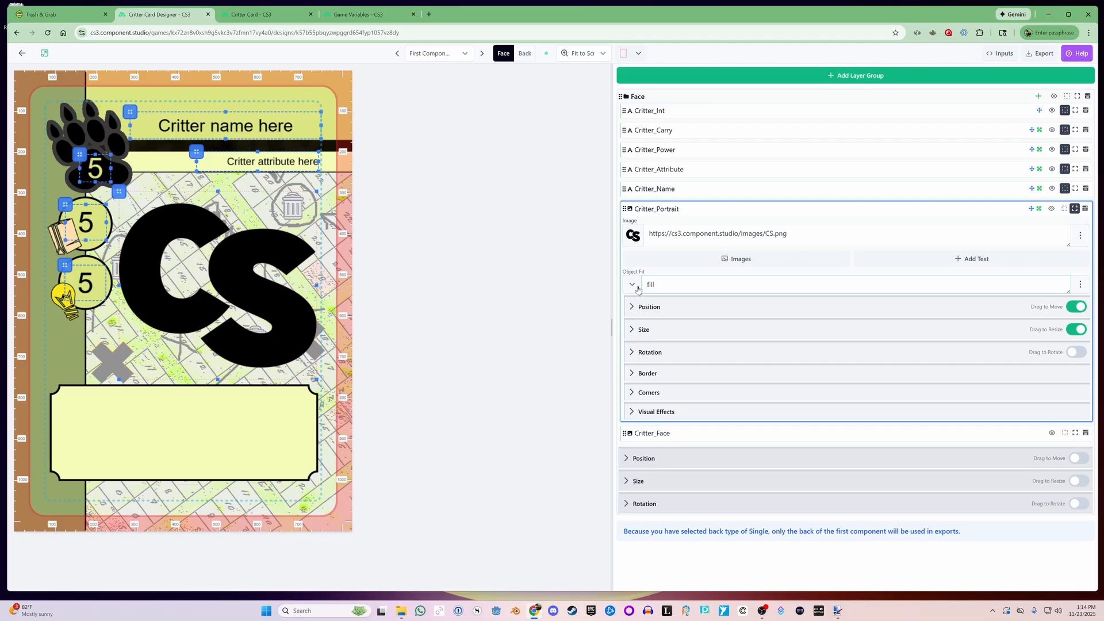
click(636, 287)
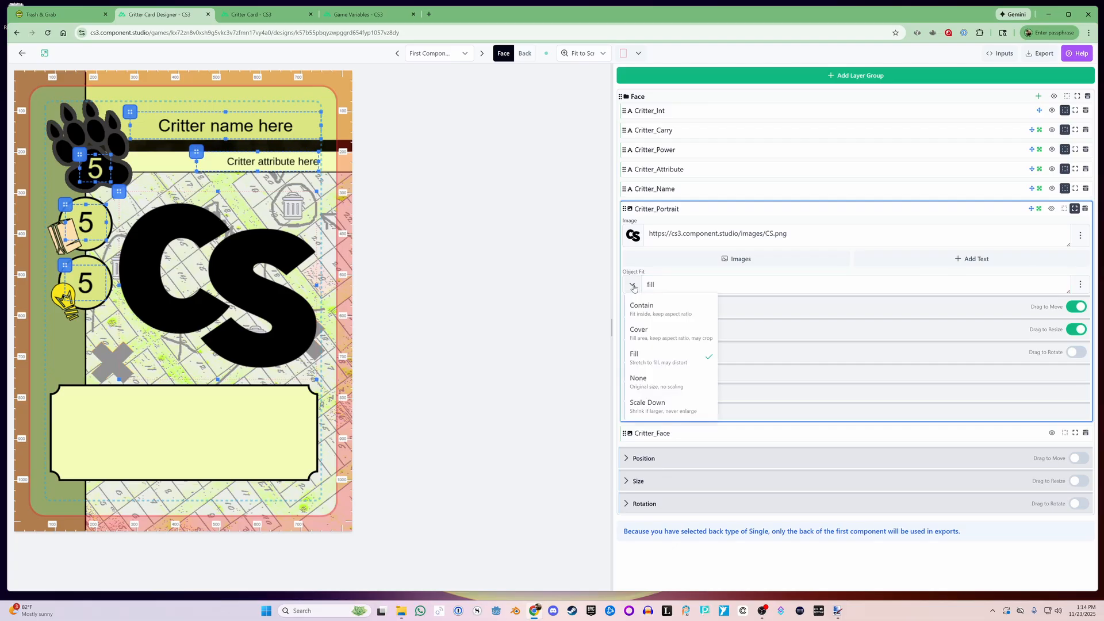
click(653, 304)
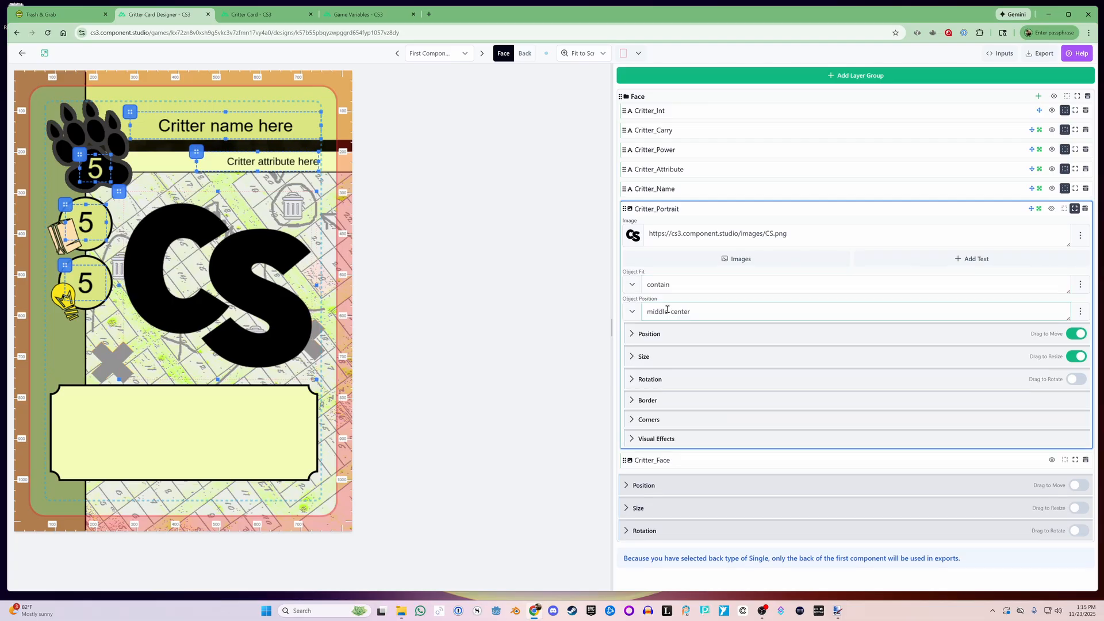
click(650, 285)
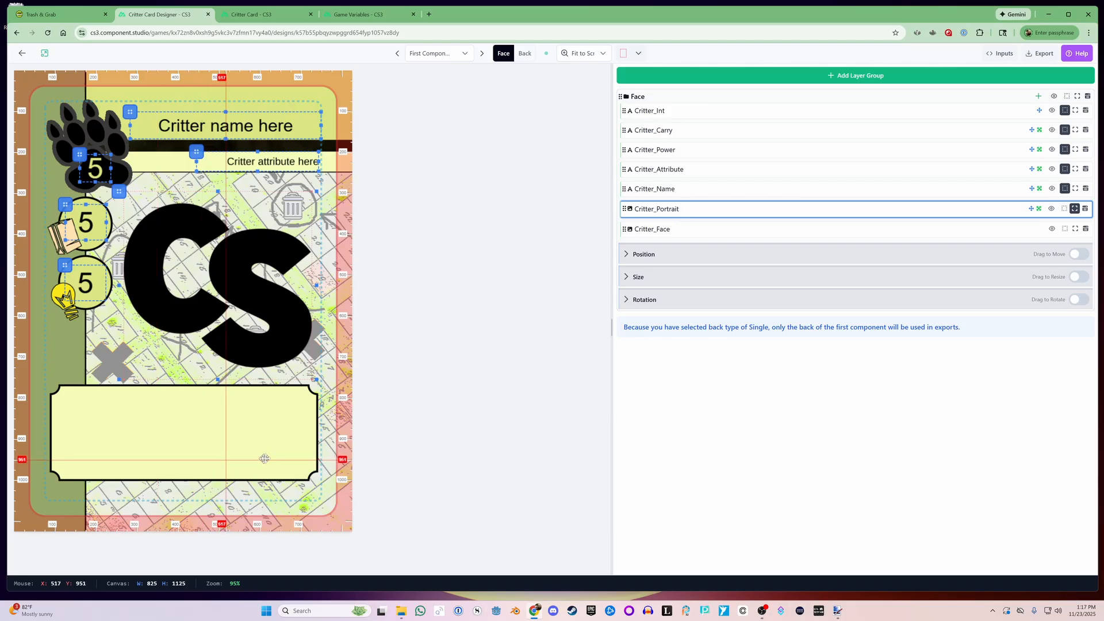
Add a text layer named Critter_Ability to the Face group
click(1038, 96)
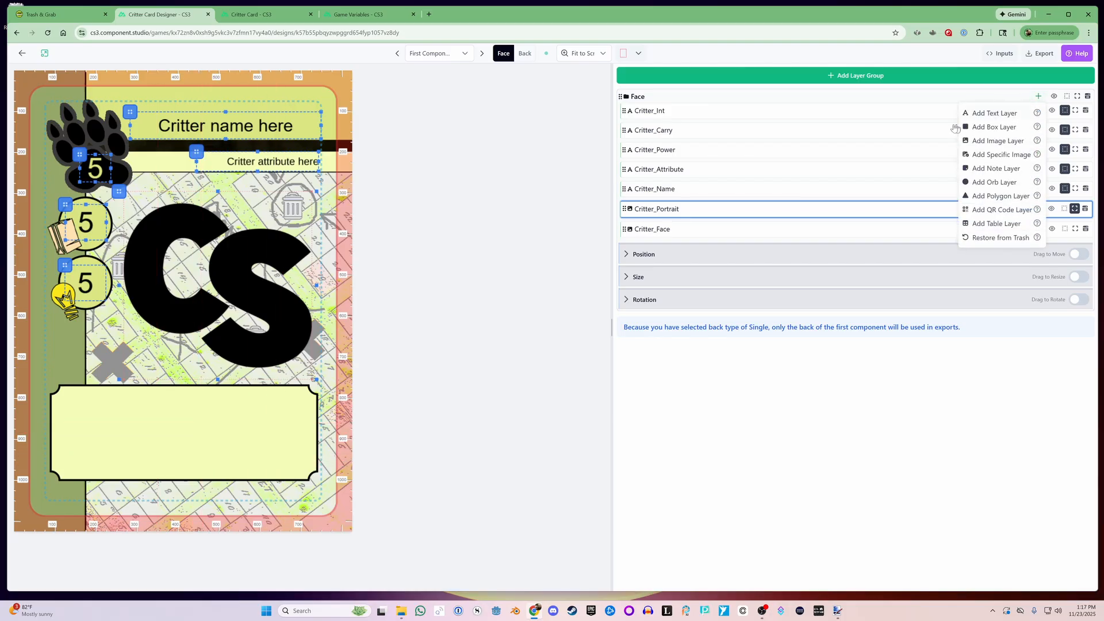
click(998, 114)
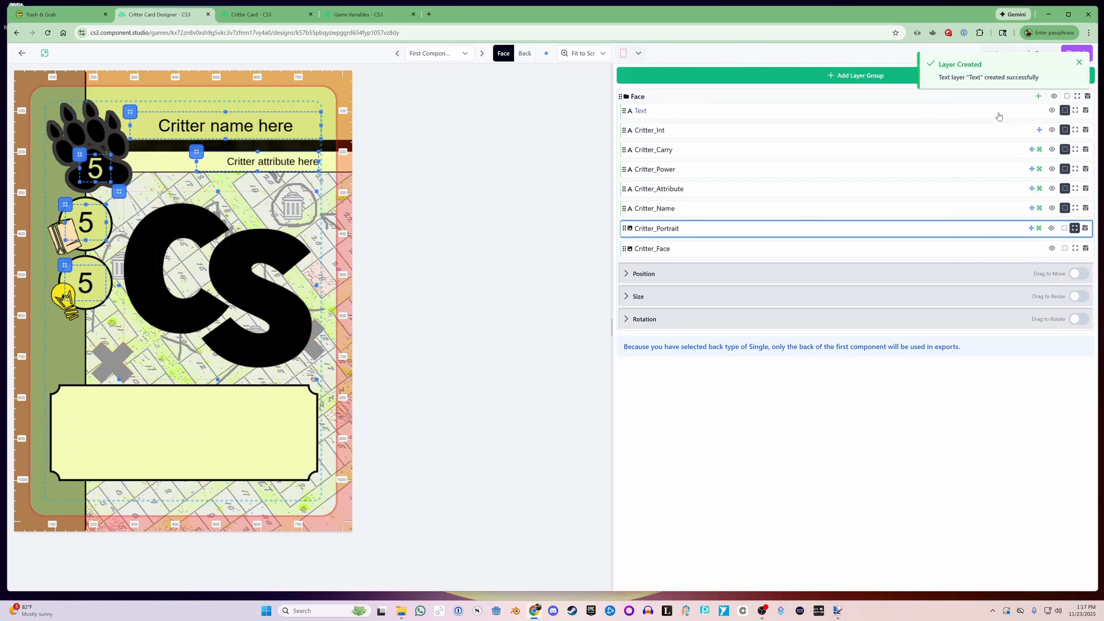
text(Critter_)
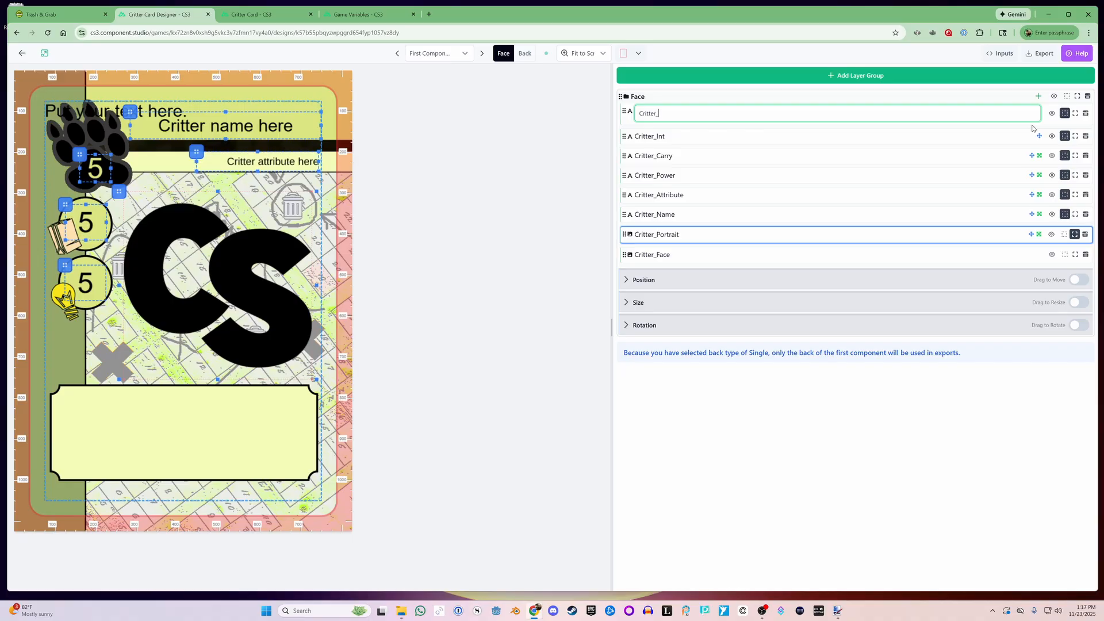
text(Ability)
key(Return)
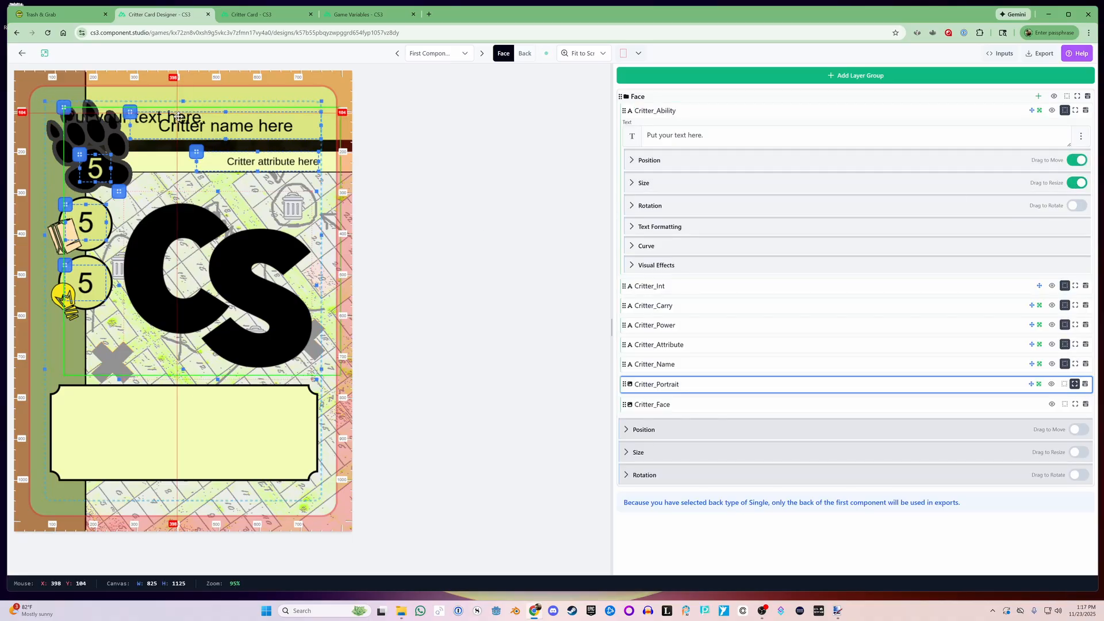
Set the Critter_Ability text's vertical alignment to middle and its horizontal alignment to center
click(637, 227)
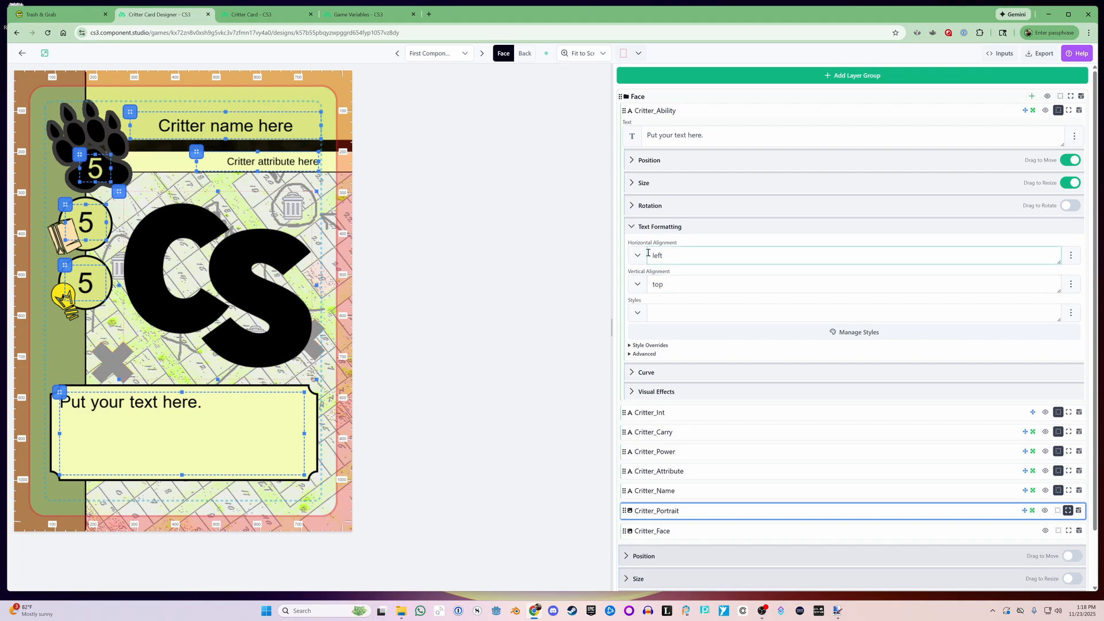
click(637, 284)
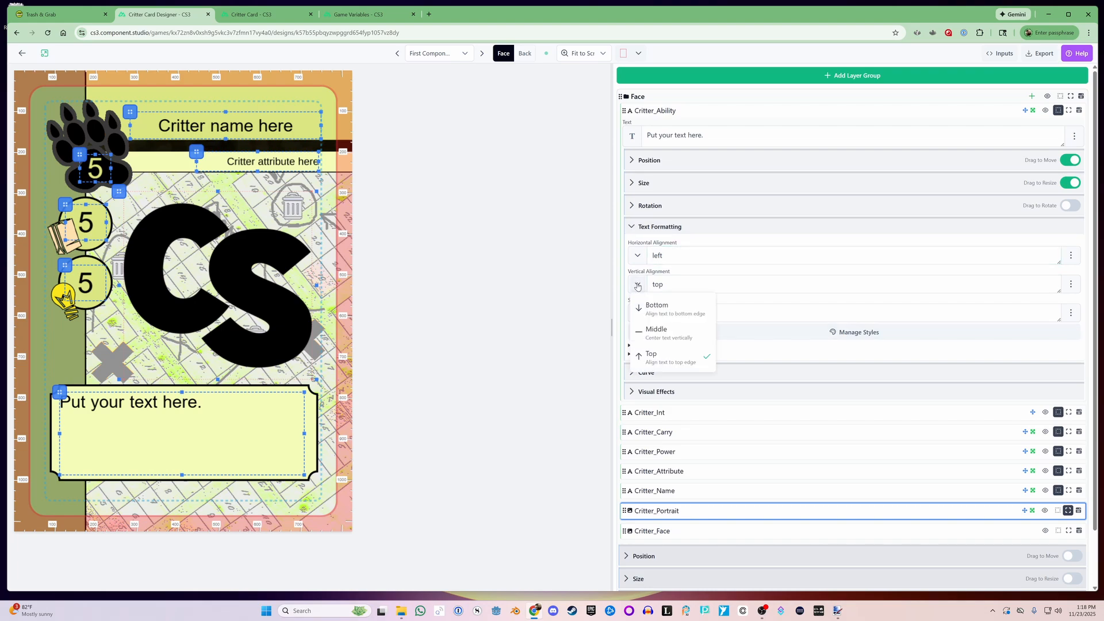
click(660, 336)
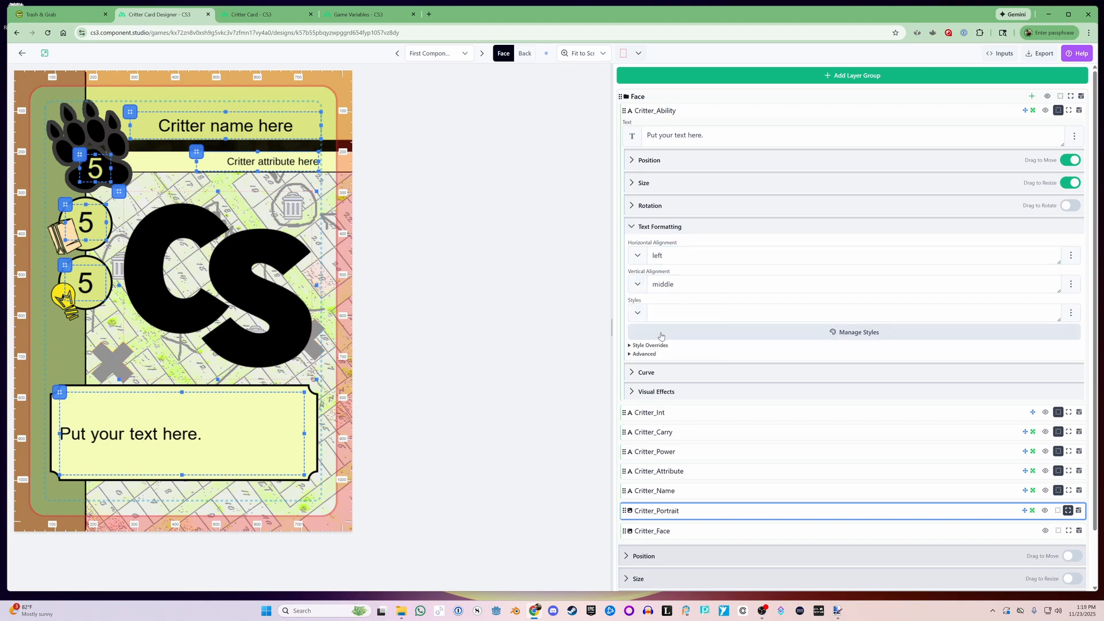
click(637, 256)
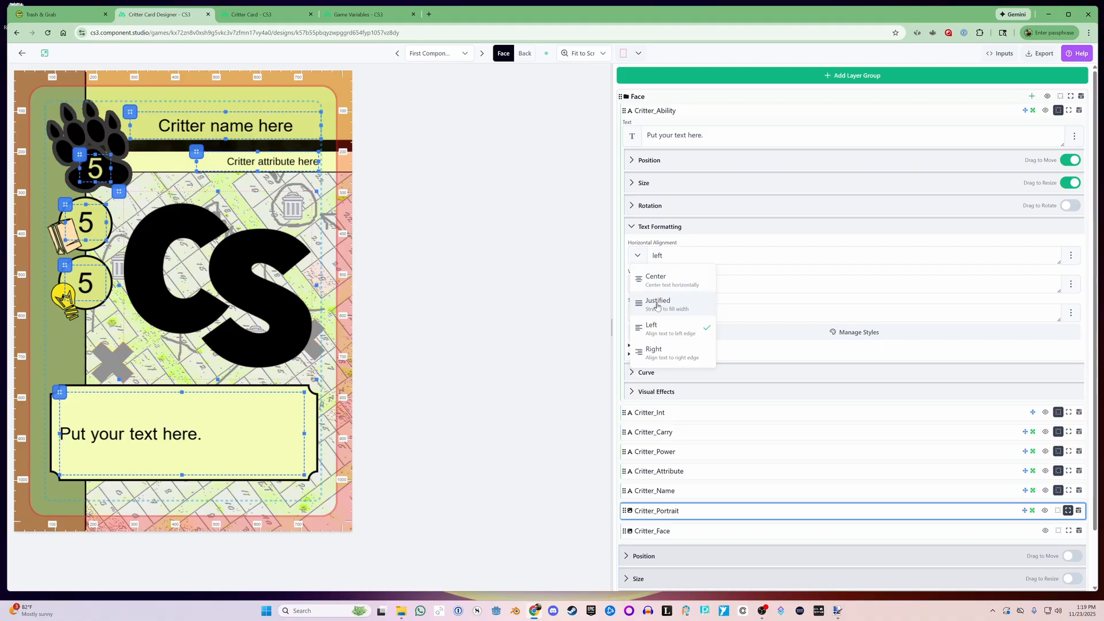
click(655, 279)
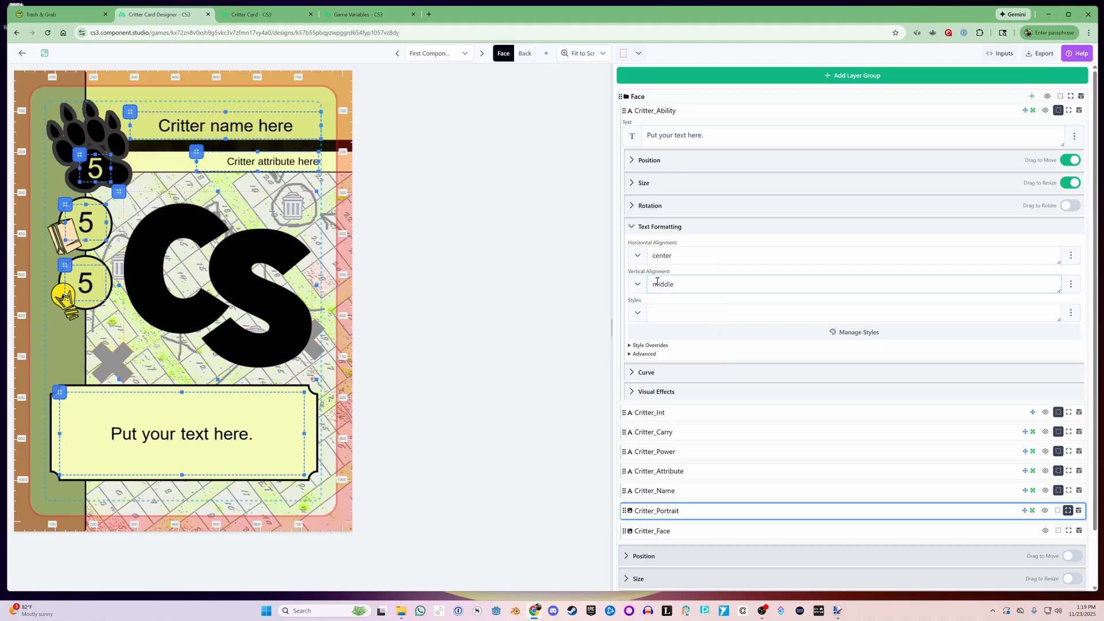
Override the Critter_Ability layer's font size with 25
click(630, 345)
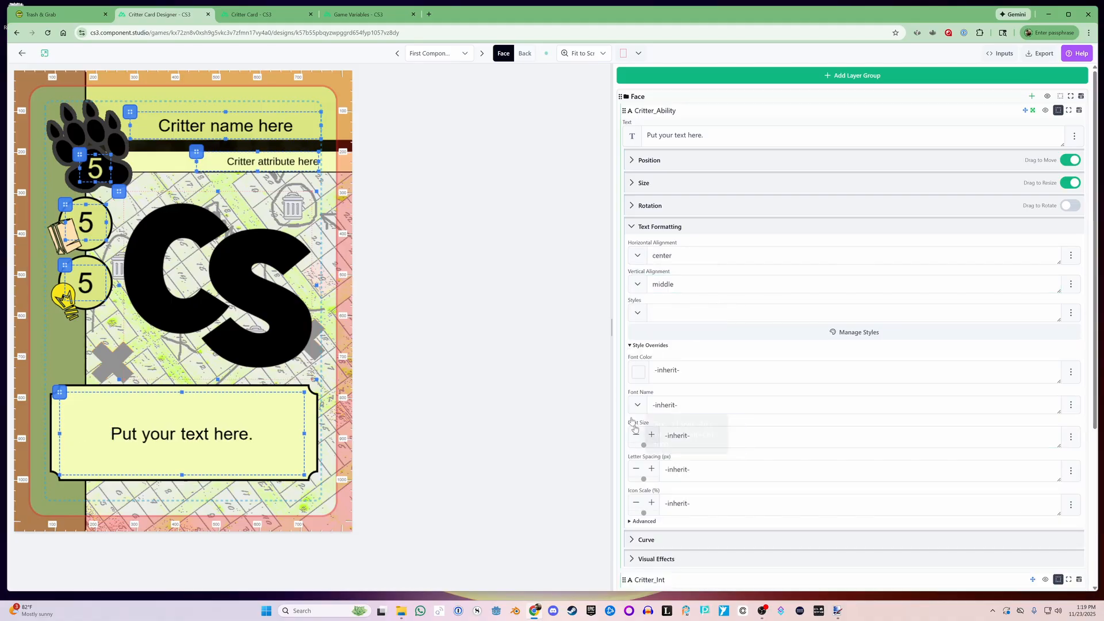
click(690, 437)
key(ctrl+a)
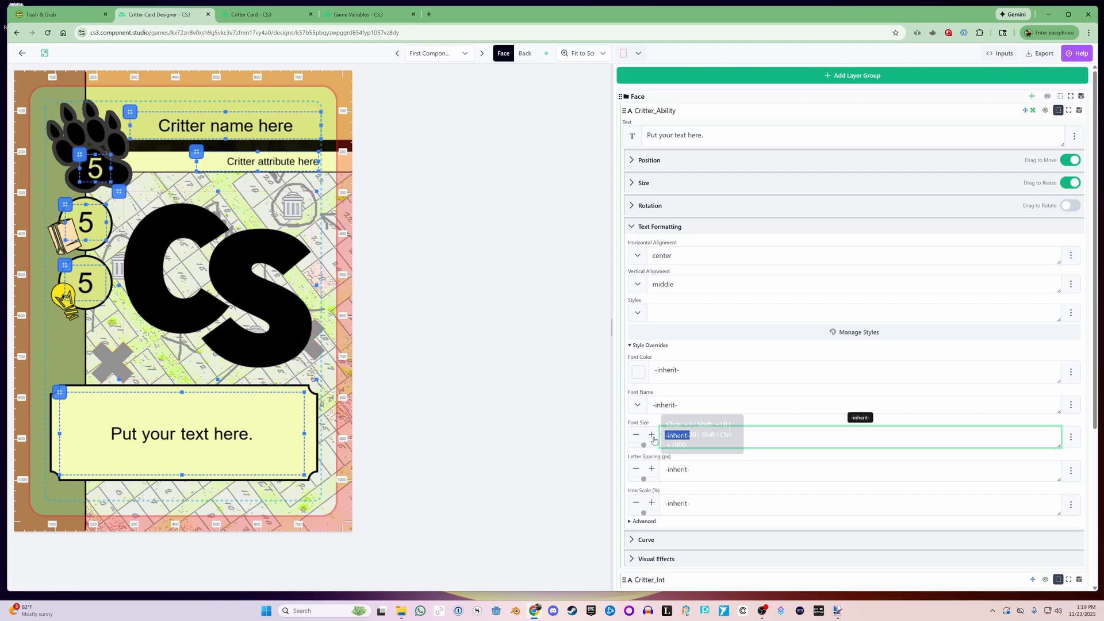
text(30)
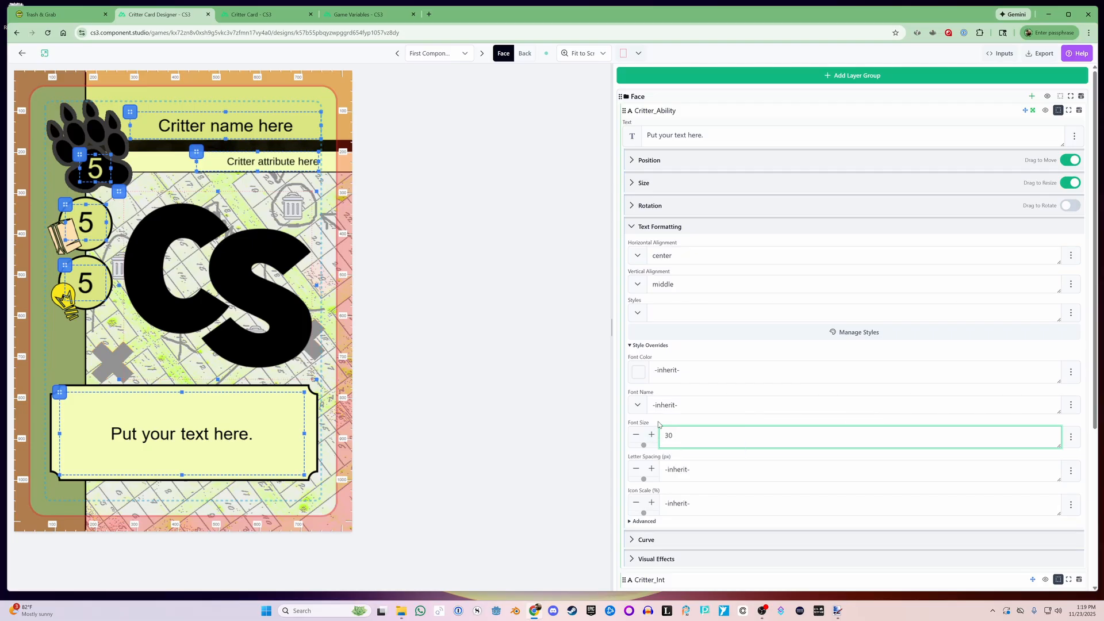
key(ctrl+a)
text(25)
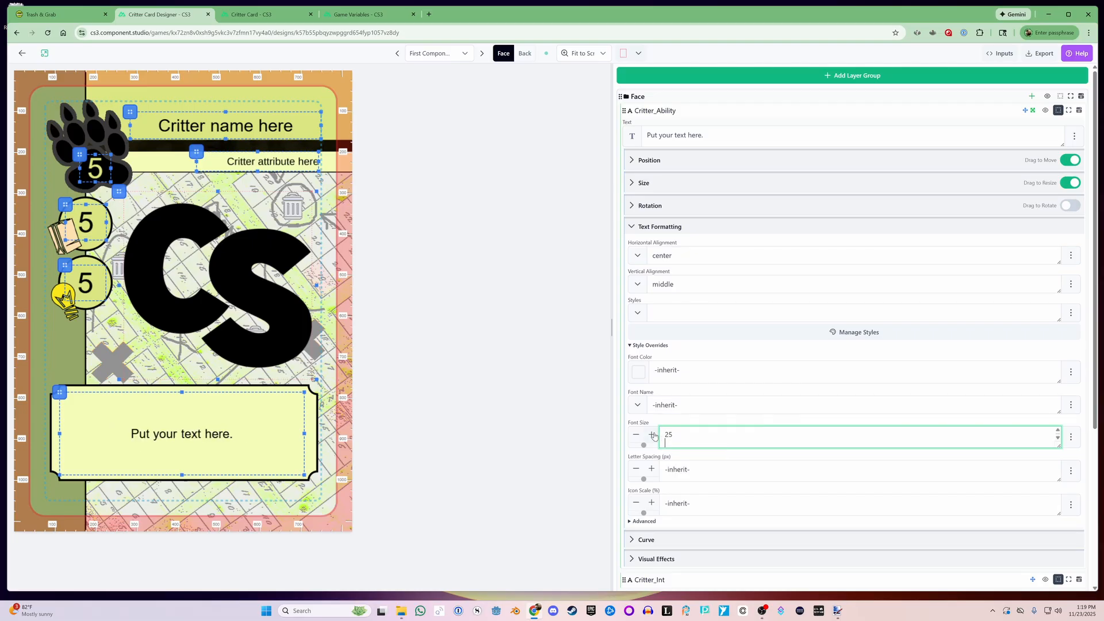
click(680, 424)
Replace the Critter_Ability placeholder text with "Critter ability description goes here"
drag(722, 136, 585, 132)
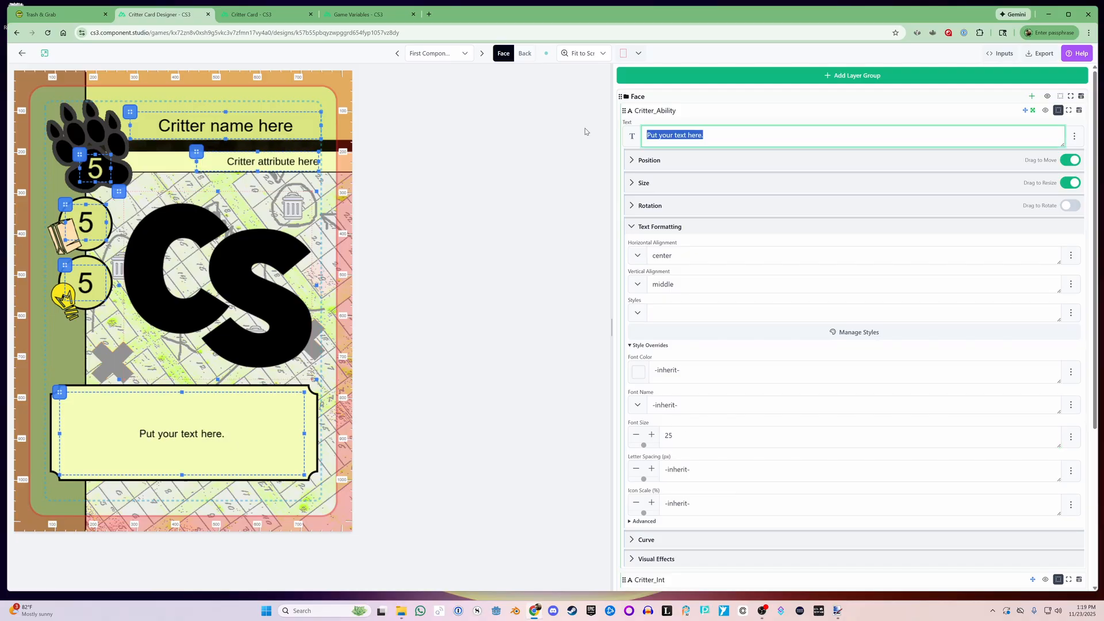
text(Critte)
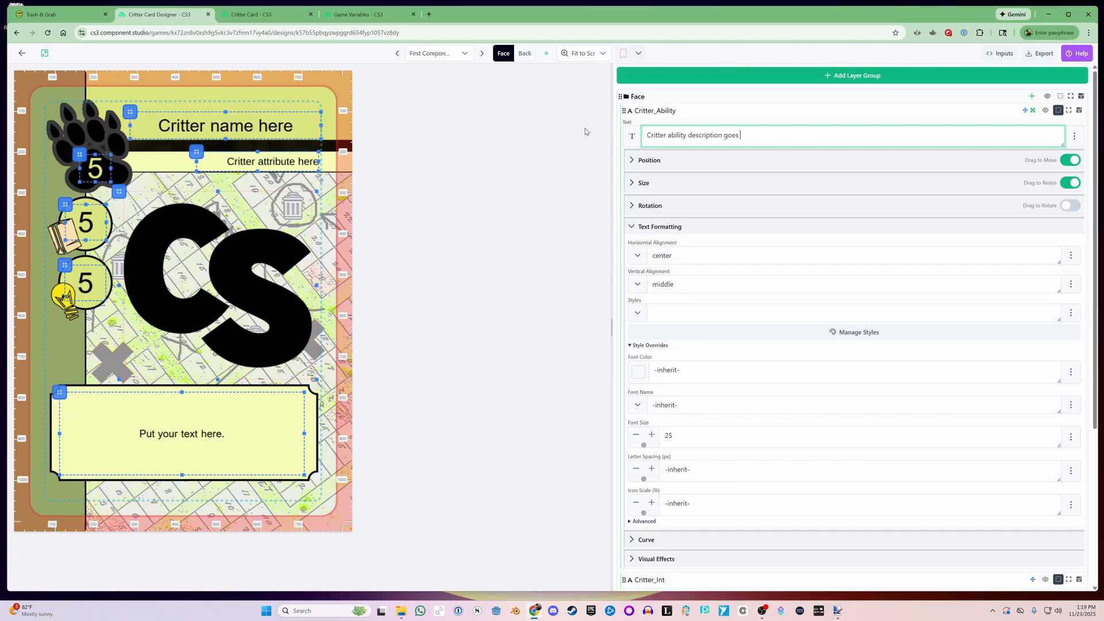
click(585, 132)
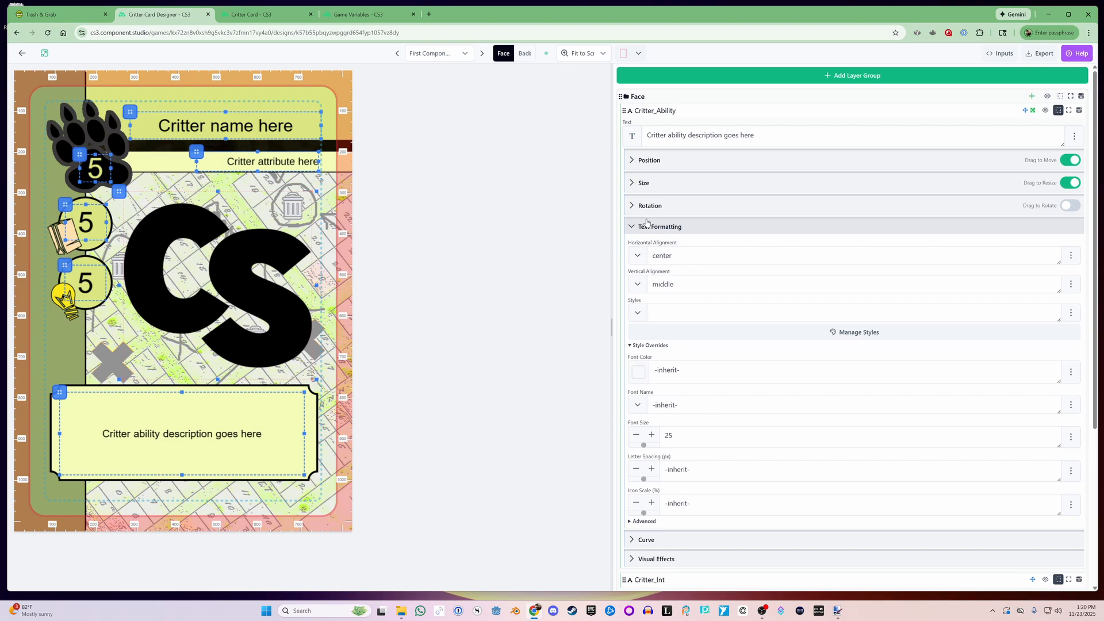
Add an image layer named Bonus_Trash_Icon to the Face group
click(1032, 96)
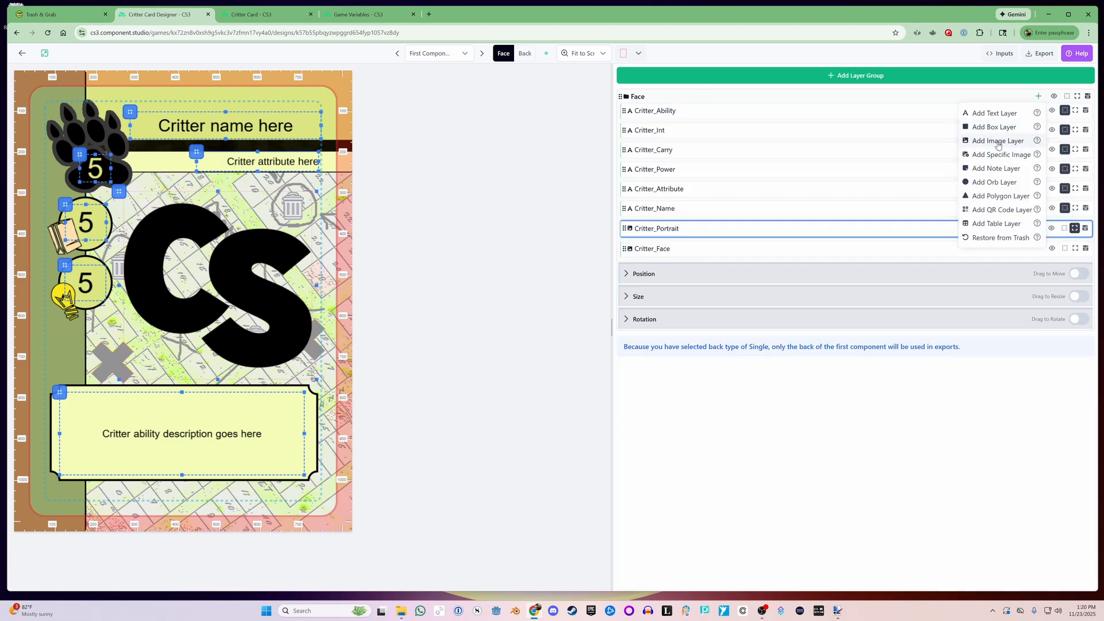
click(997, 142)
click(1085, 110)
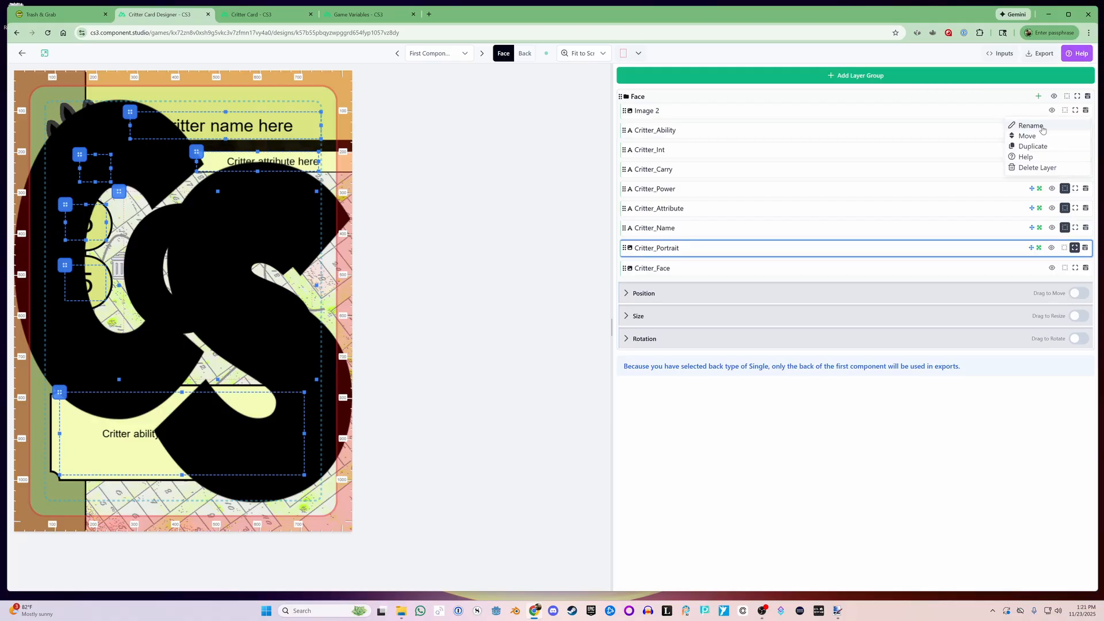
click(1042, 128)
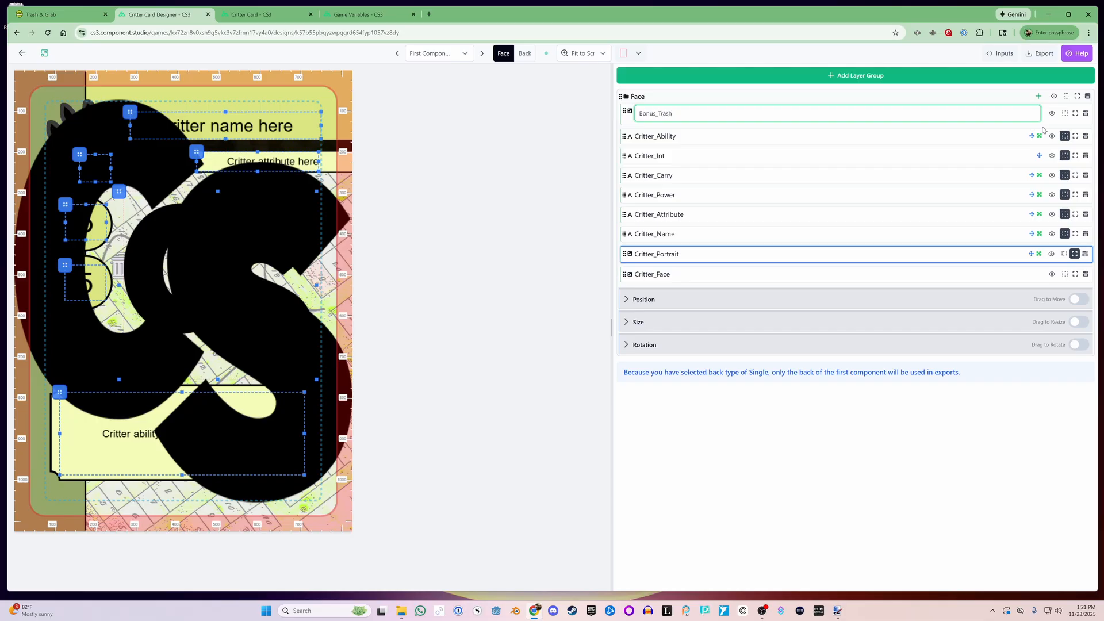
text(_Image)
text(Icon)
key(Return)
Set Bonus_Trash_Icon's object fit to contain, then enable moving and resizing and shrink it toward the ability box's lower-right corner
click(632, 187)
click(641, 208)
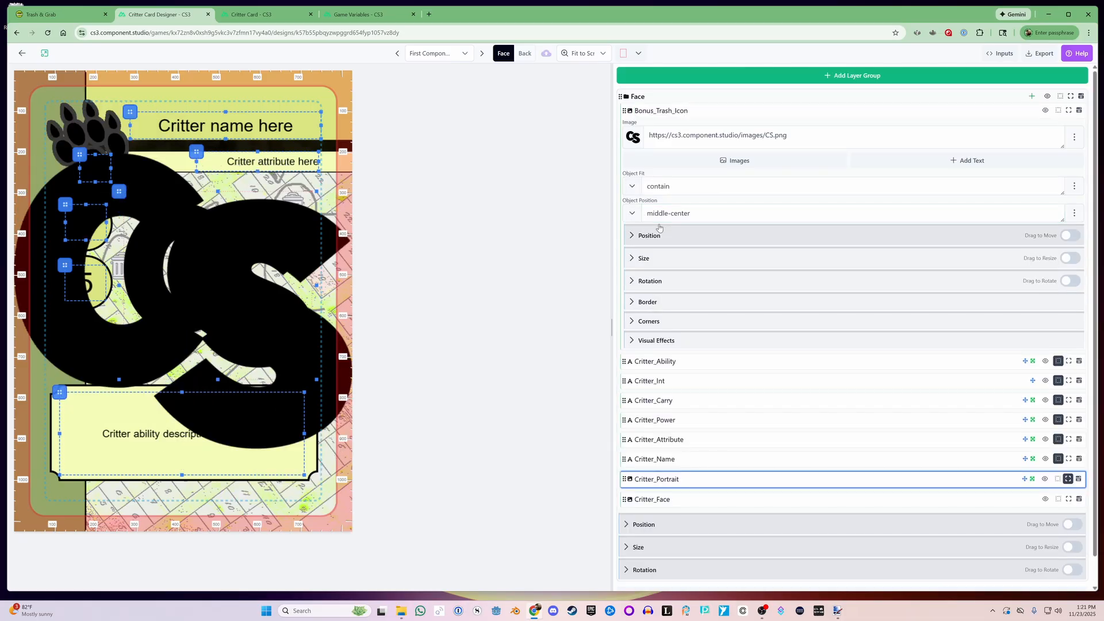
click(1069, 235)
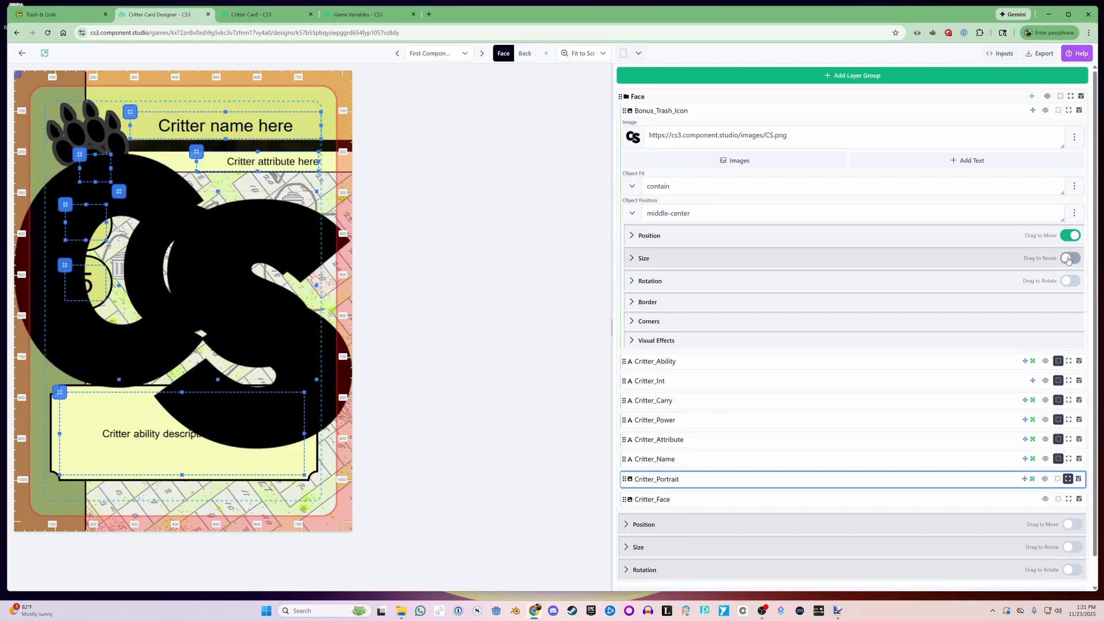
click(1068, 258)
drag(183, 530, 308, 486)
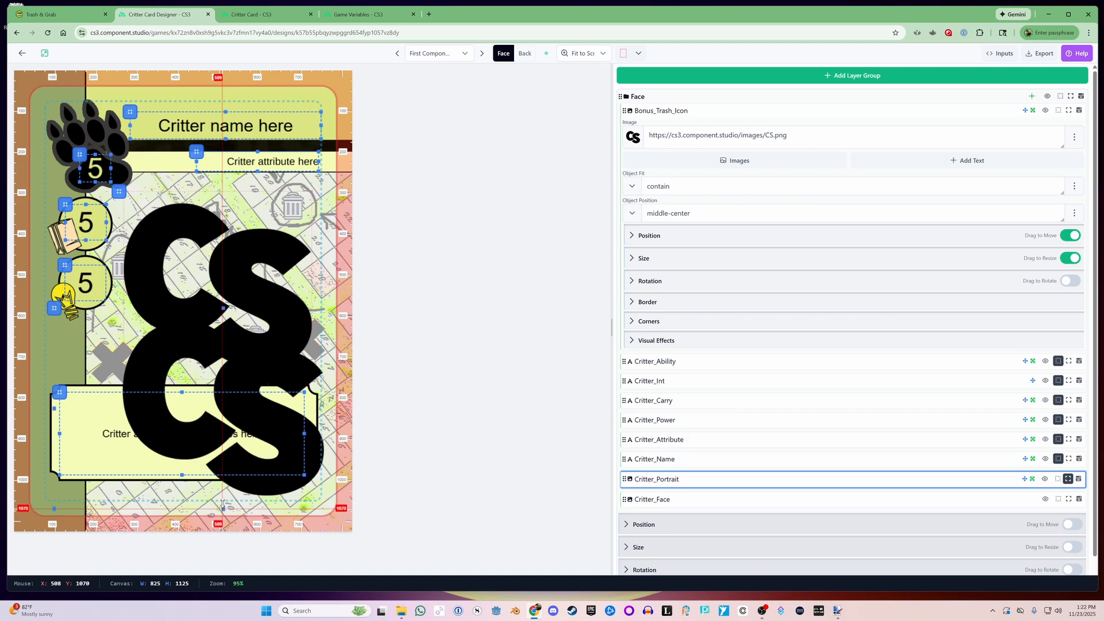
drag(223, 504, 303, 485)
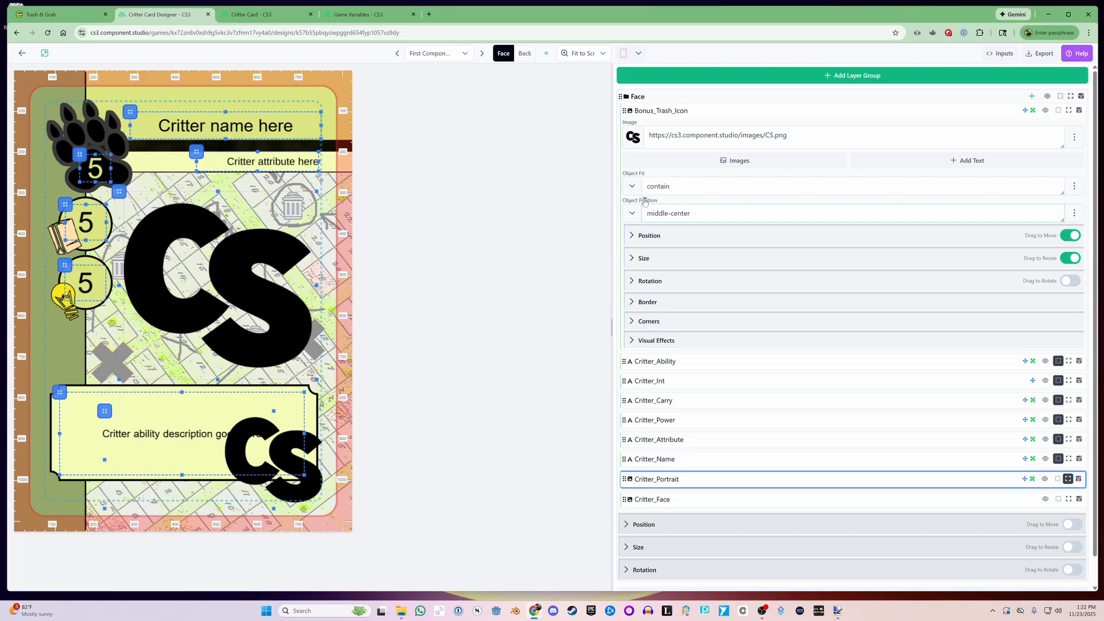
click(656, 111)
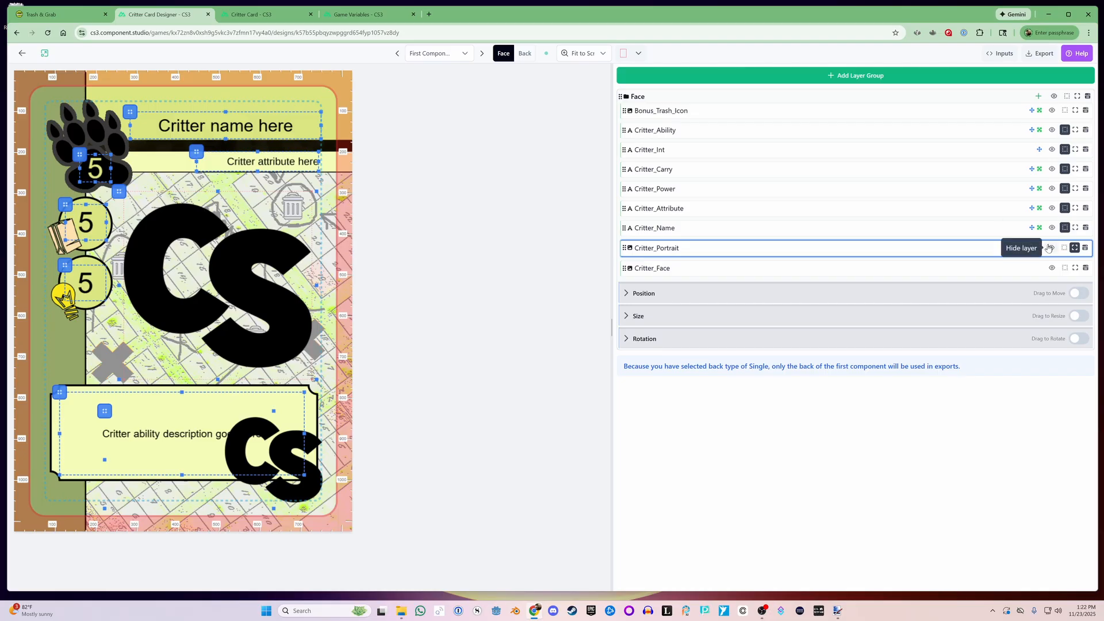
click(733, 251)
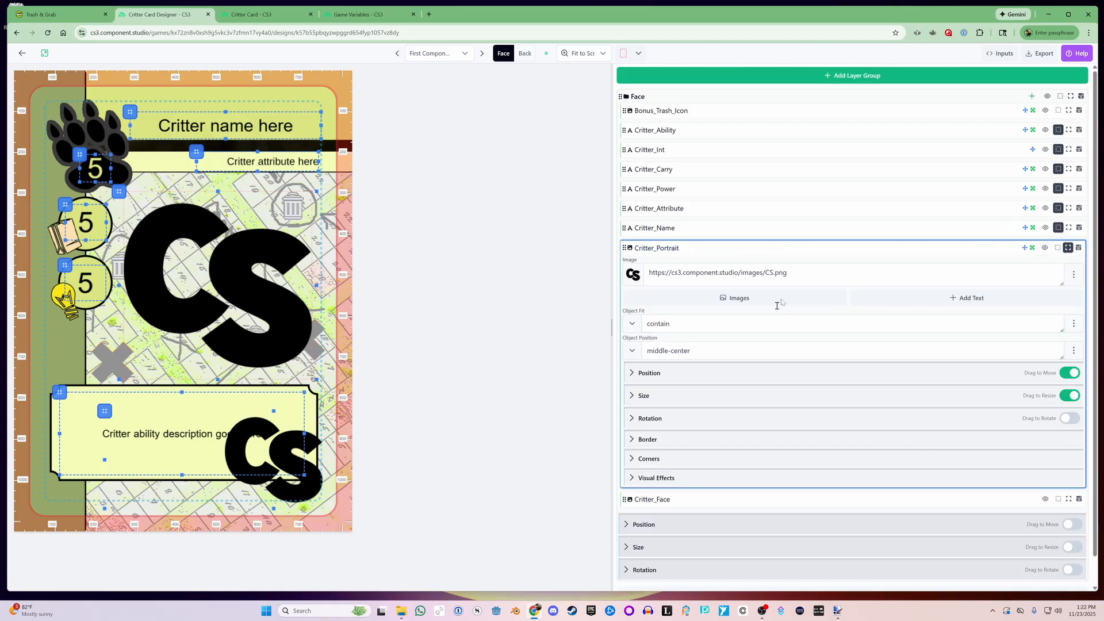
click(738, 257)
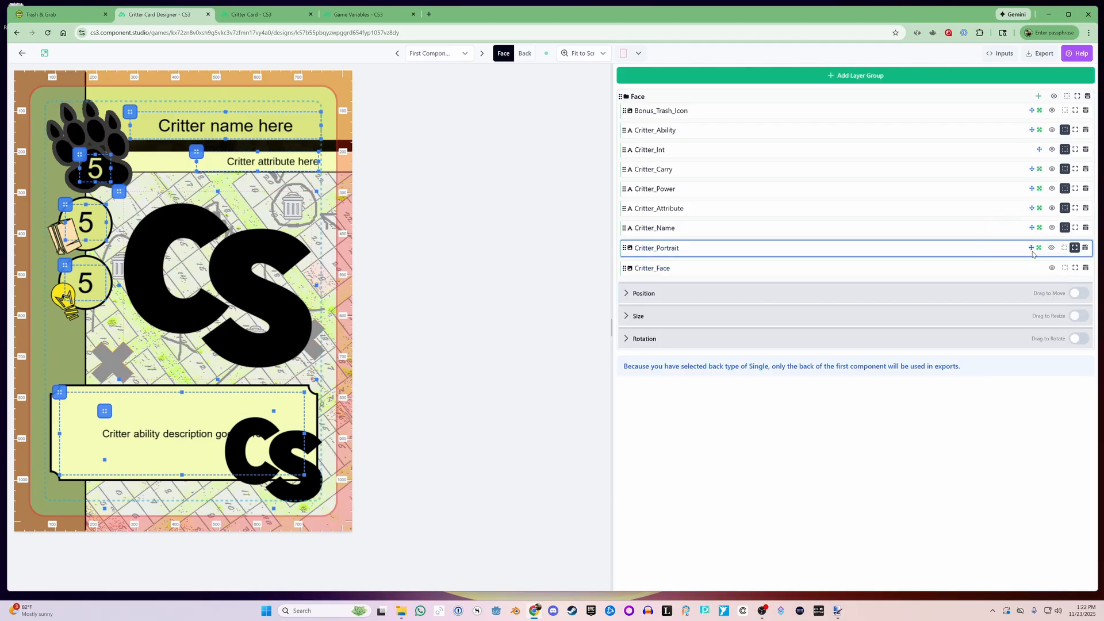
Add a text layer named Bonus_Trash_Text to the Face group
click(1038, 96)
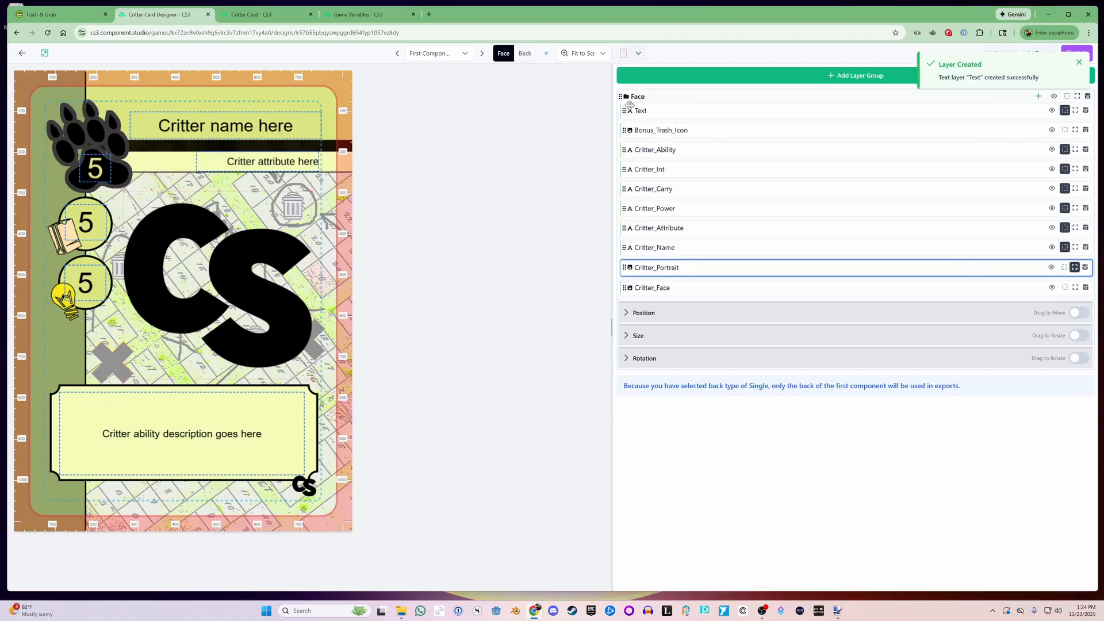
click(1086, 111)
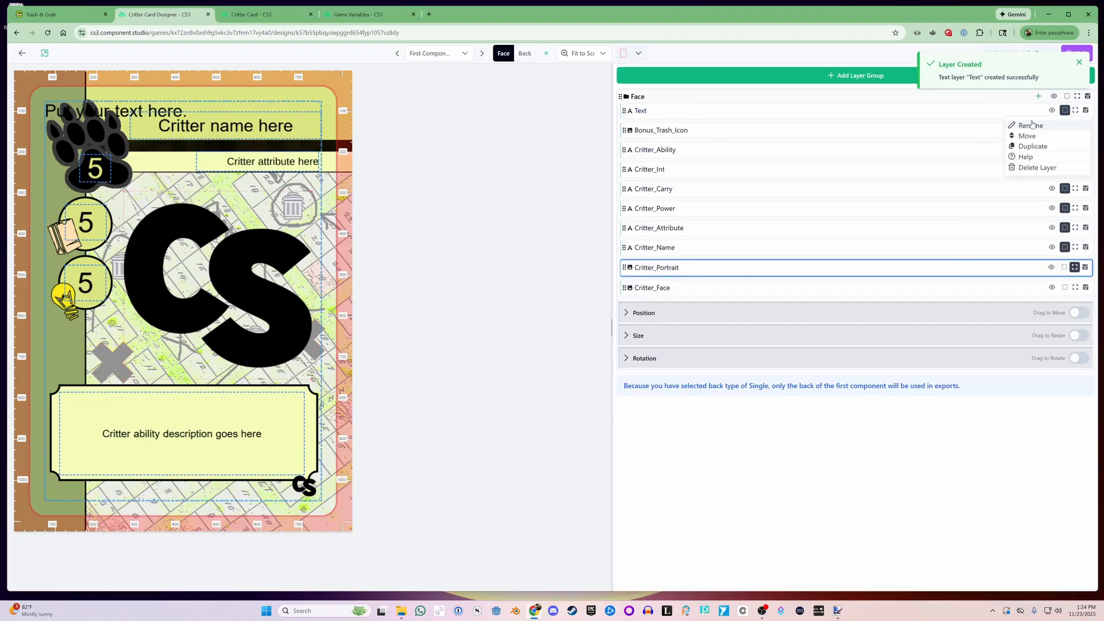
click(1031, 124)
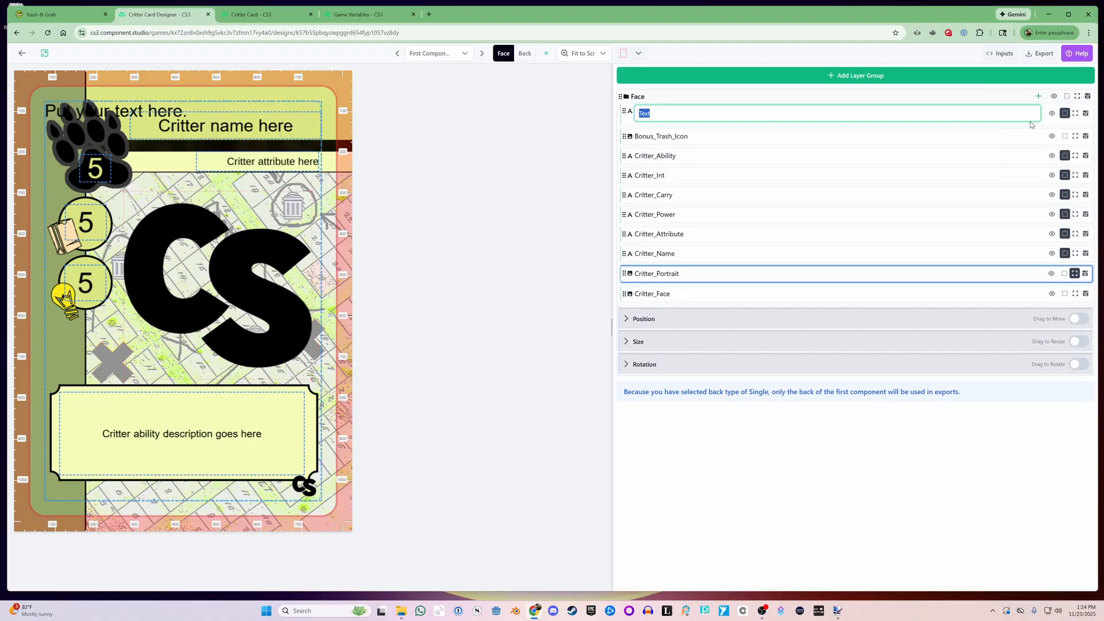
text(Bonus_Trash)
text(_Text)
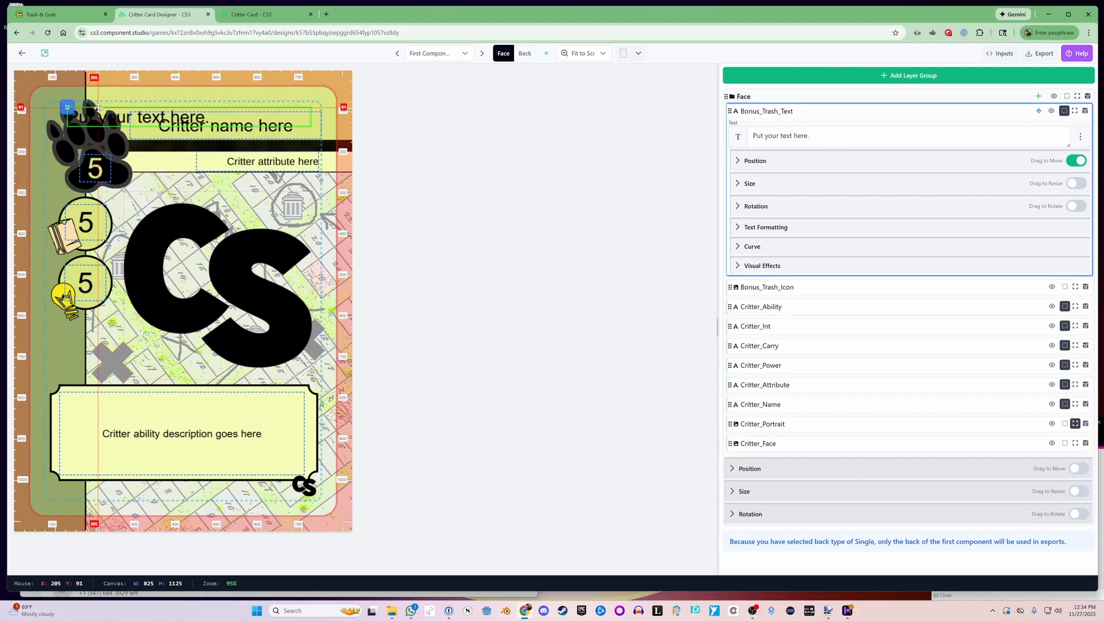
Move the Bonus_Trash_Text layer below the ability box, beside the bonus trash icon
drag(112, 105, 180, 477)
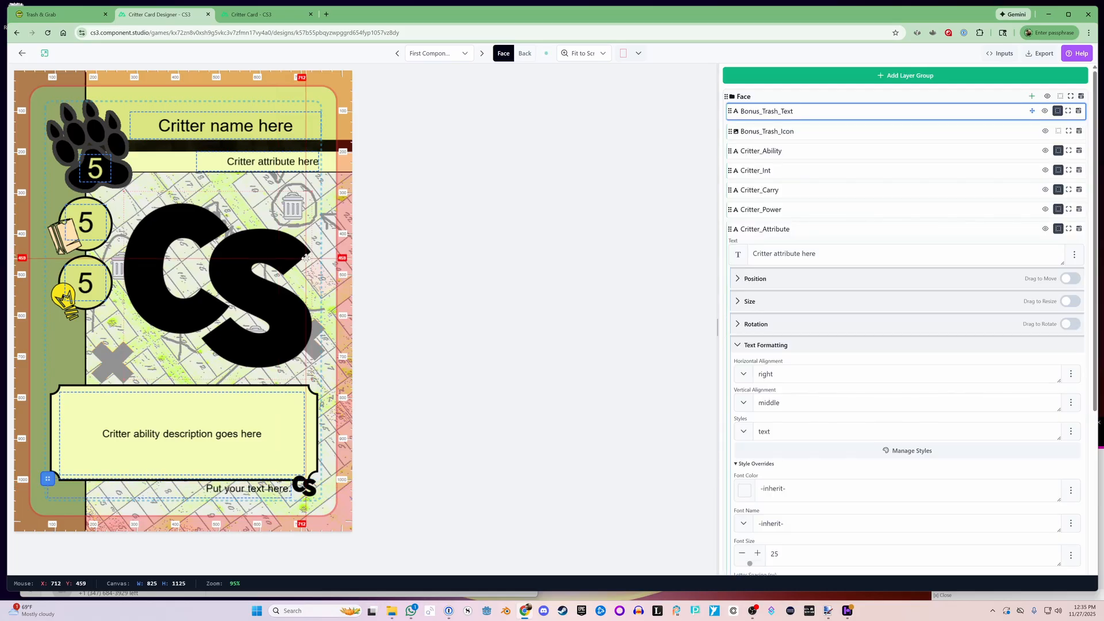
Show the card's back and add an image layer to the empty Back group
click(525, 54)
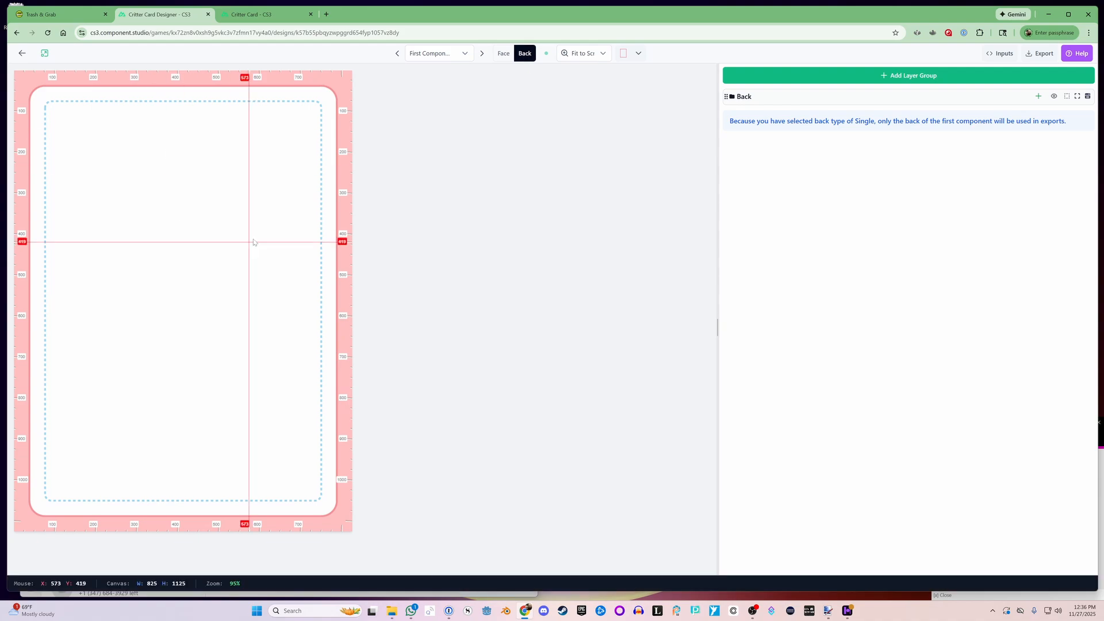
click(744, 97)
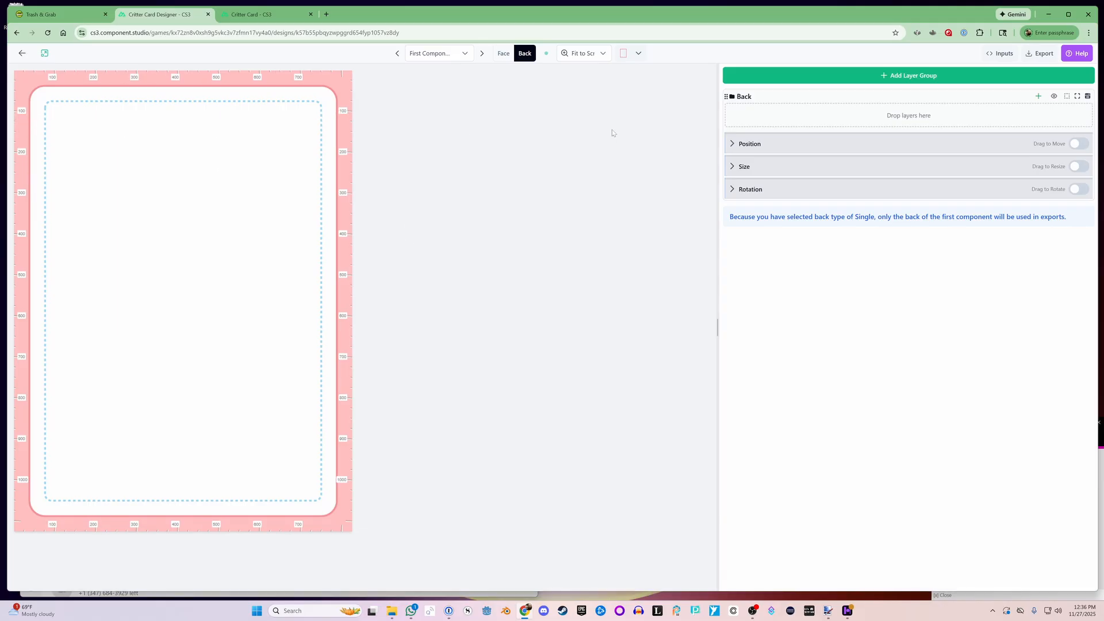
click(1038, 97)
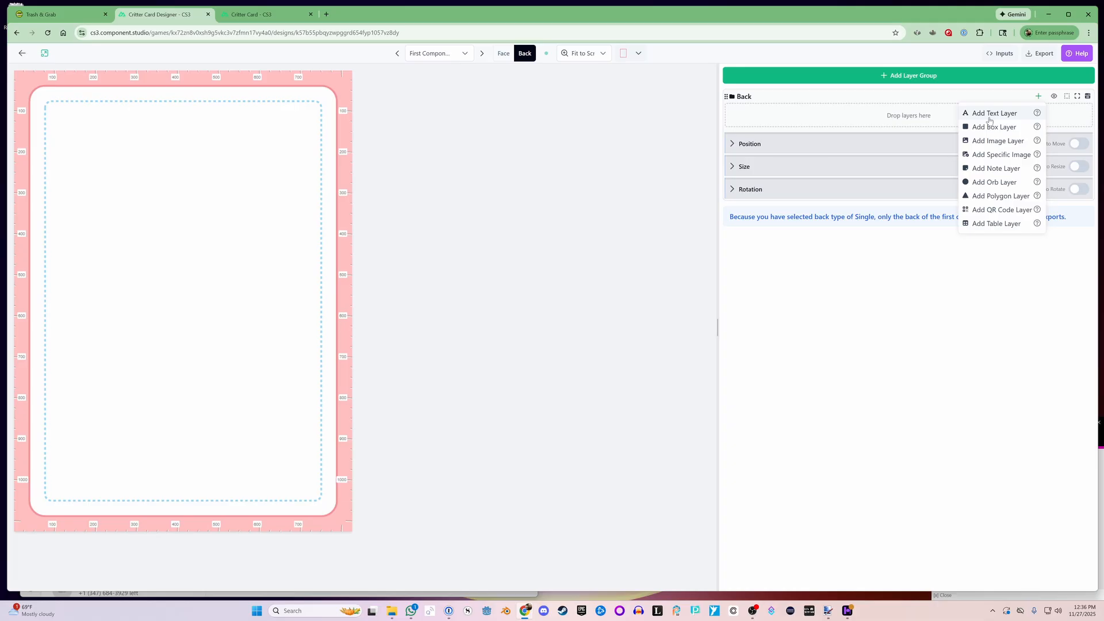
click(1005, 145)
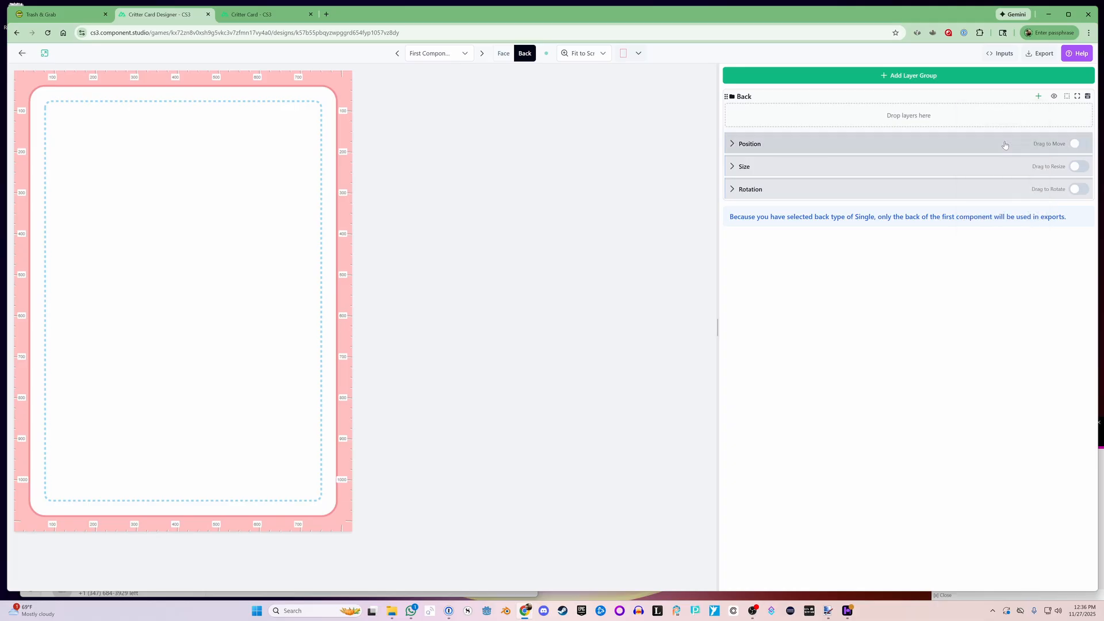
Set the back image layer's picture to CritterBack from the Critters image folder
click(1082, 145)
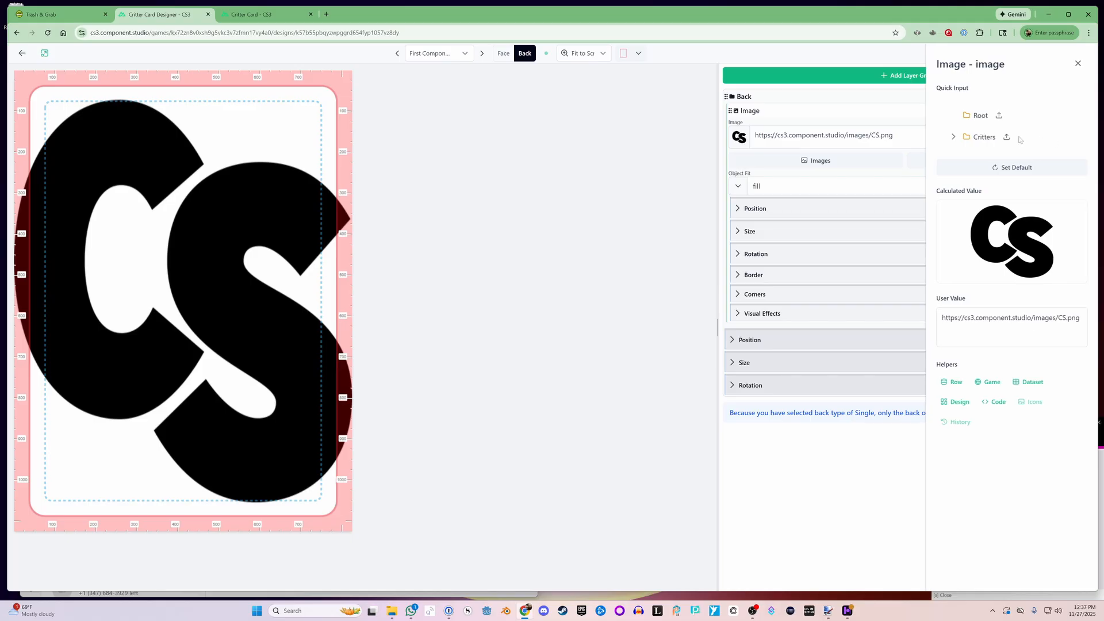
click(957, 138)
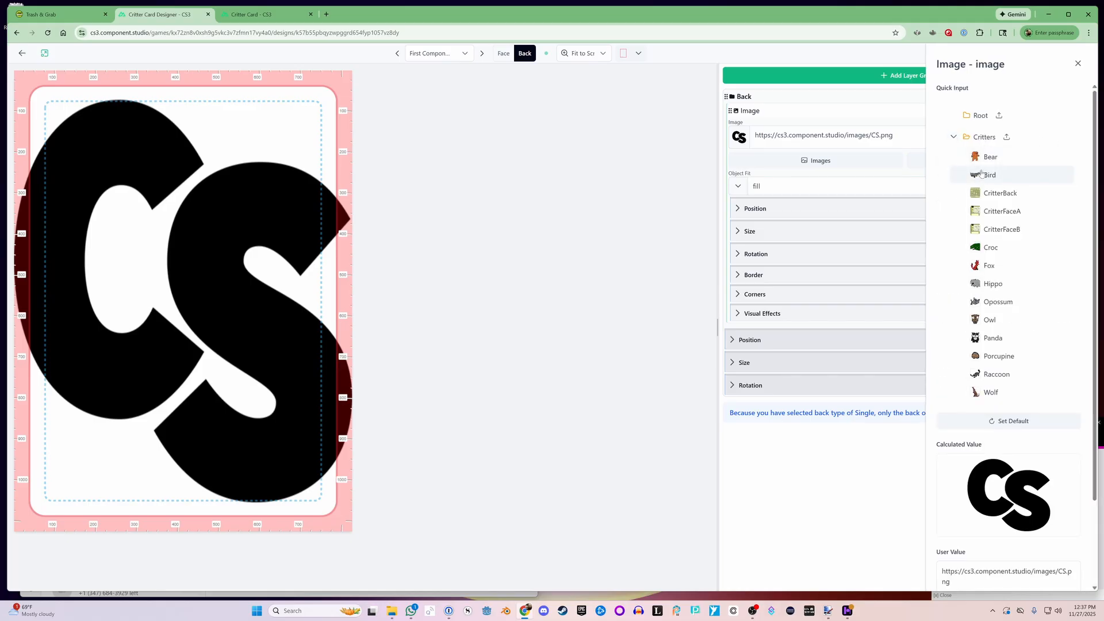
click(989, 194)
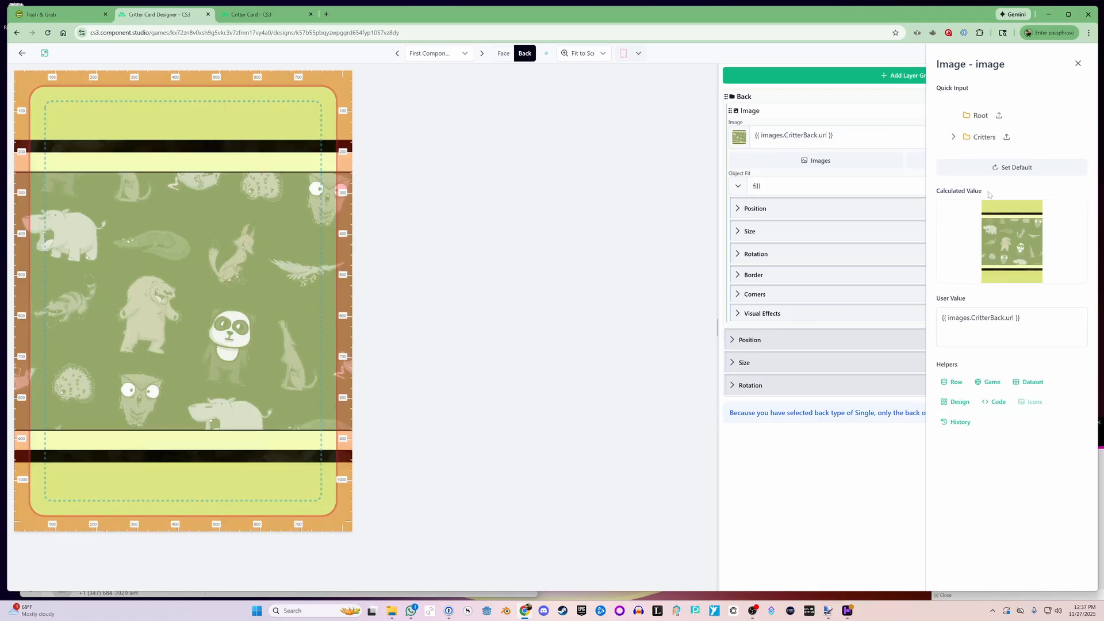
click(1077, 64)
Add a centred, middle-aligned text layer reading "Critters" at font size 180 to the Back group and return to the card's face
click(1037, 96)
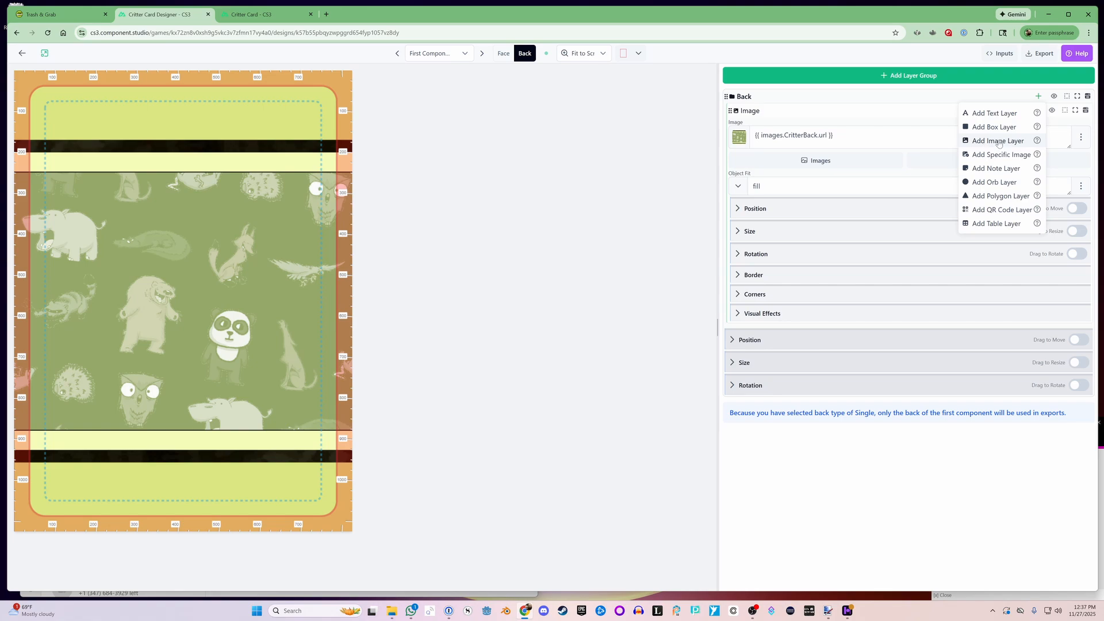
click(994, 113)
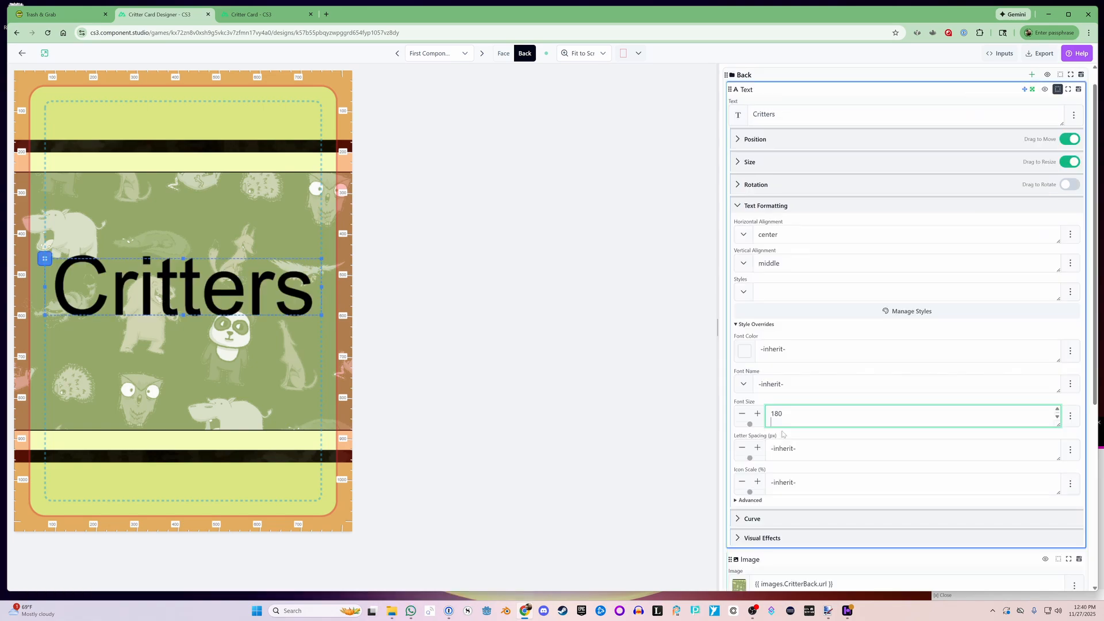
click(757, 414)
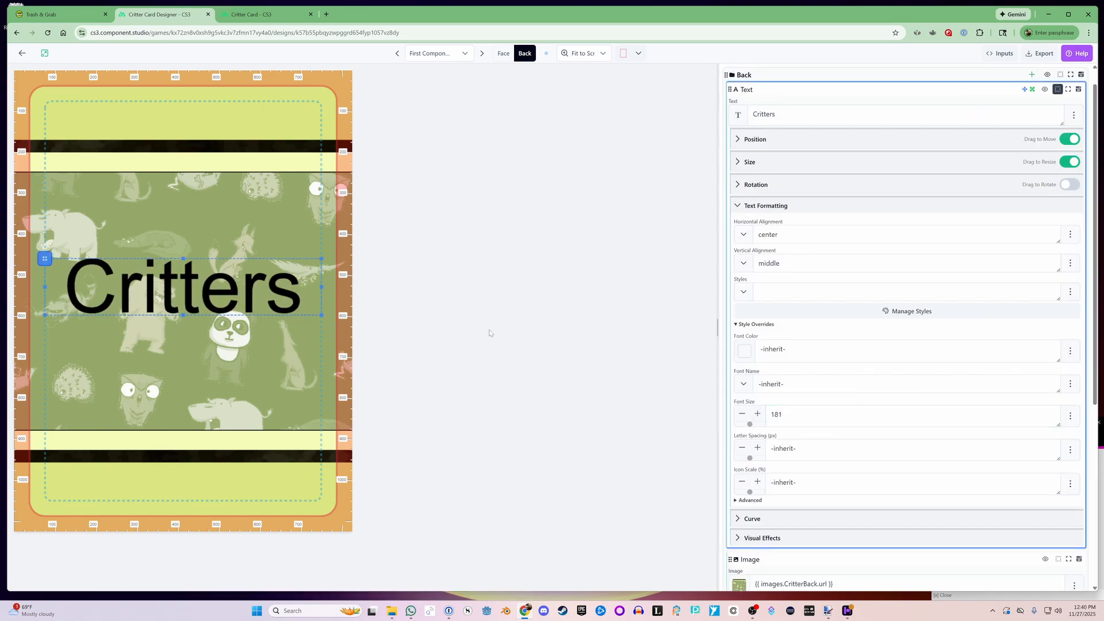
click(741, 414)
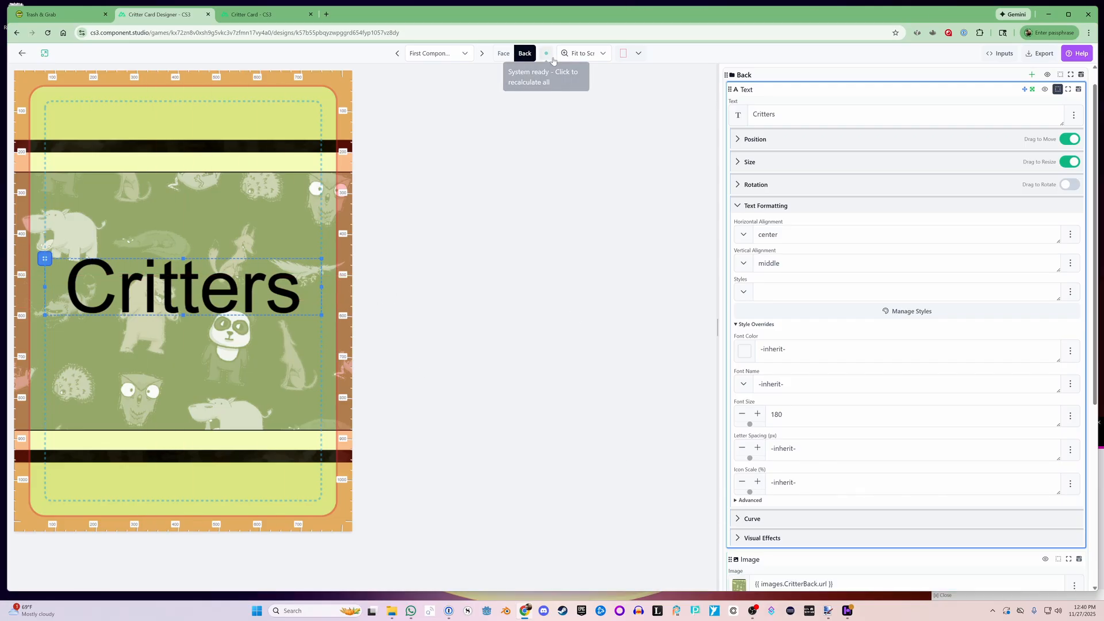
click(503, 54)
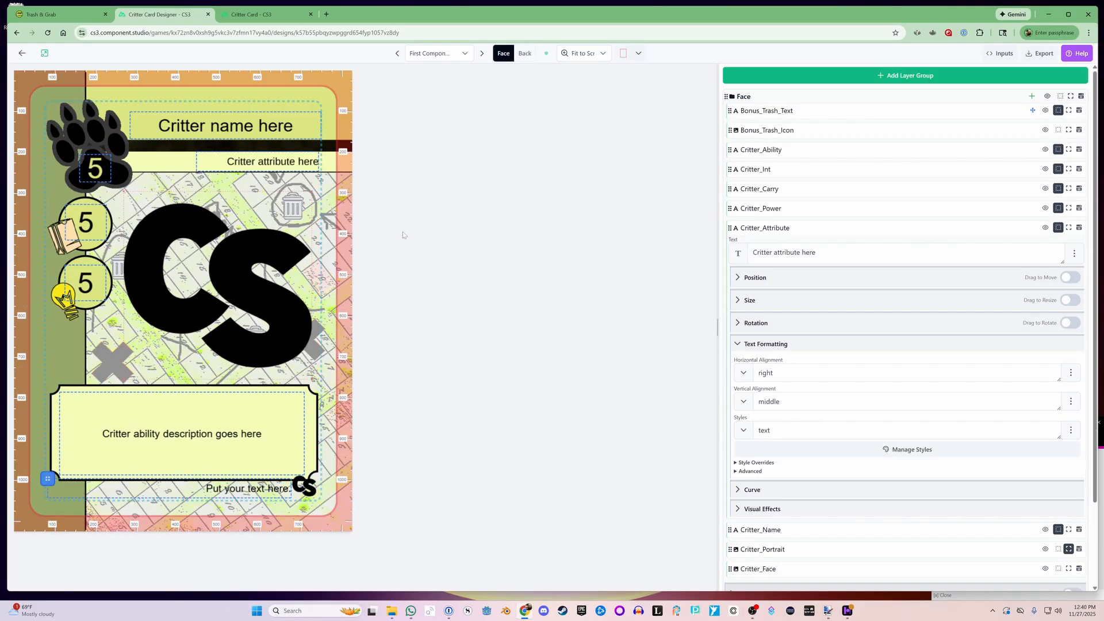